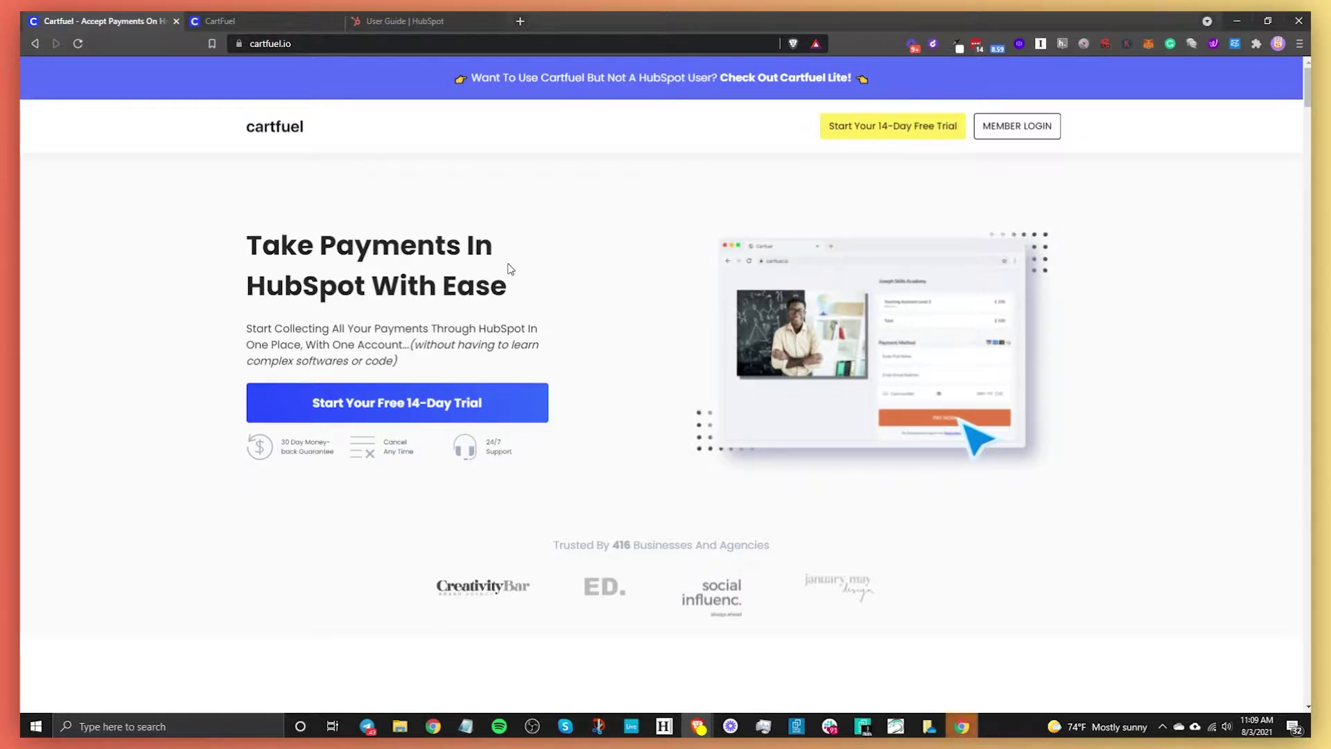
# - Scroll the cartfuel.io homepage to the 'Try Our Demo First!' checkout, then return to the dashboard
pyautogui.scroll(-15, 553, 409)
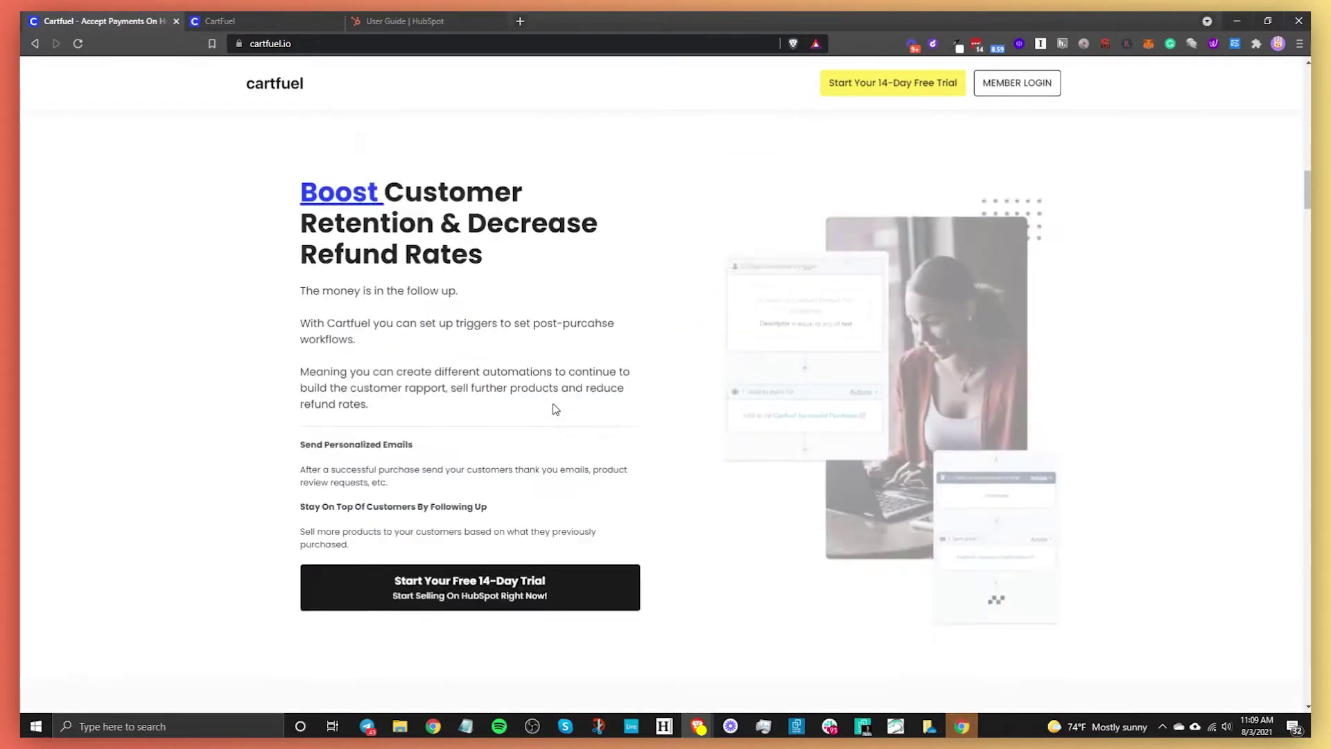
pyautogui.scroll(-20, 553, 409)
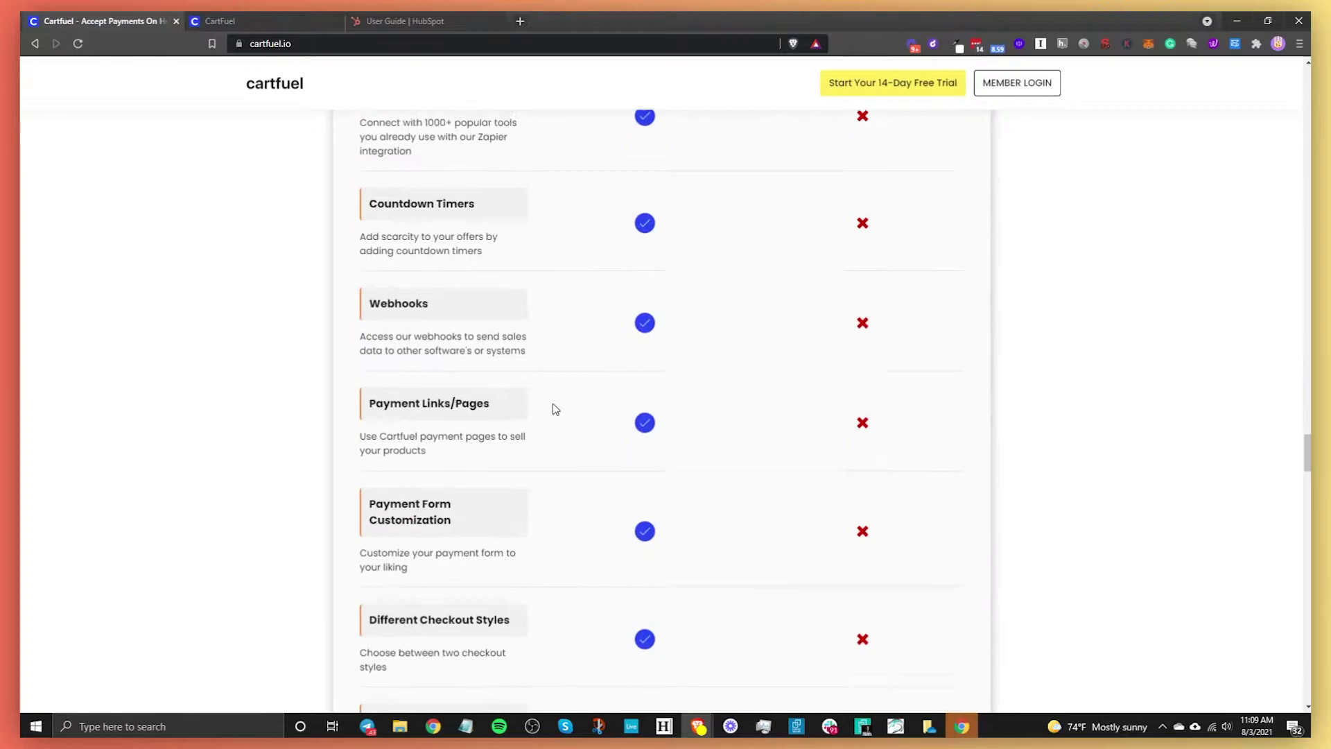
pyautogui.scroll(-8, 553, 407)
pyautogui.scroll(8, 552, 409)
pyautogui.scroll(-1, 552, 410)
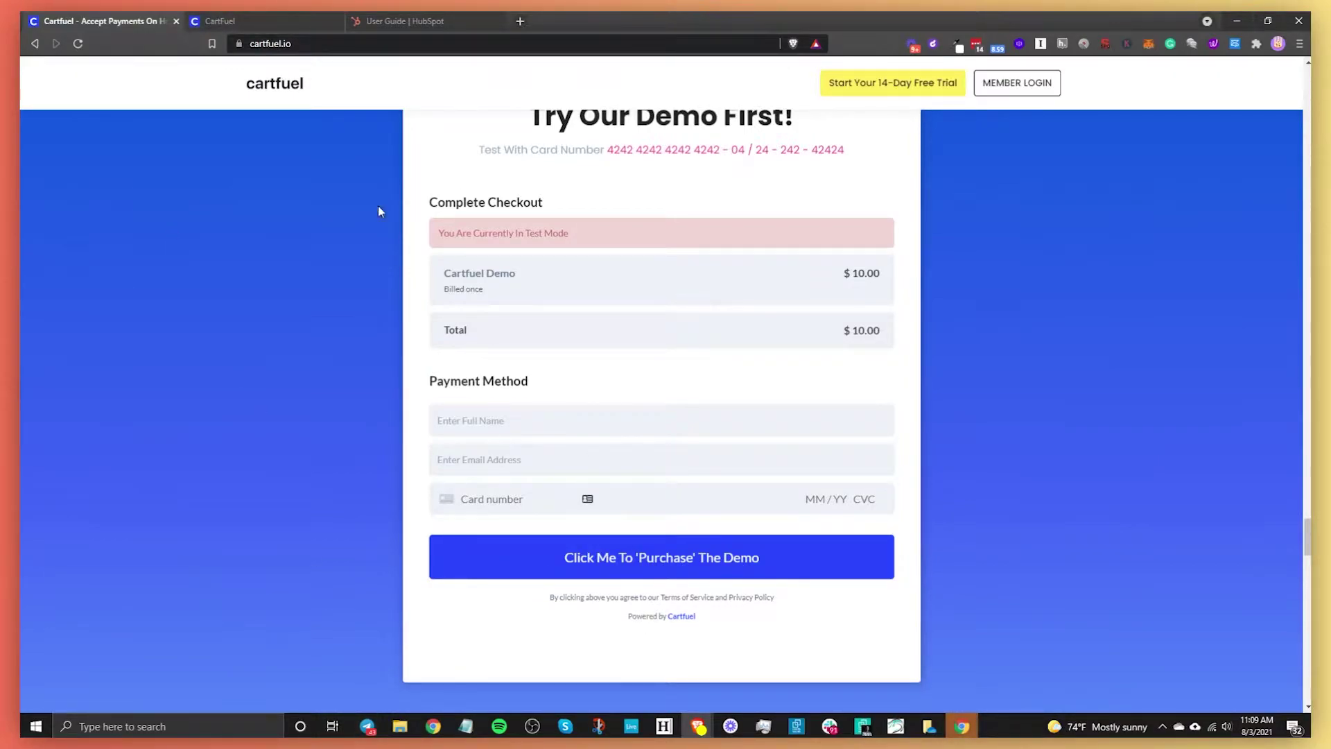
pyautogui.click(242, 14)
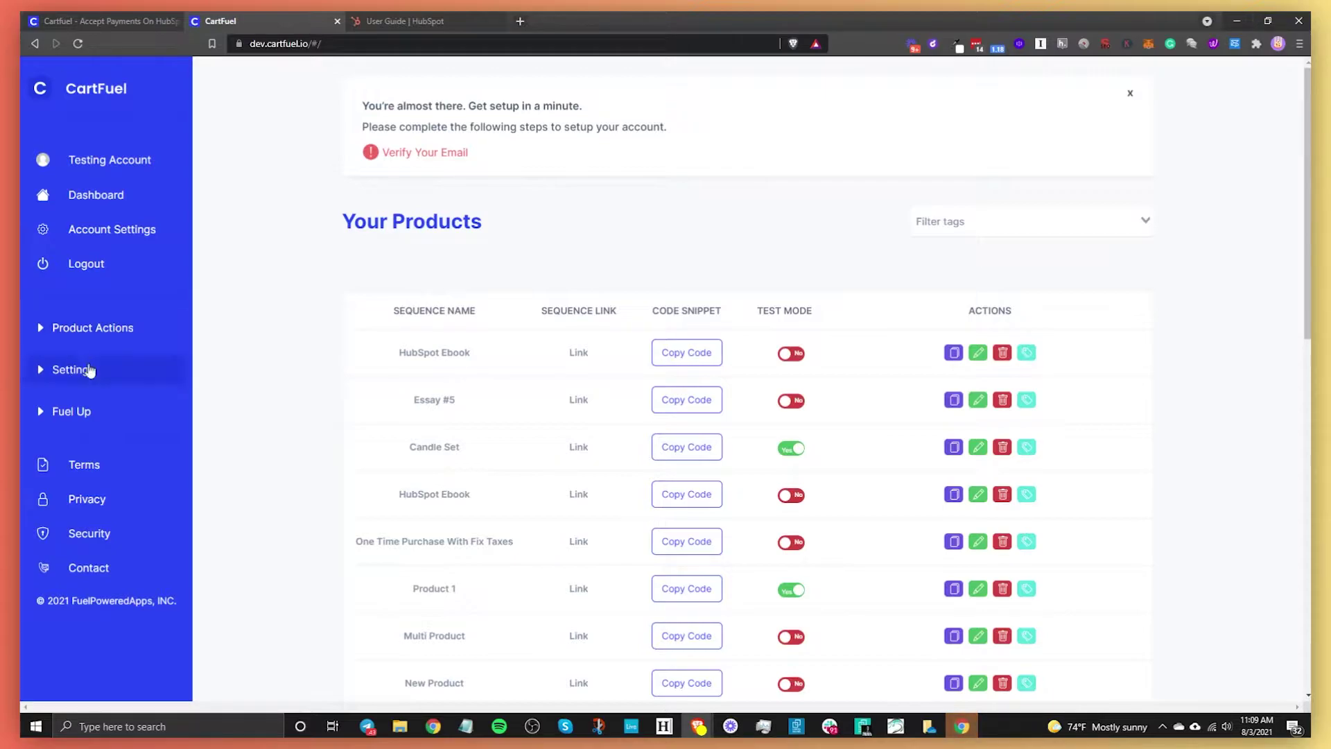
# - Go to Settings > External Integrations and start connecting the HubSpot account
pyautogui.click(120, 376)
pyautogui.click(112, 404)
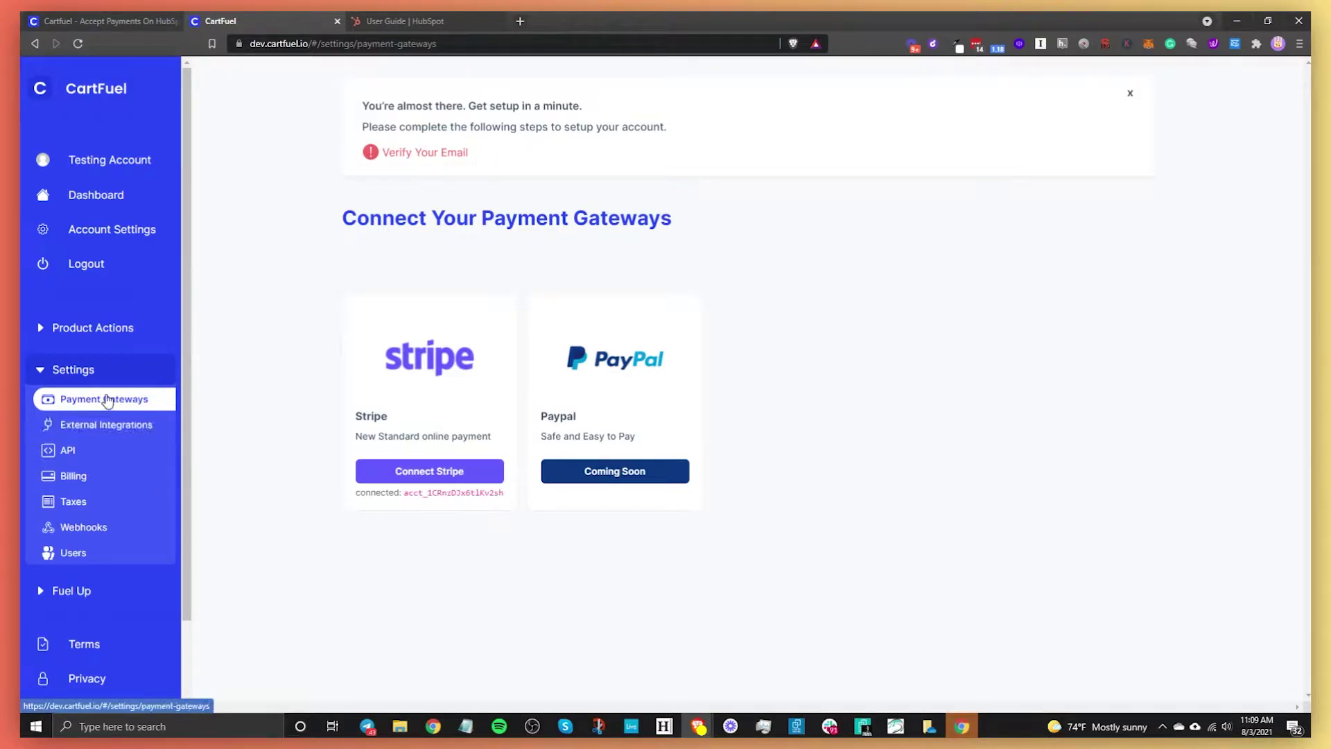
pyautogui.click(98, 425)
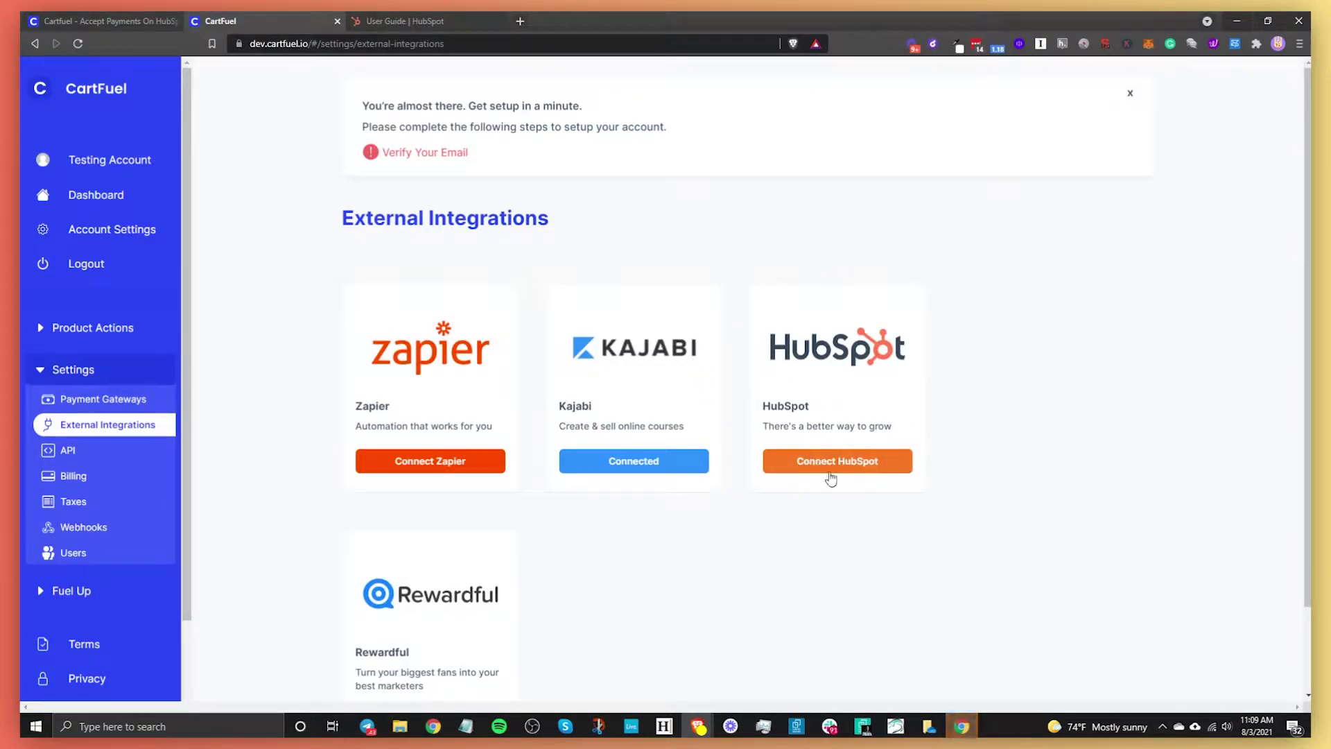
pyautogui.click(824, 470)
# - Create a new product sequence named 'HubSpot Tutorial' and bring up the Add Product form
pyautogui.click(104, 334)
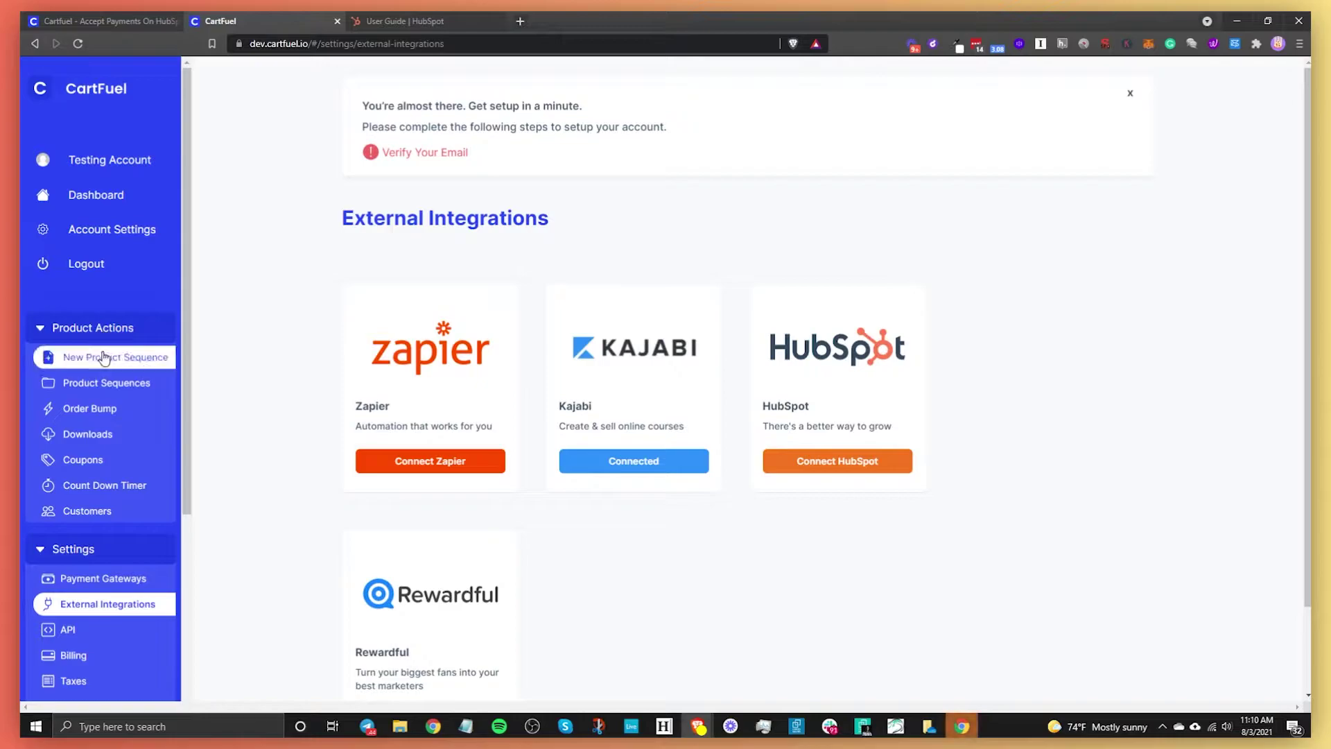
pyautogui.click(104, 358)
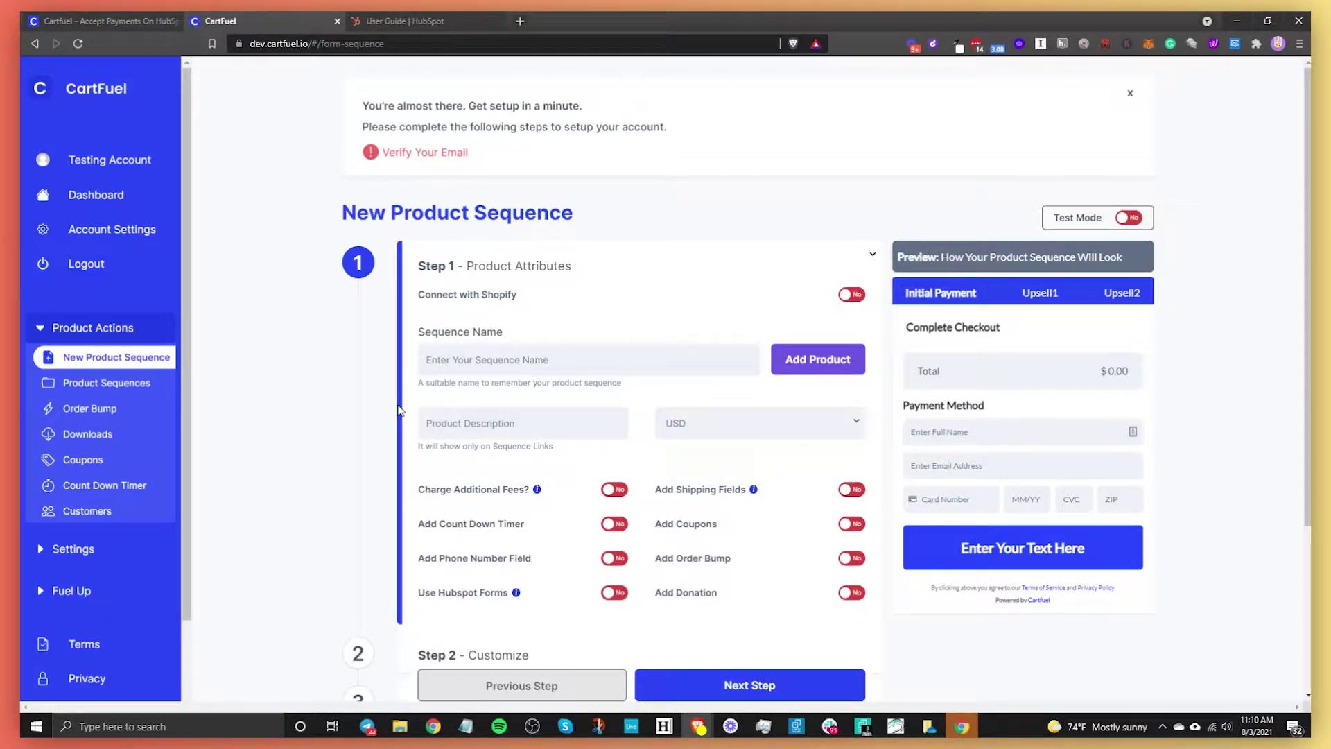
pyautogui.click(501, 365)
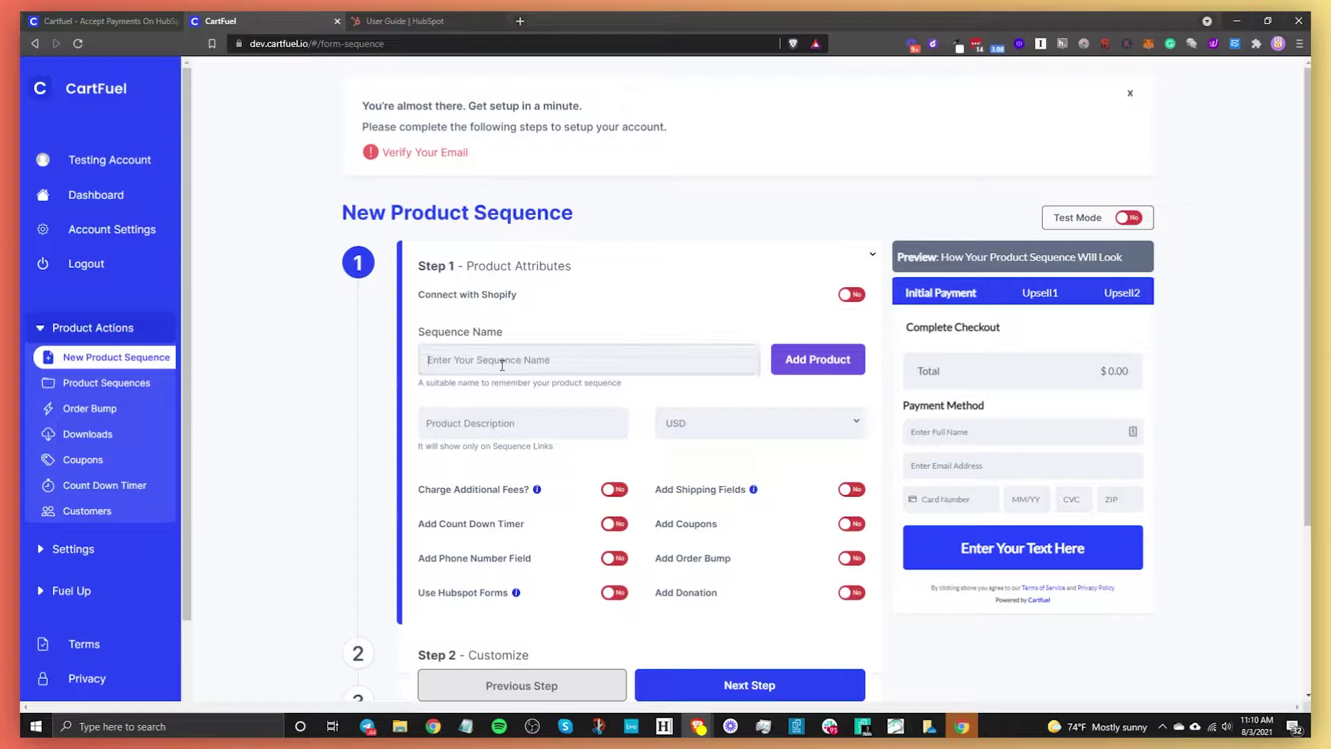
pyautogui.write('HubSpot Tutorial')
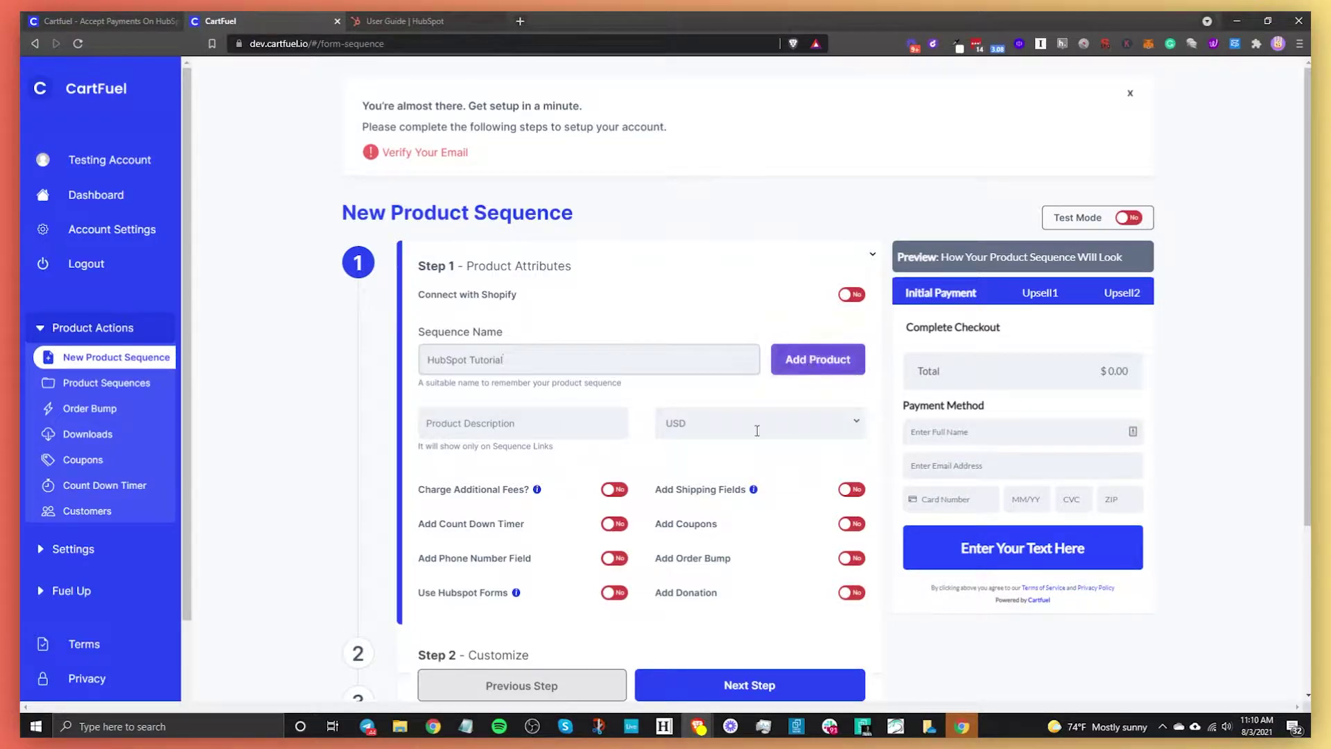
pyautogui.click(817, 361)
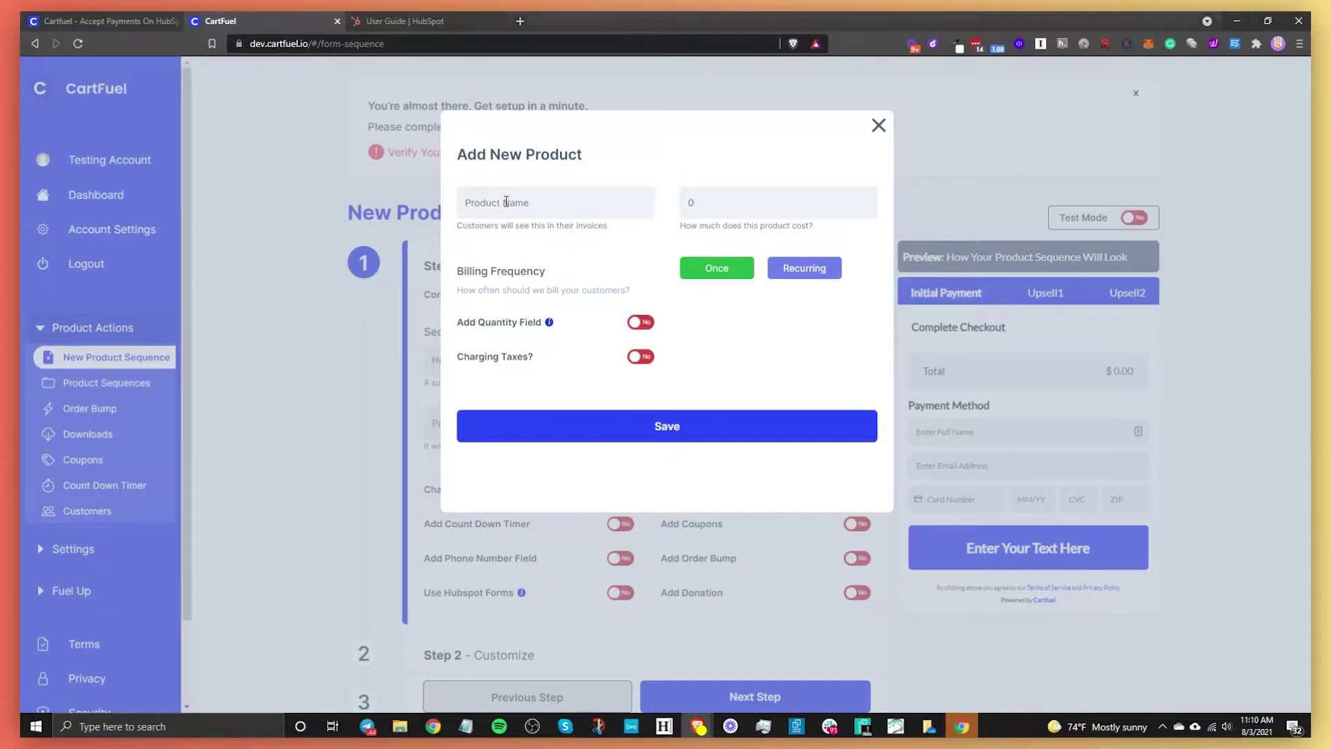
# - Save product 'HubSpot Video' at price 10 with one-time billing, after trying recurring and expiration options
pyautogui.click(513, 200)
pyautogui.write('HubSpot Video')
pyautogui.click(728, 202)
pyautogui.write('10')
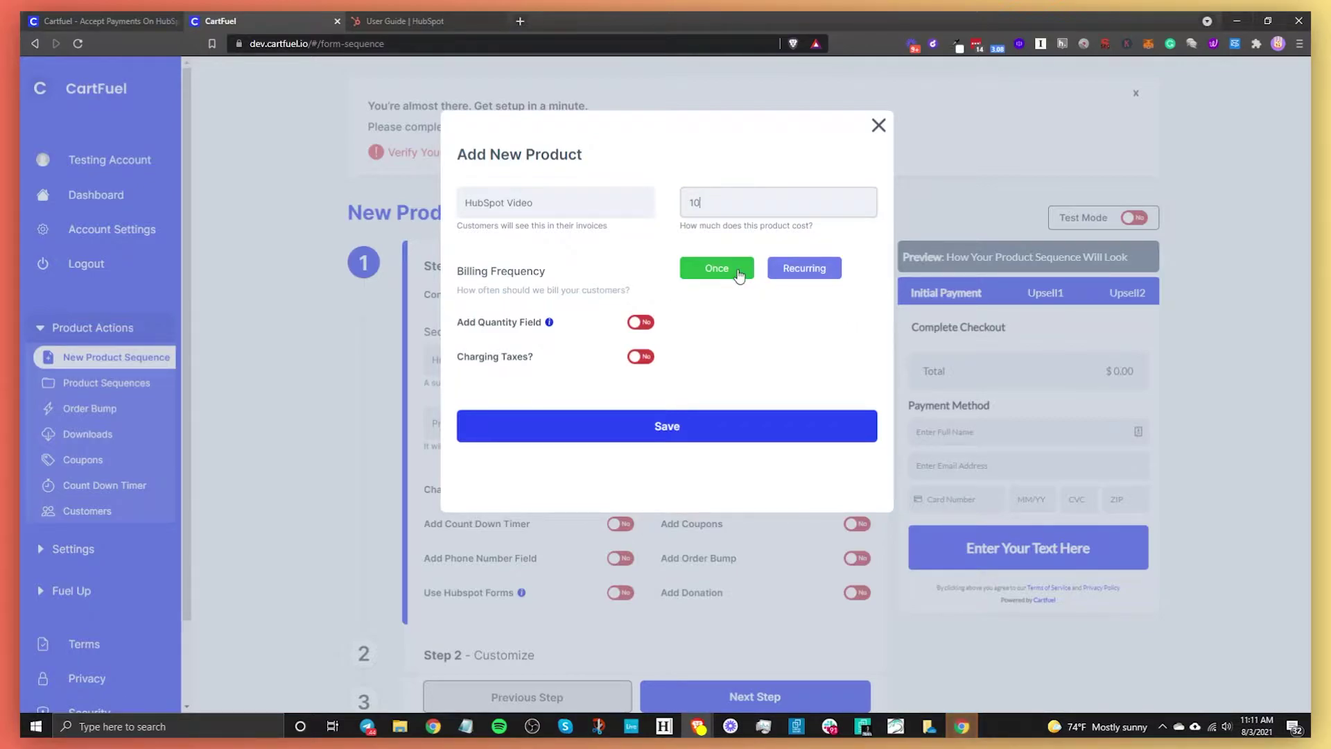
pyautogui.click(796, 268)
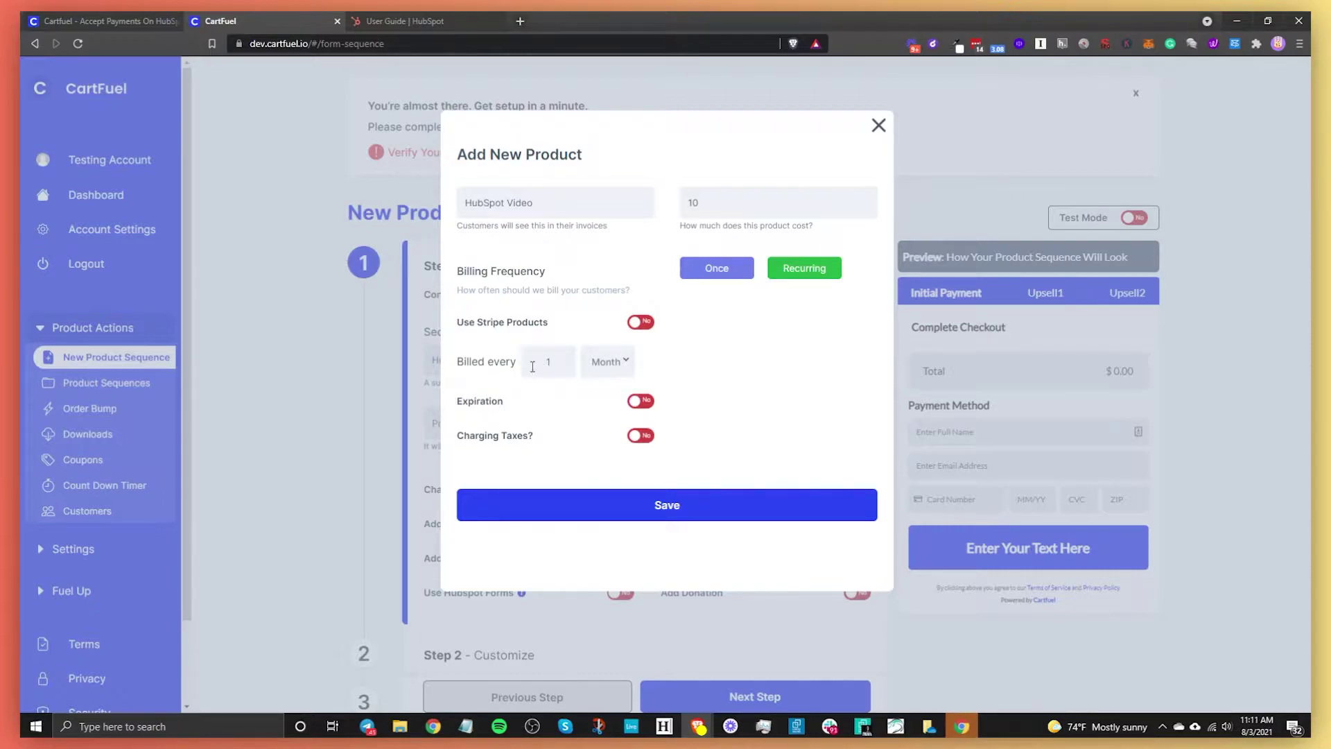
pyautogui.click(599, 364)
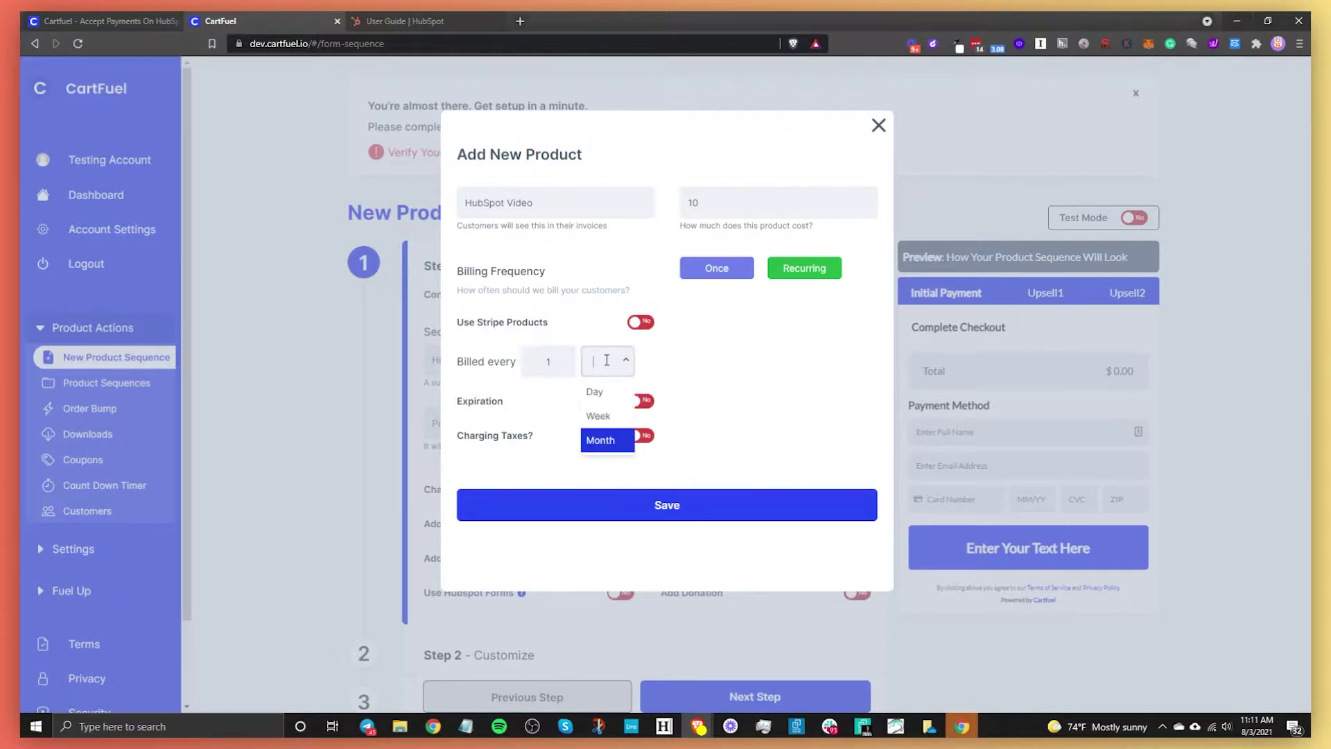
pyautogui.click(717, 385)
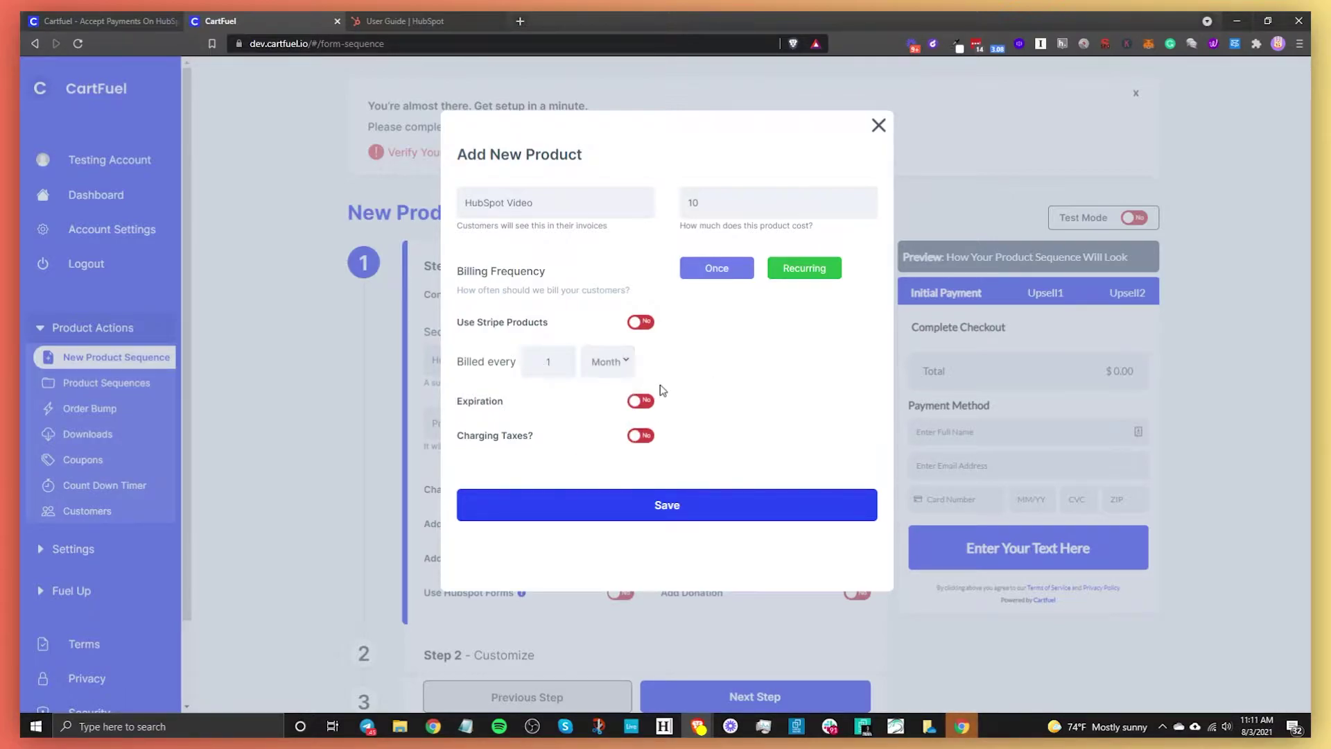
pyautogui.click(641, 401)
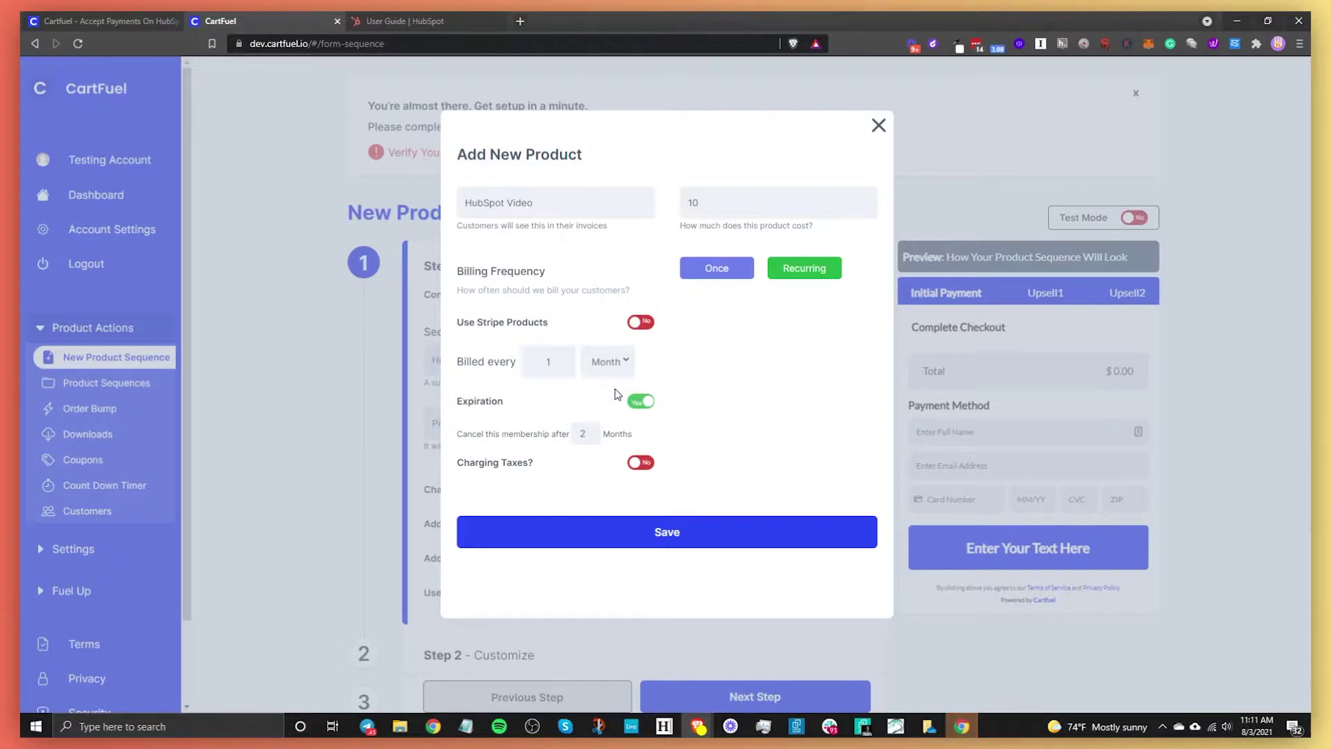
pyautogui.click(639, 401)
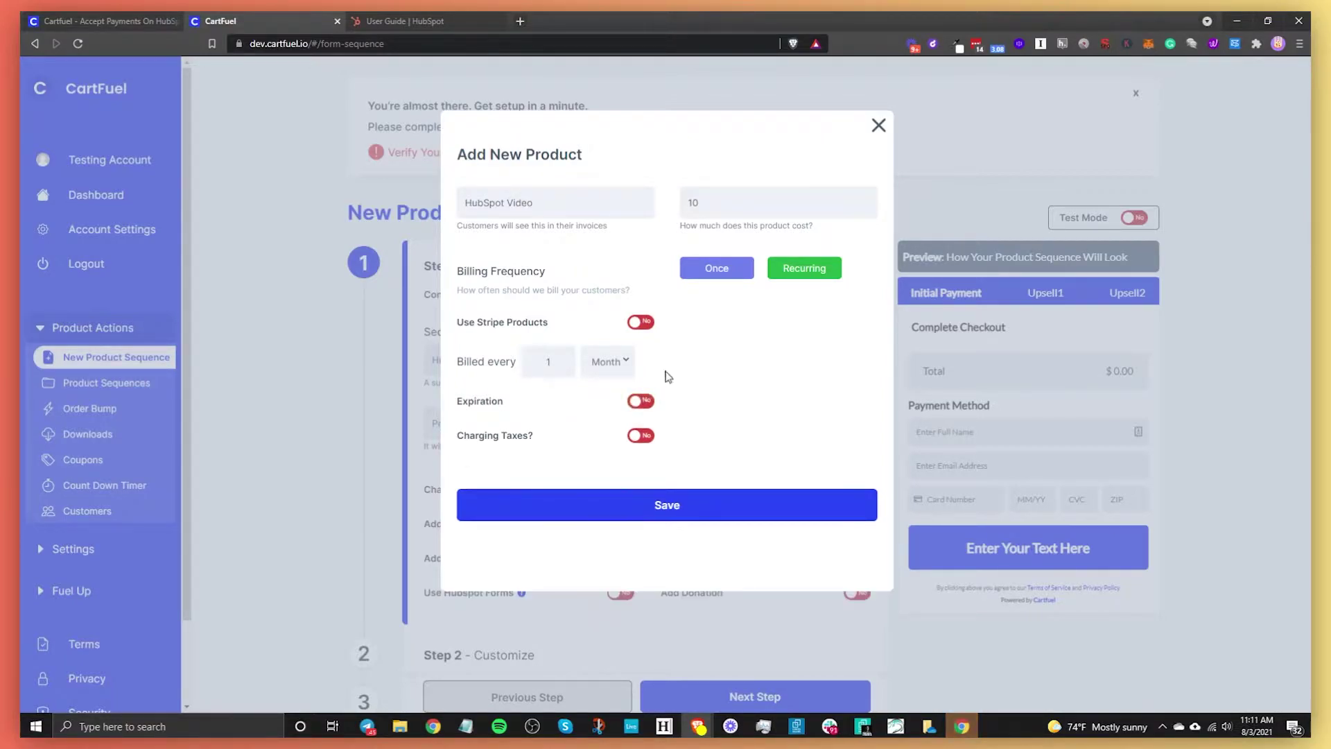
pyautogui.click(703, 273)
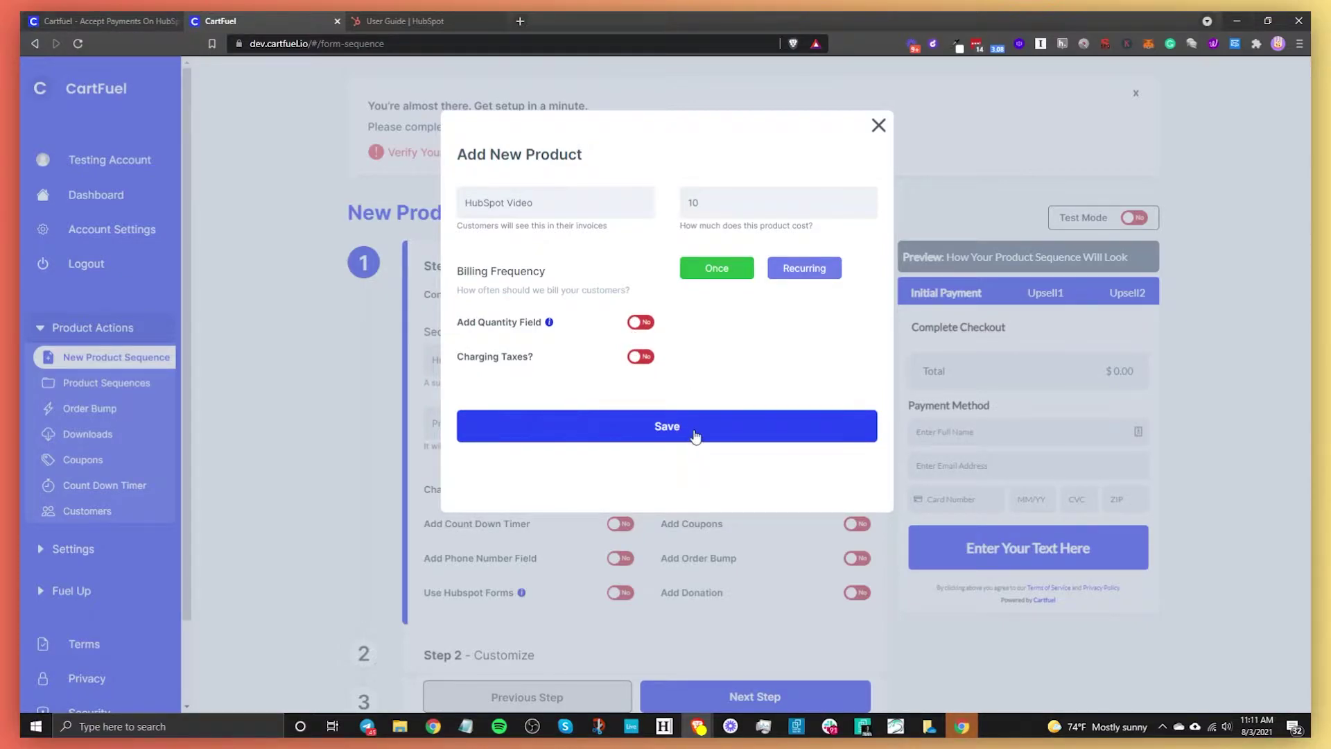
pyautogui.click(696, 433)
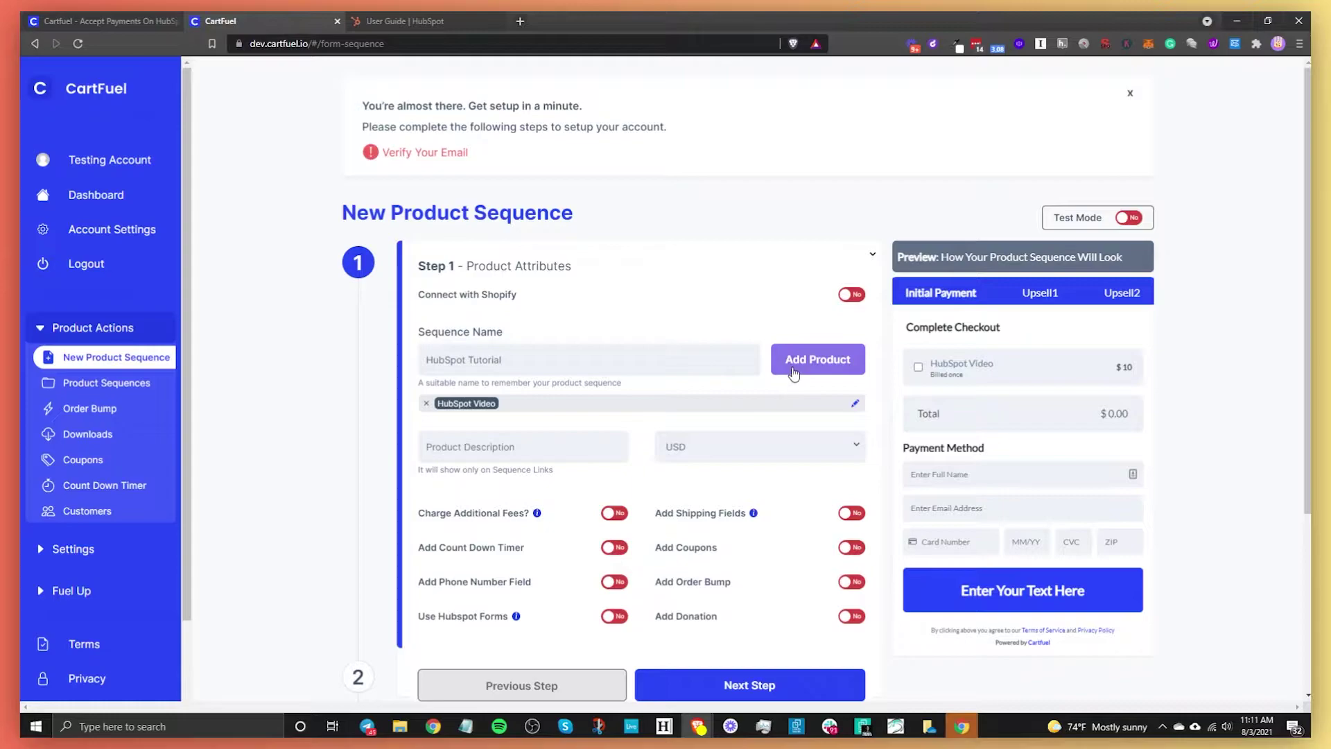
# - Save a second product 'HubSpot Advanced Video' priced at 50 with one-time billing
pyautogui.click(794, 371)
pyautogui.click(571, 208)
pyautogui.write('H')
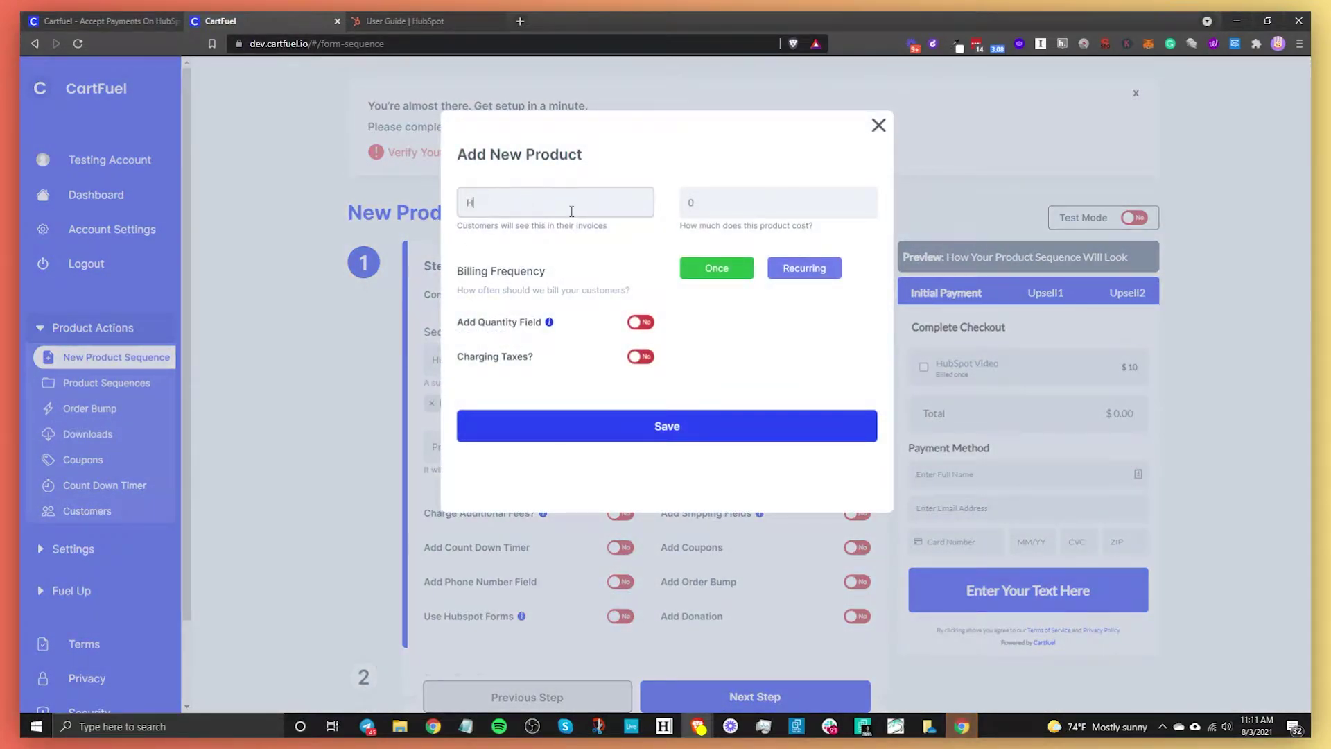
pyautogui.write('ubSpot Advanced Video')
pyautogui.press('Tab')
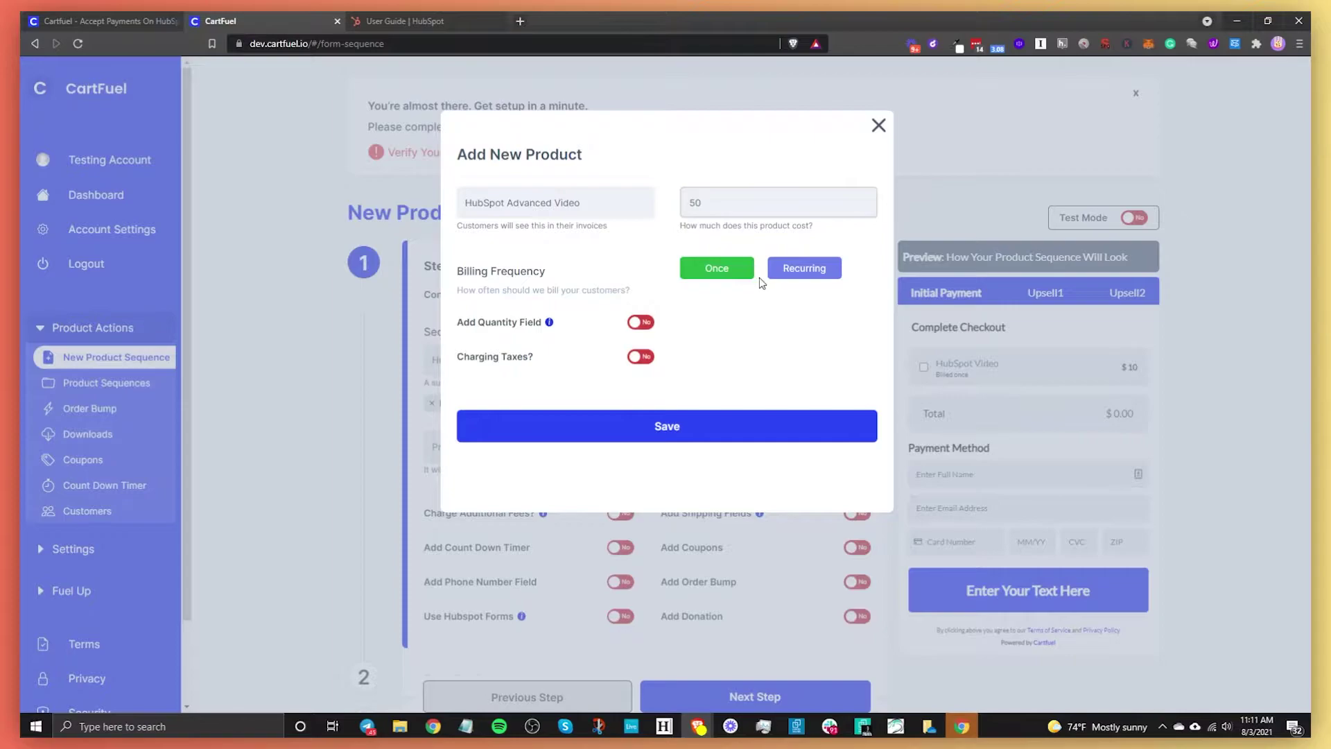
pyautogui.click(718, 425)
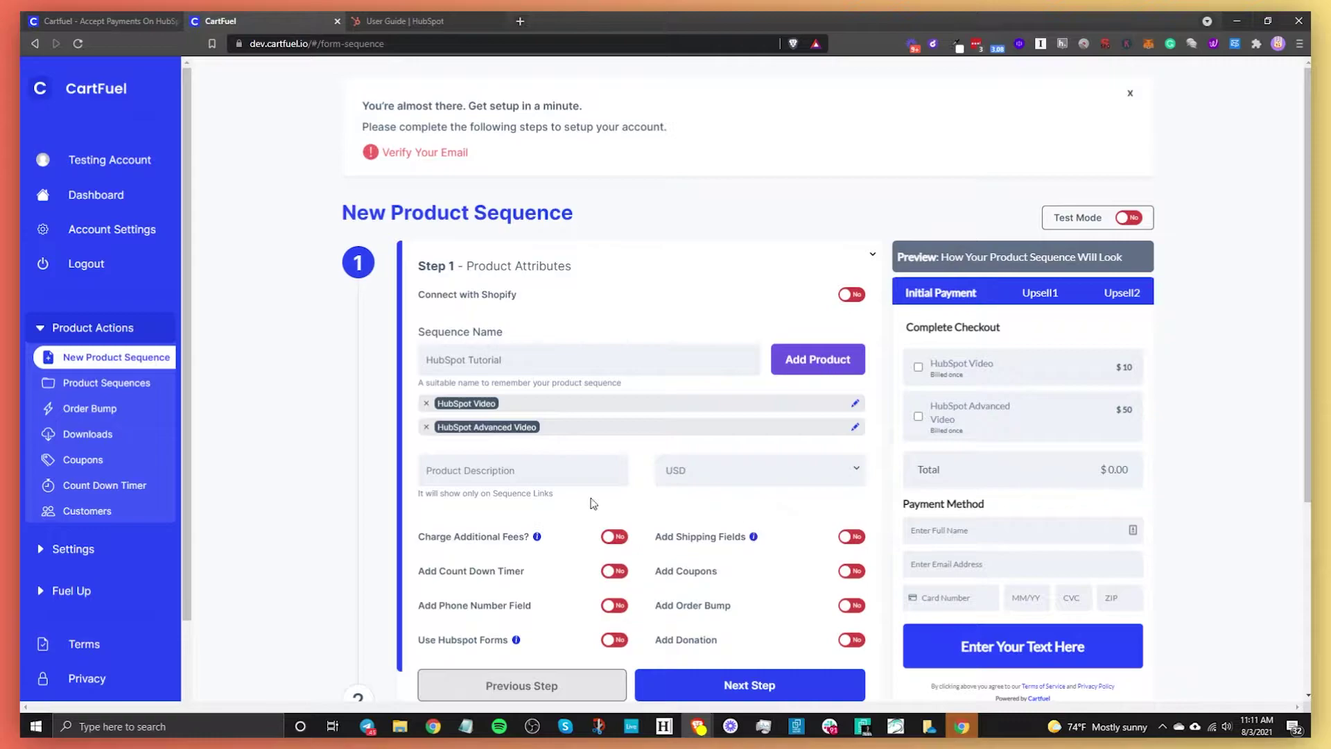
# - Keep USD as the currency and add a phone number field to the checkout
pyautogui.scroll(-2, 594, 504)
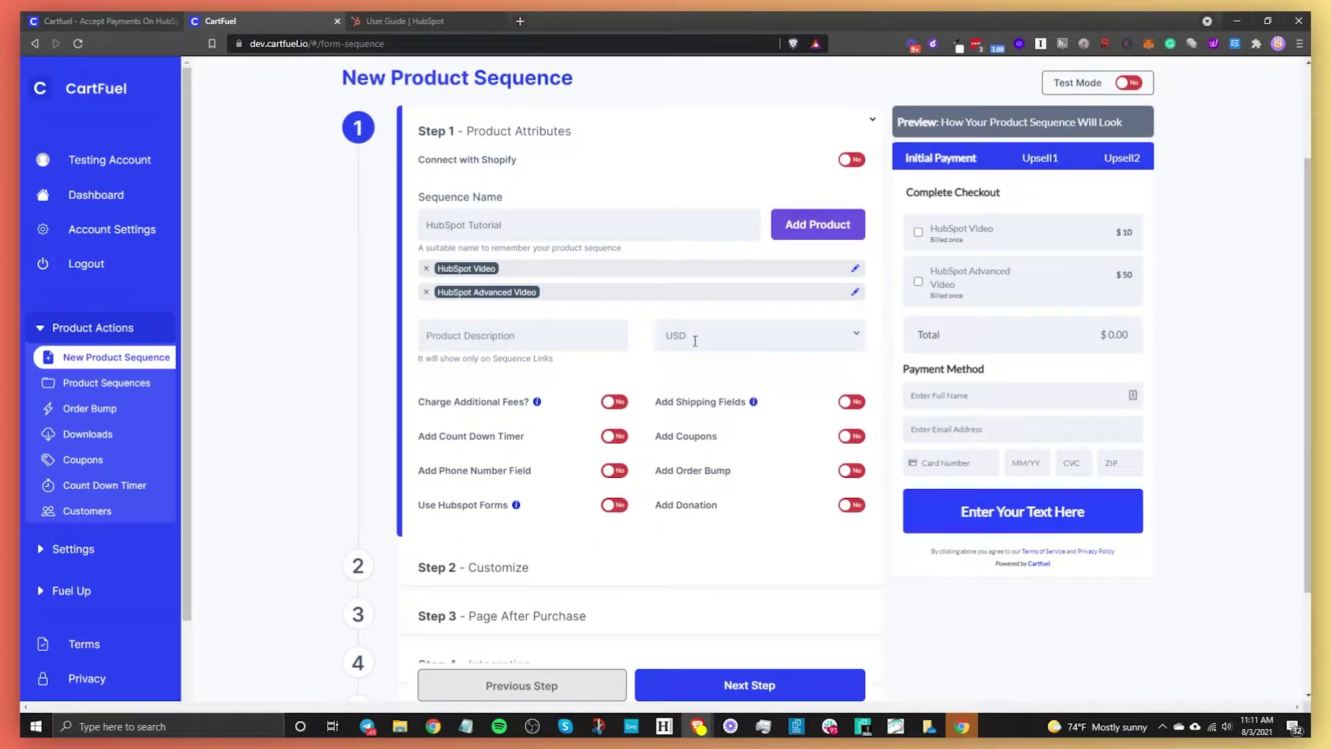
pyautogui.click(694, 340)
pyautogui.click(739, 338)
pyautogui.click(613, 471)
pyautogui.click(939, 166)
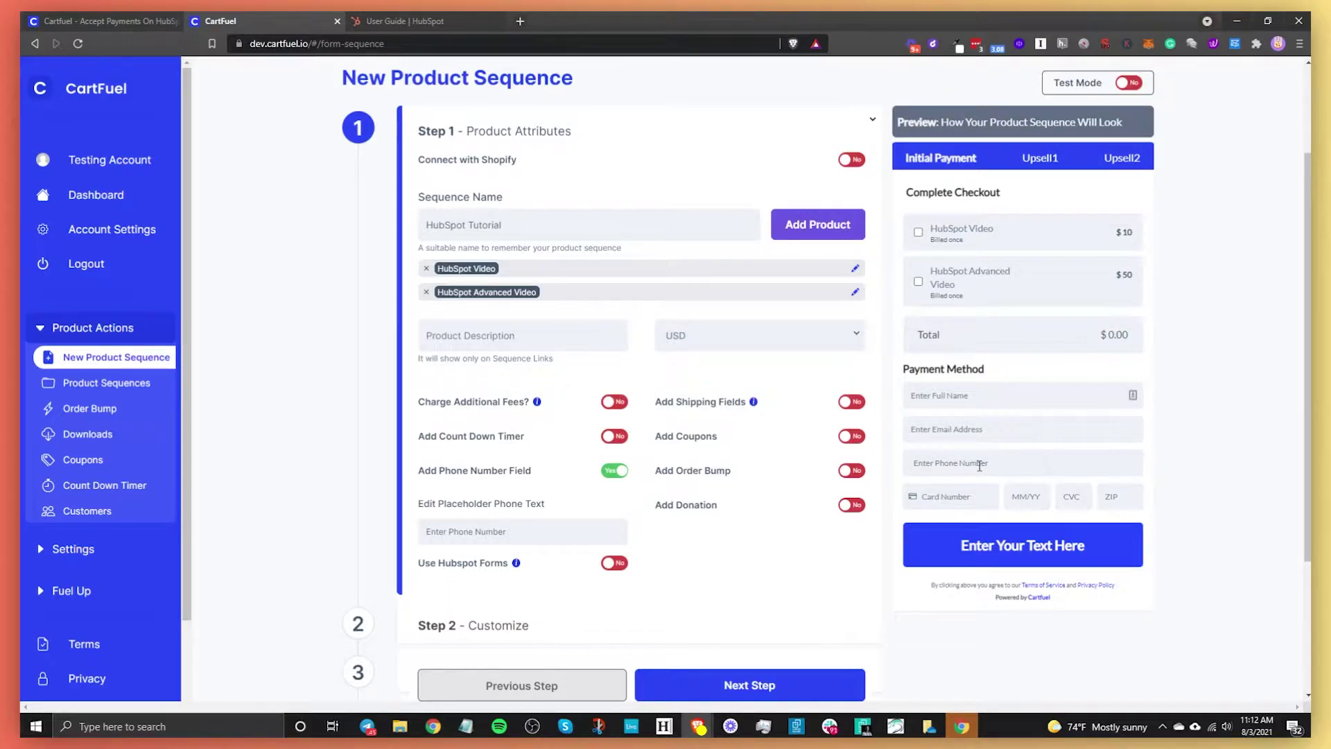
# - Enable HubSpot forms and select 'New form (July 31, 2021 7:54:56 PM)'
pyautogui.click(613, 562)
pyautogui.click(543, 591)
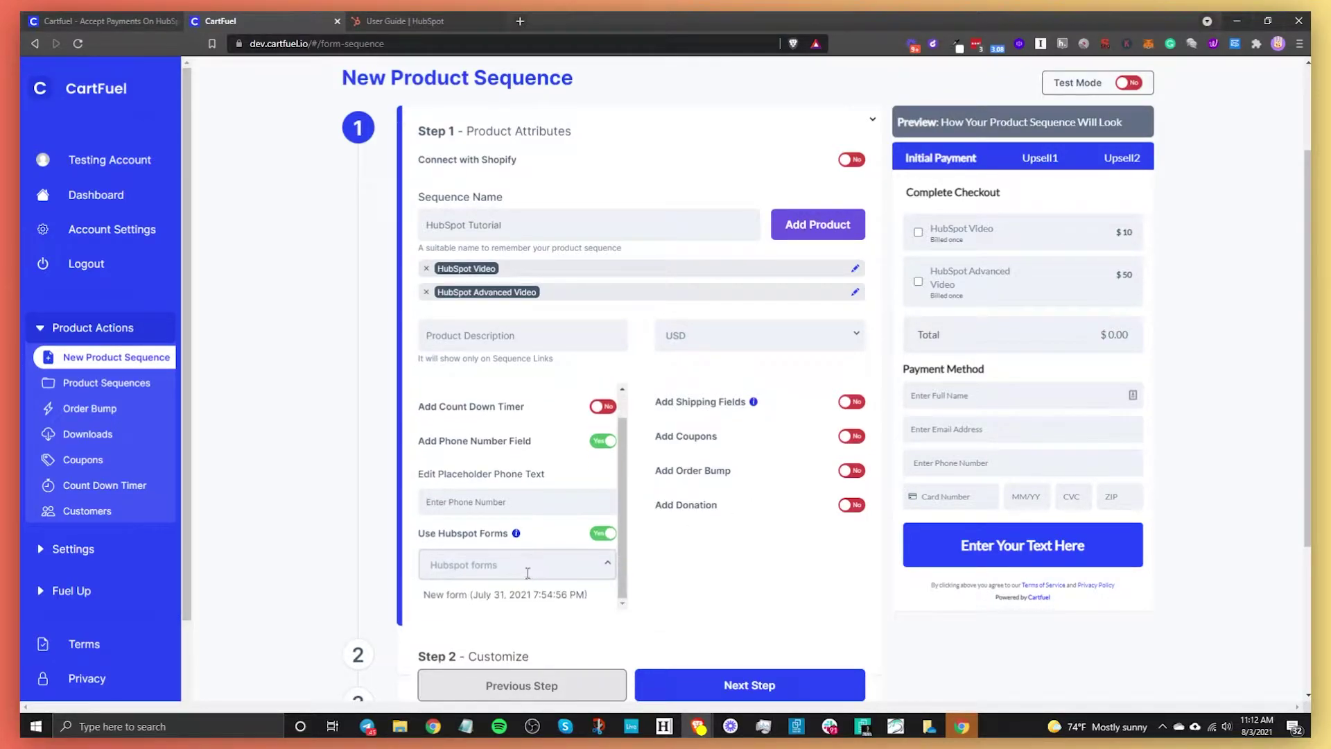
pyautogui.click(512, 593)
pyautogui.scroll(-1, 537, 586)
pyautogui.scroll(-1, 537, 586)
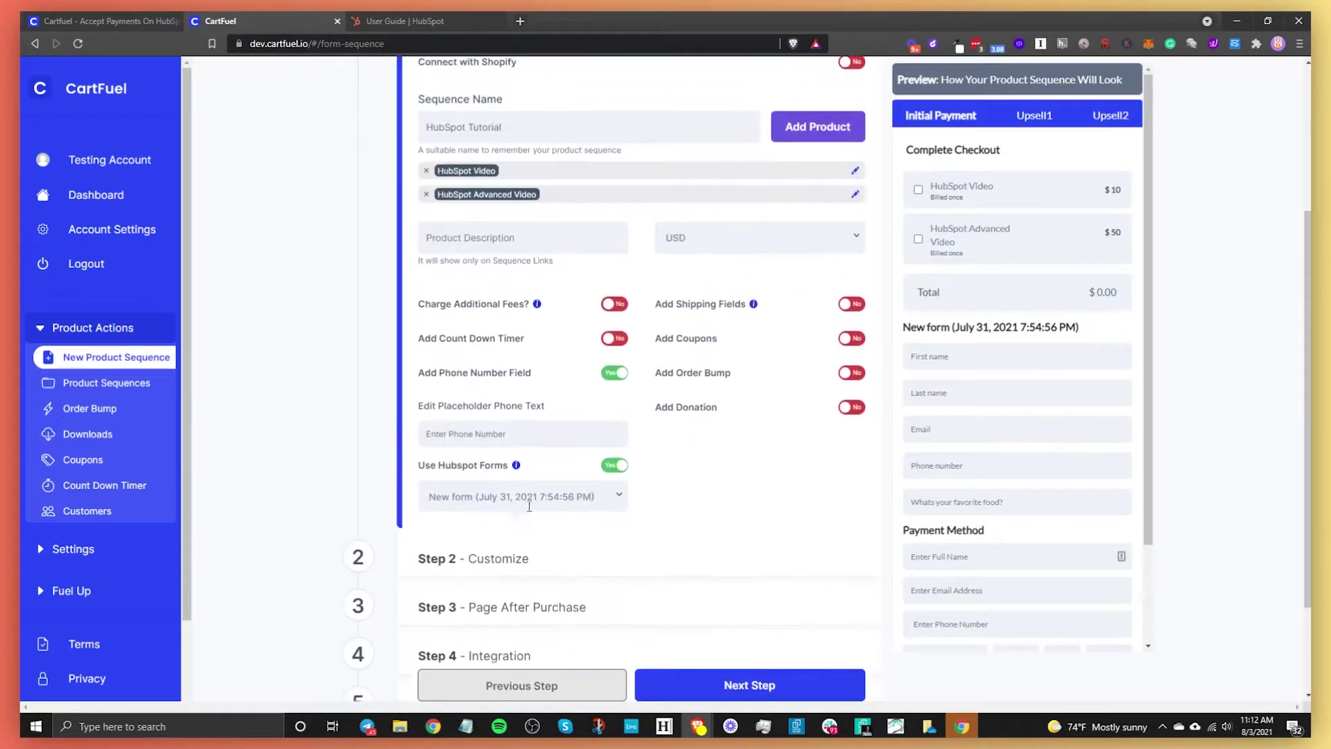
pyautogui.click(516, 496)
pyautogui.click(515, 498)
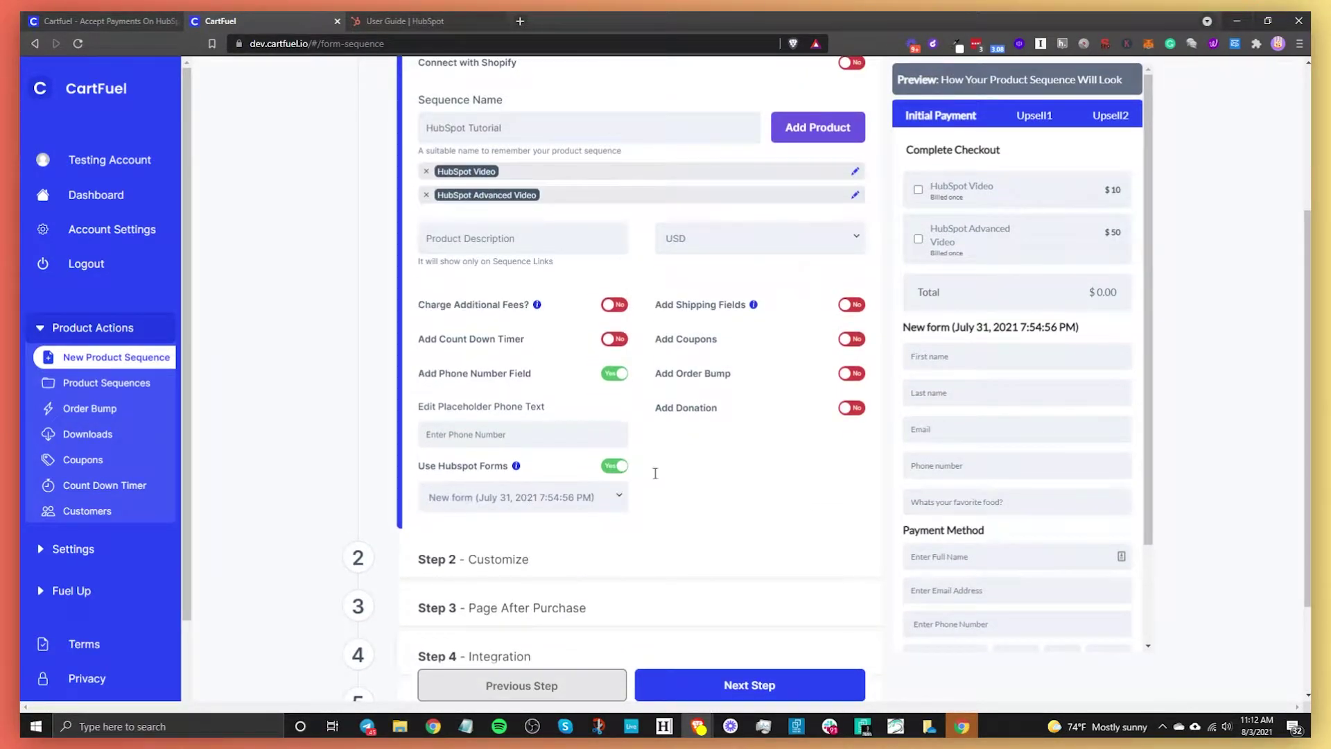
# - Turn HubSpot forms off and leave the shipping address fields disabled
pyautogui.click(619, 466)
pyautogui.click(853, 305)
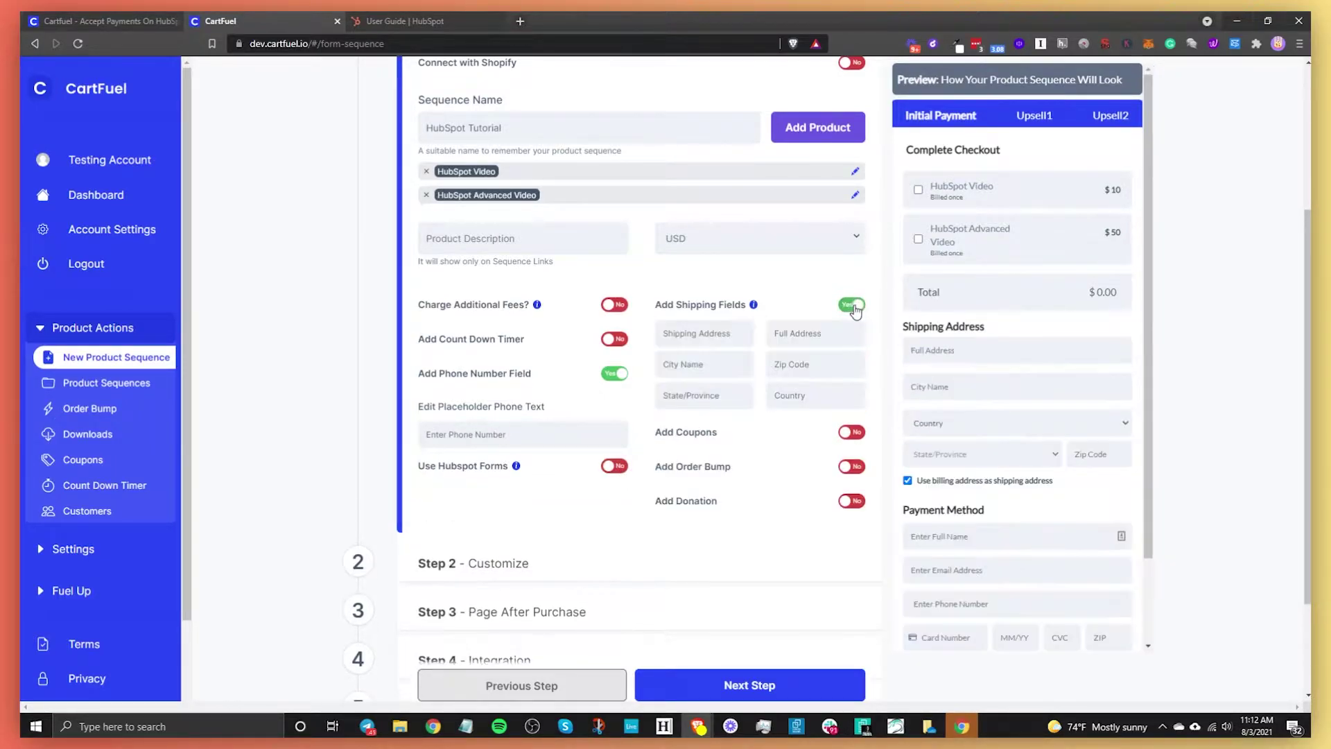
pyautogui.click(853, 305)
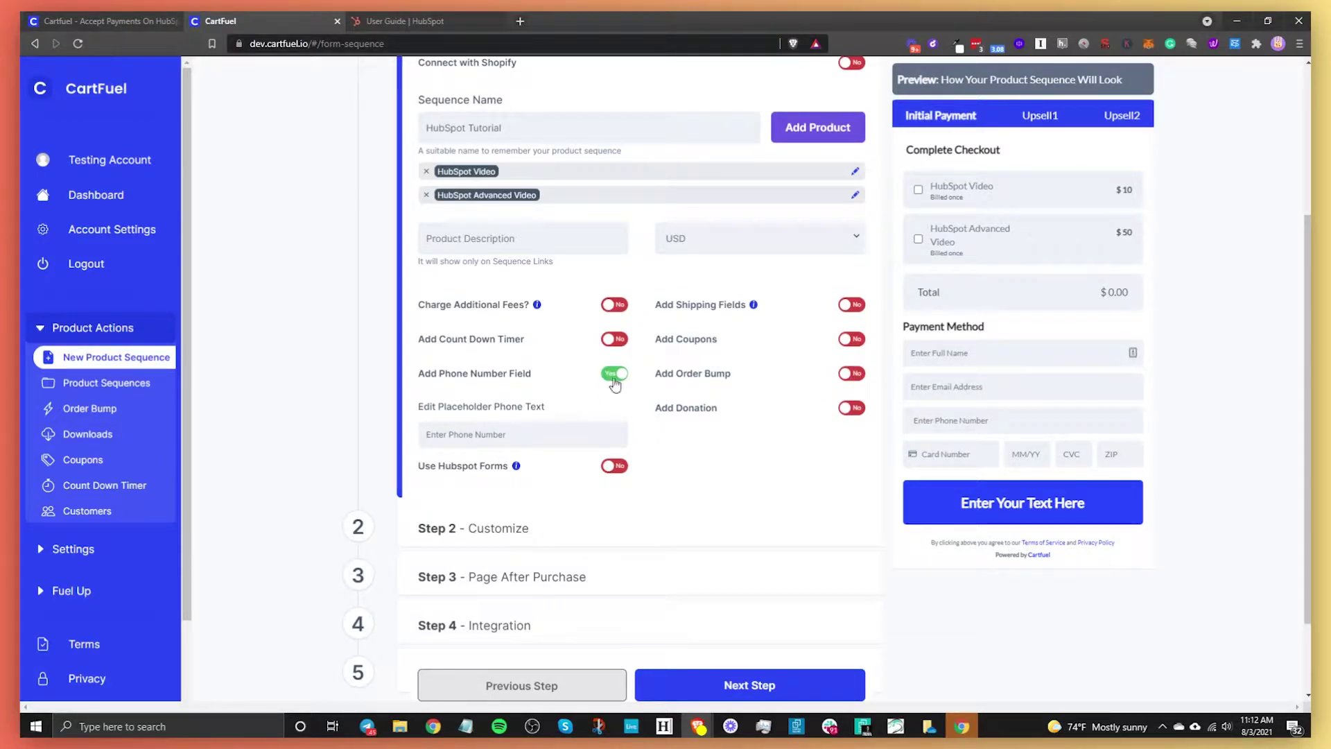
# - Try the Audiobook order bump in the preview, then turn the order bump off
pyautogui.click(852, 374)
pyautogui.click(786, 400)
pyautogui.click(751, 458)
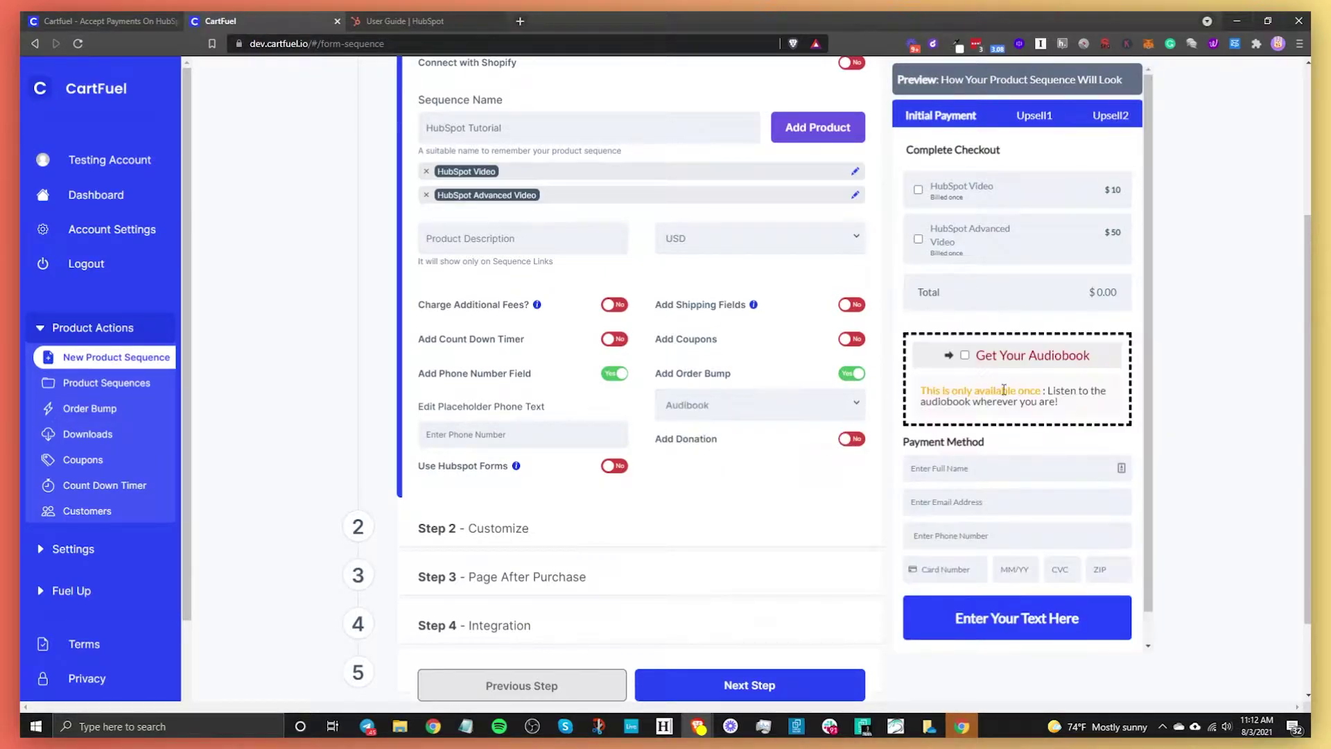
pyautogui.click(964, 356)
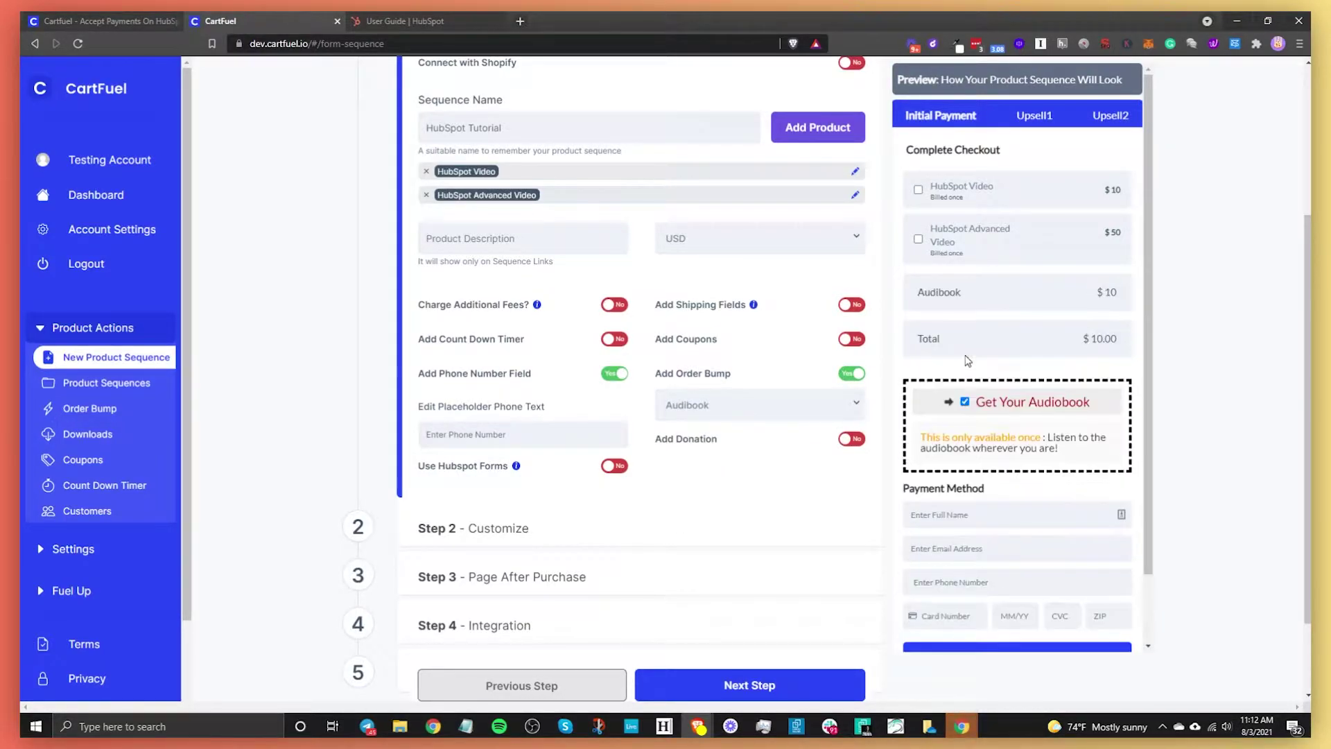
pyautogui.click(966, 403)
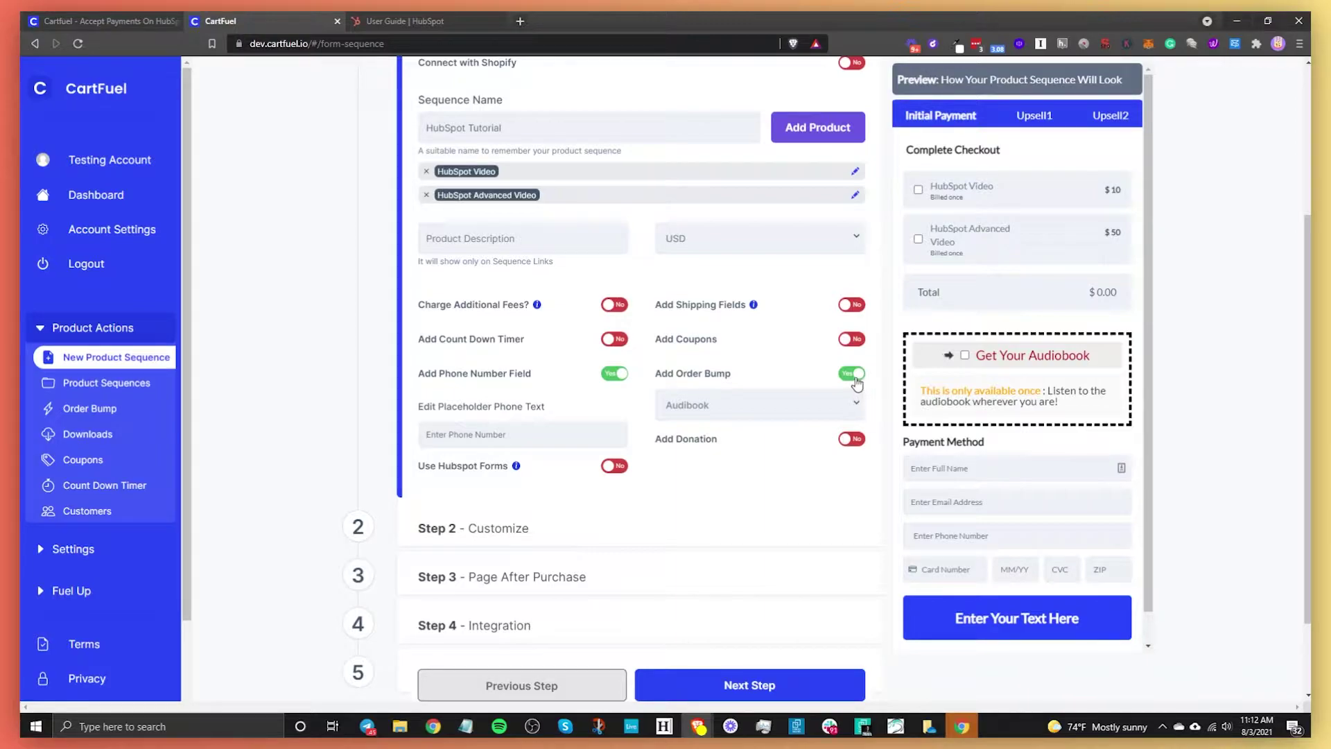
pyautogui.click(857, 378)
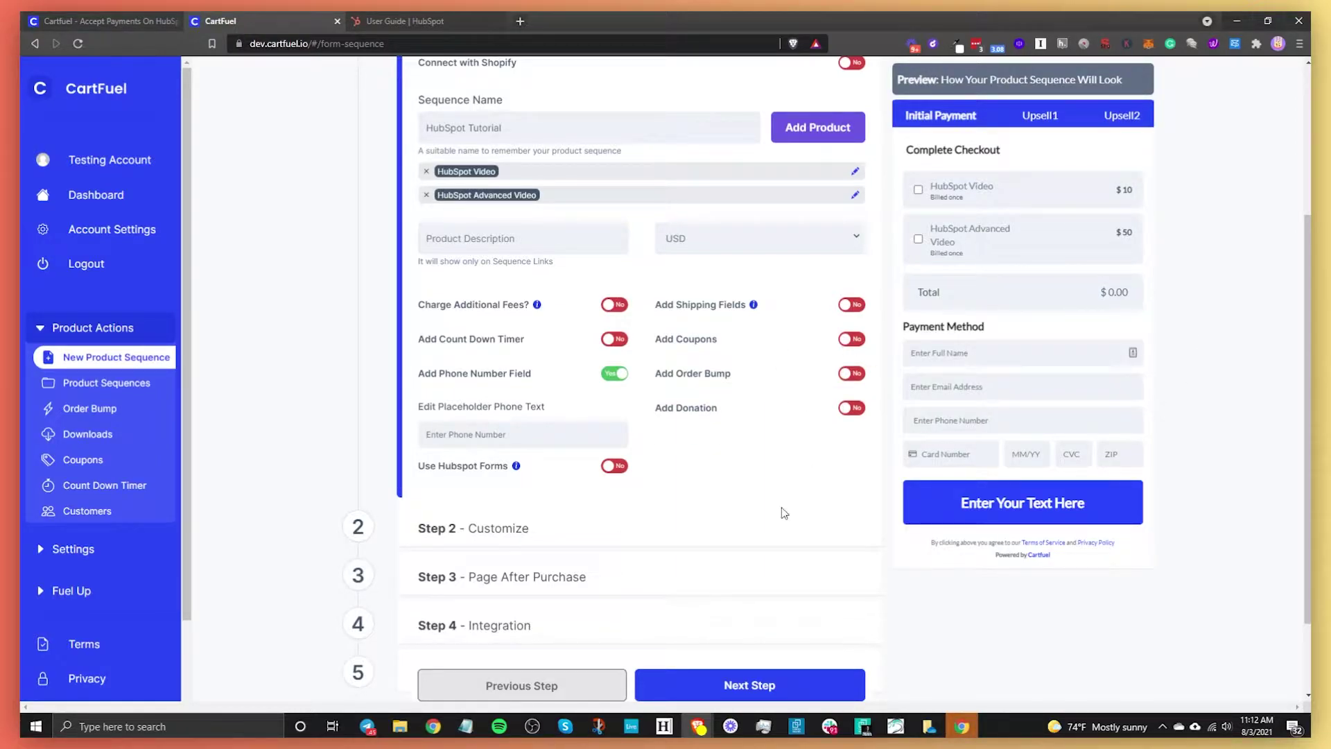
# - On the Customize step, set the checkout font to Poppins
pyautogui.click(723, 685)
pyautogui.click(561, 291)
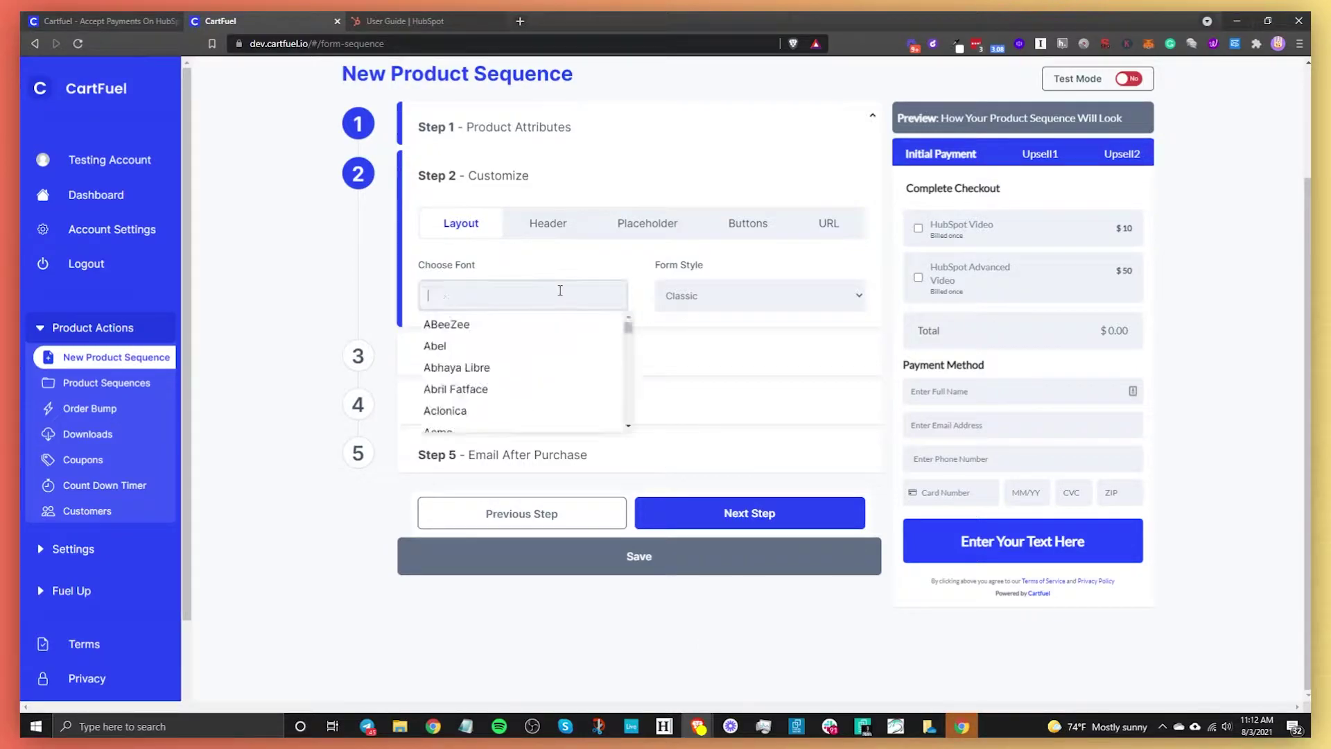
pyautogui.write('poop')
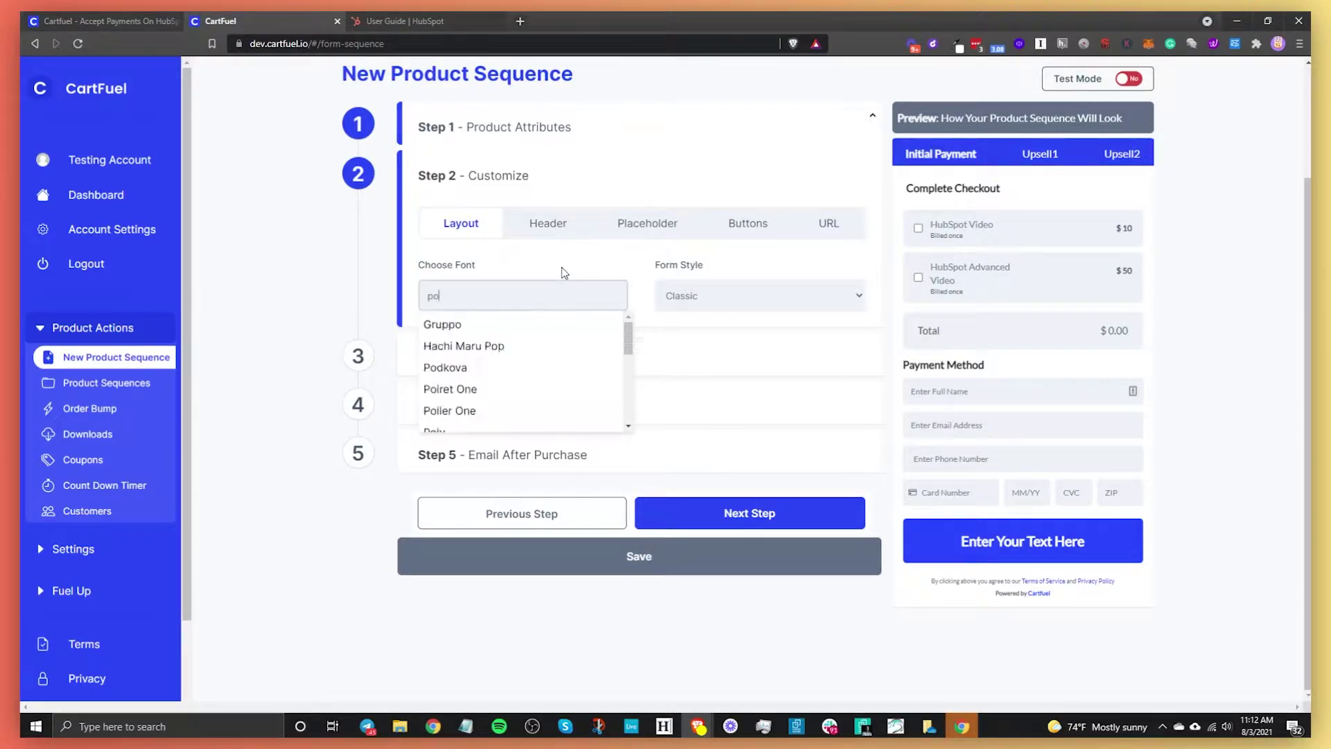
pyautogui.press('BackSpace')
pyautogui.press('BackSpace')
pyautogui.write('p')
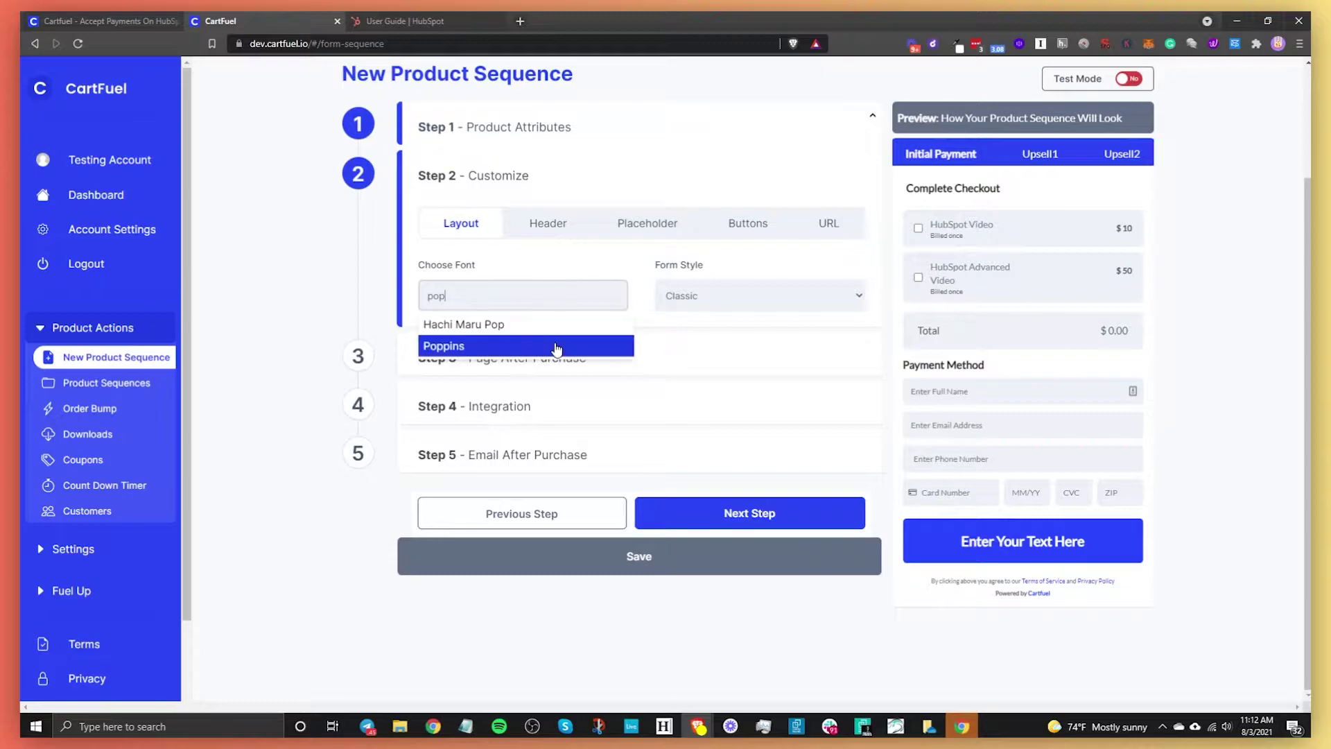
pyautogui.click(442, 341)
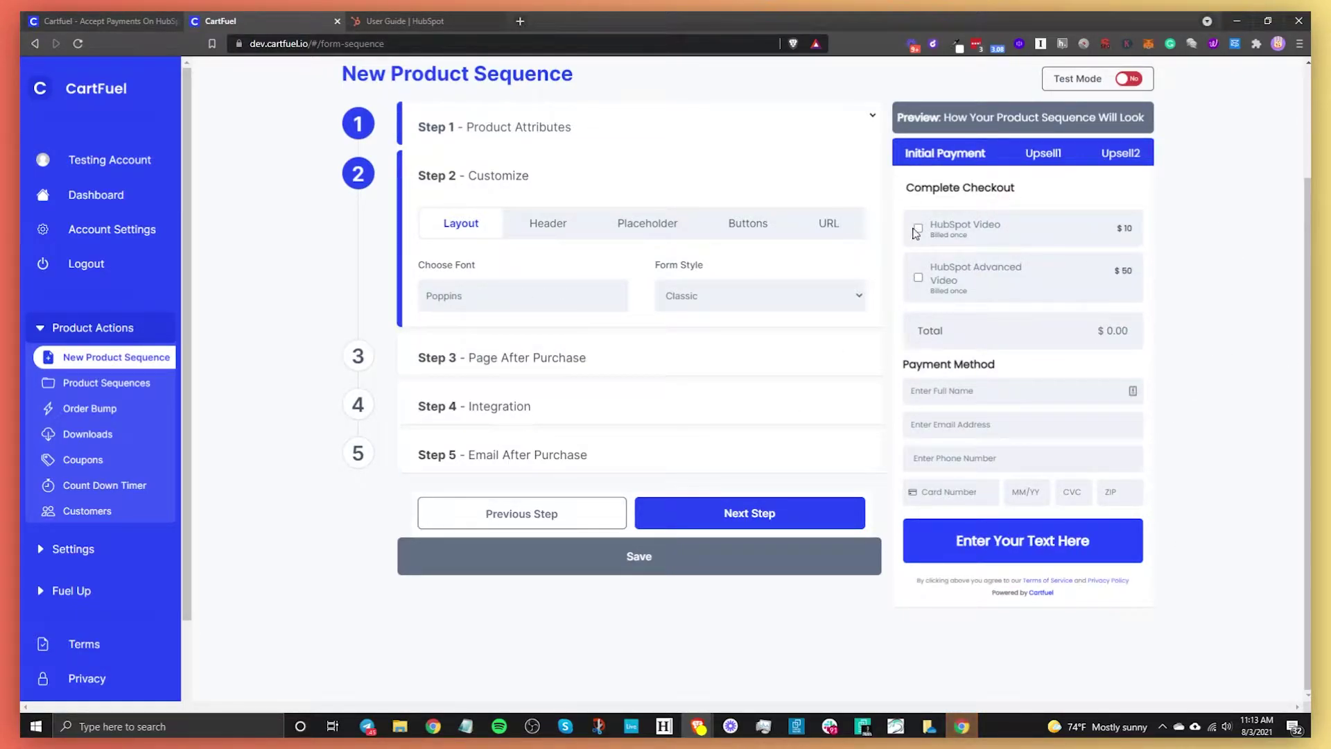
# - Preview the Two Steps form style, then set the form style back to Classic
pyautogui.click(774, 296)
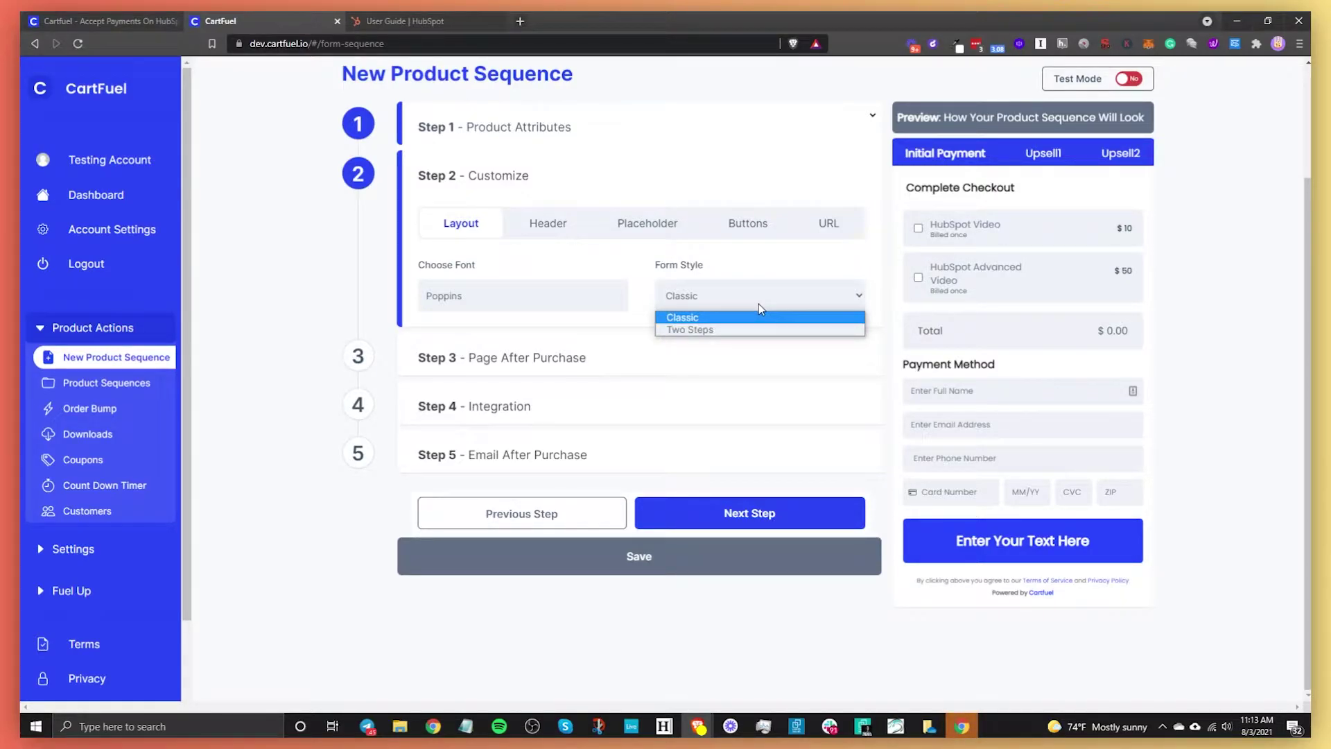
pyautogui.click(701, 329)
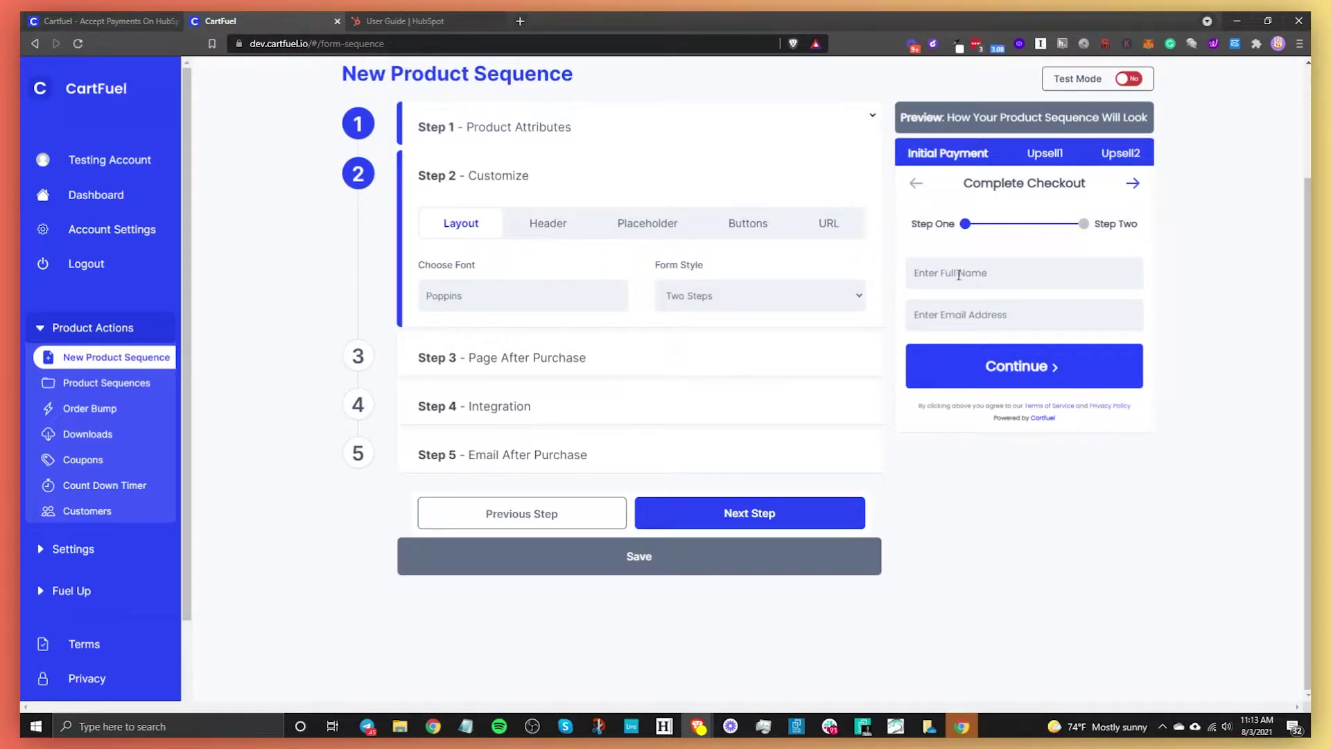
pyautogui.click(1046, 369)
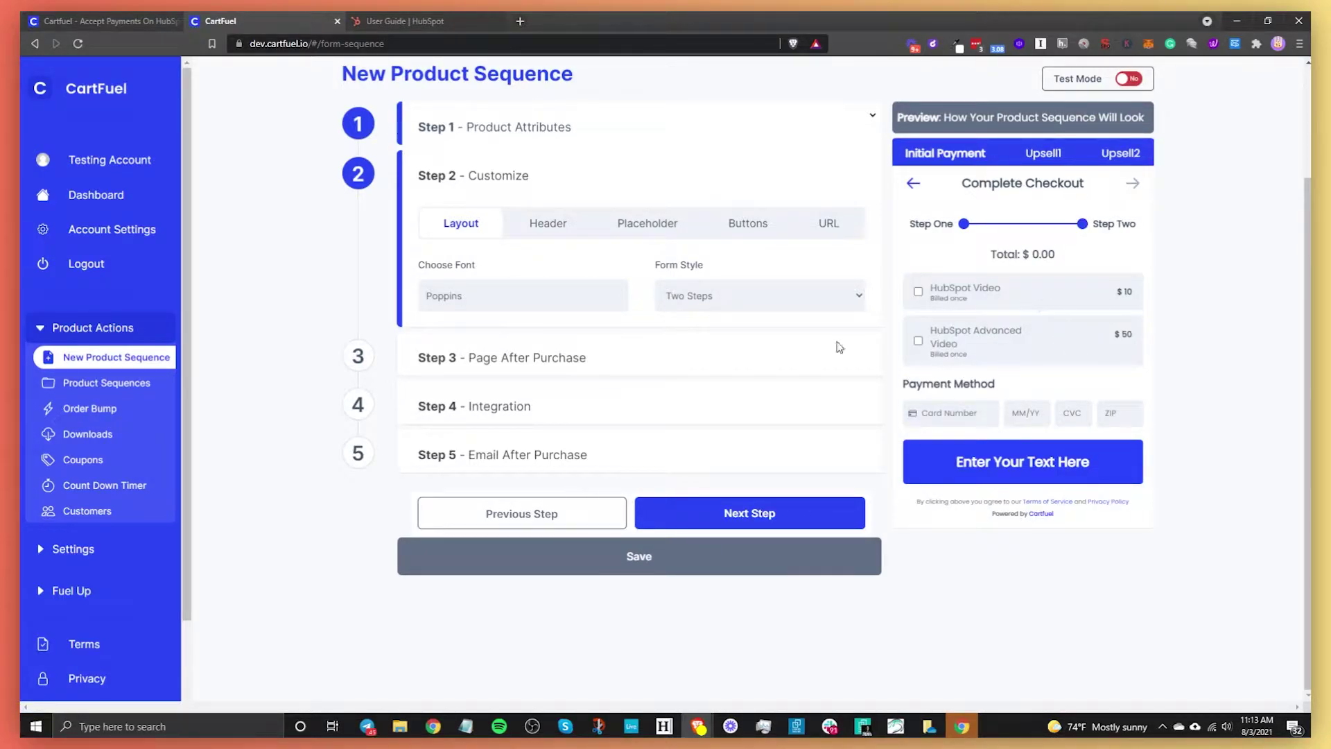
pyautogui.click(801, 307)
pyautogui.click(686, 321)
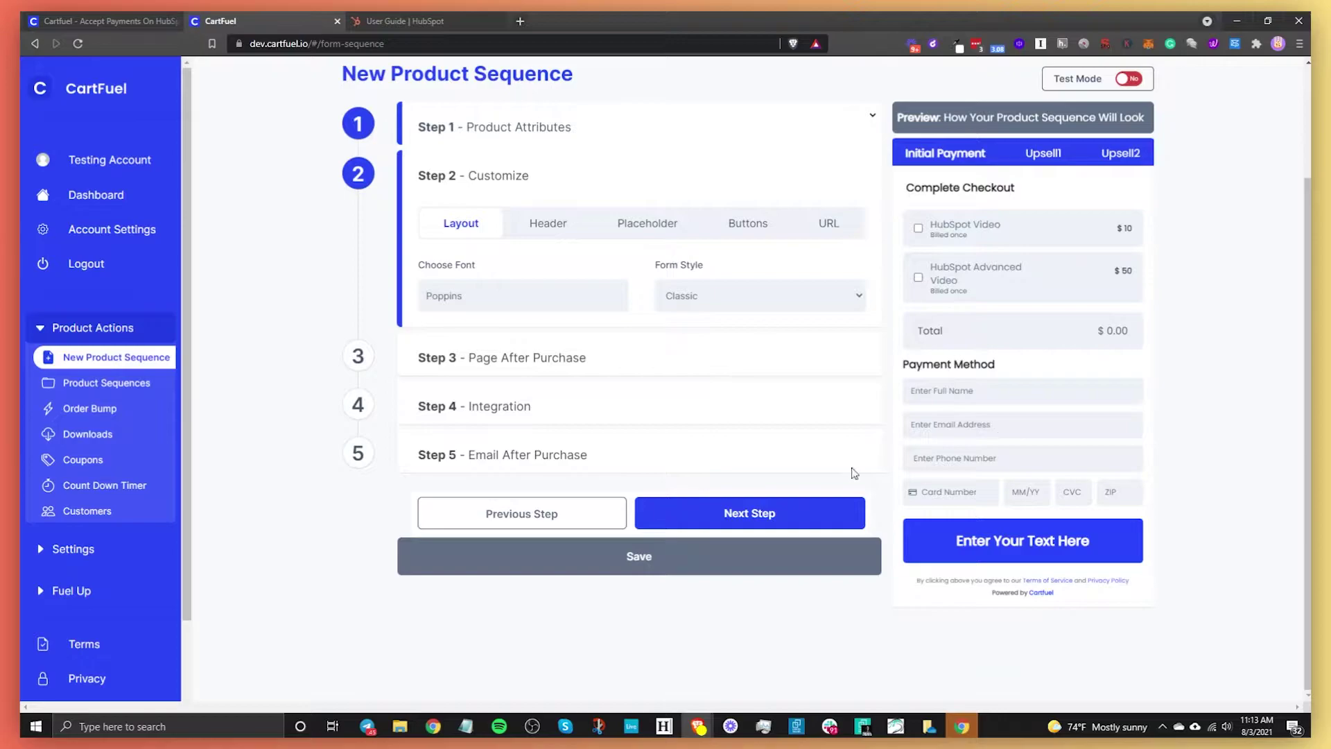
# - Delete the 'Complete Checkout' header text, leaving the Payment Method header unchanged
pyautogui.click(543, 230)
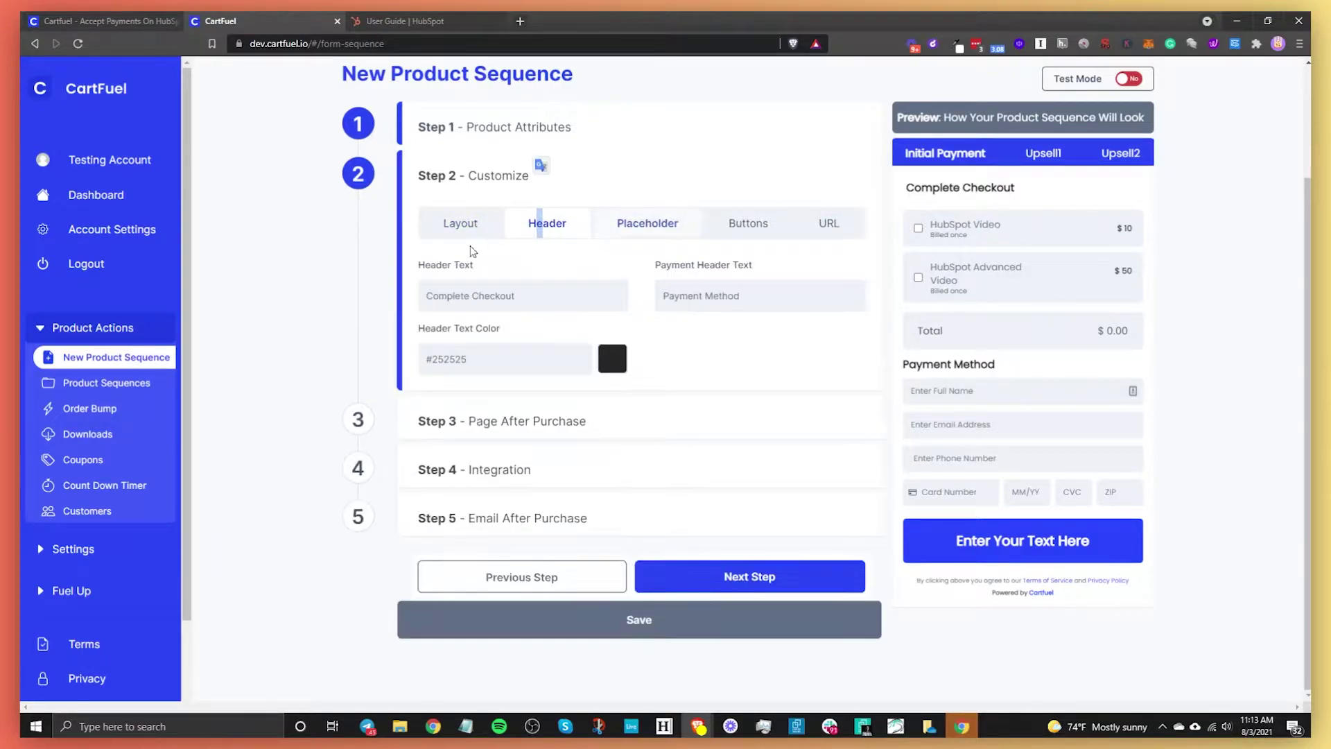
pyautogui.tripleClick(511, 297)
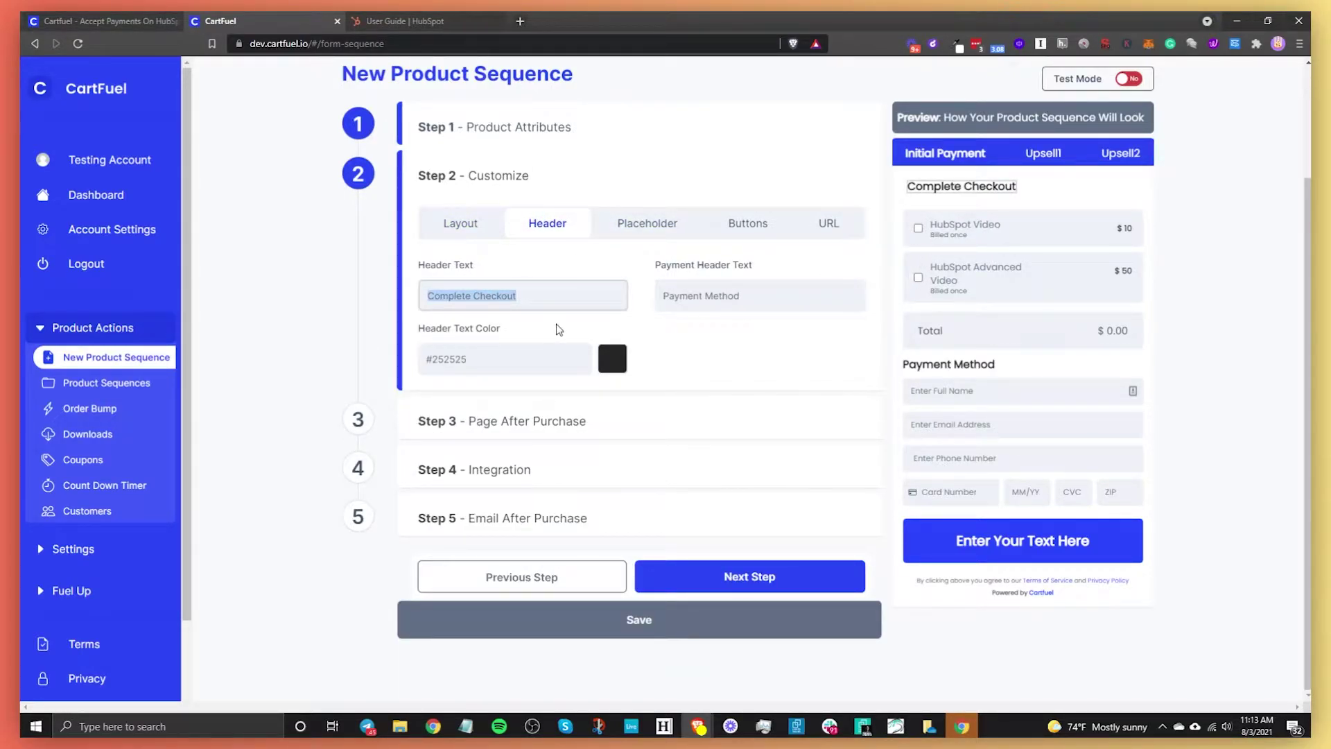
pyautogui.press('BackSpace')
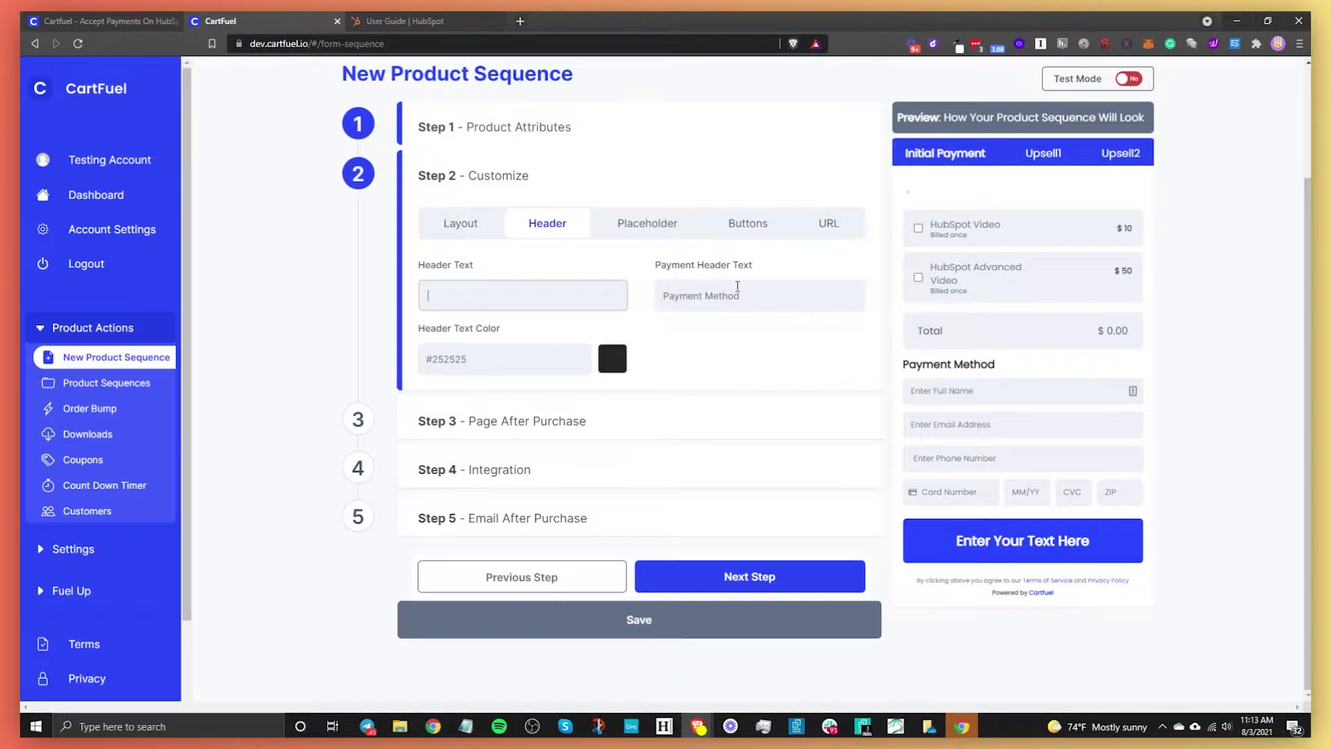
pyautogui.tripleClick(738, 296)
pyautogui.click(741, 303)
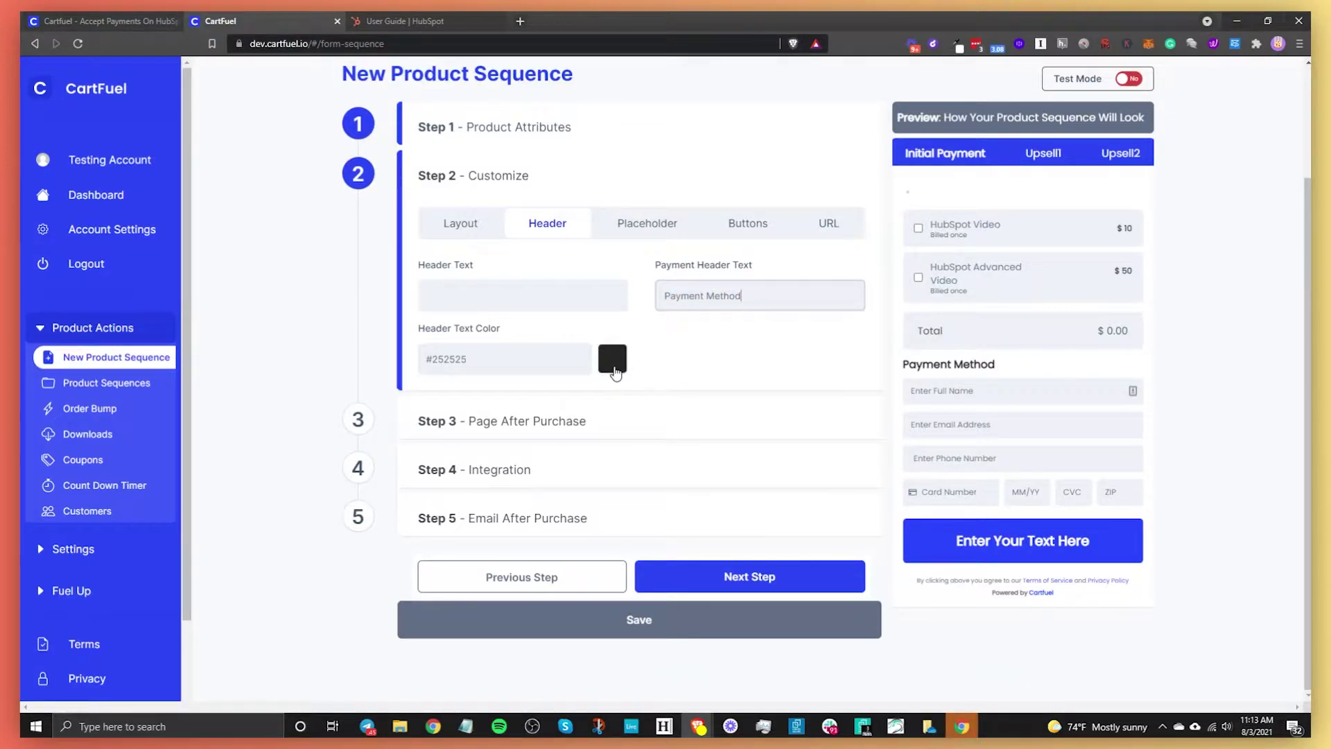
pyautogui.click(661, 234)
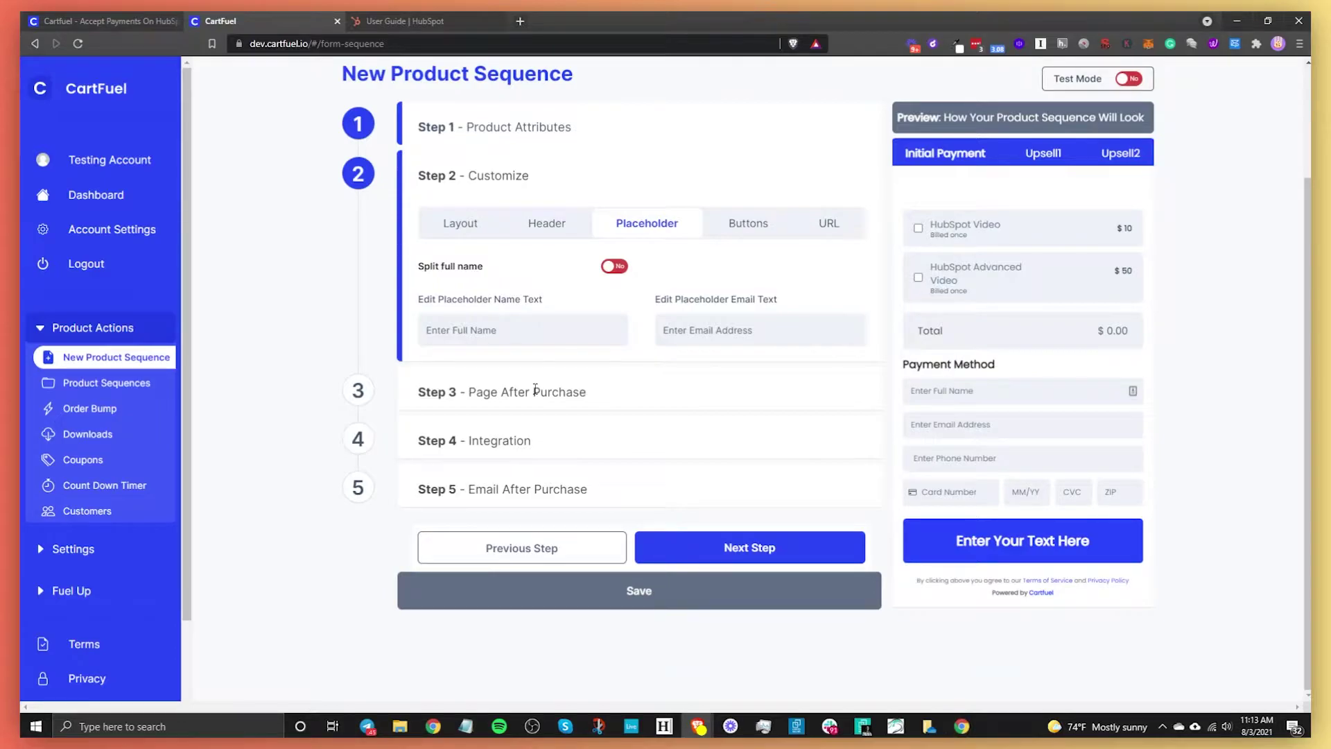
# - Make the name placeholder 'Enter Your Full Name', keeping Split full name off
pyautogui.click(455, 333)
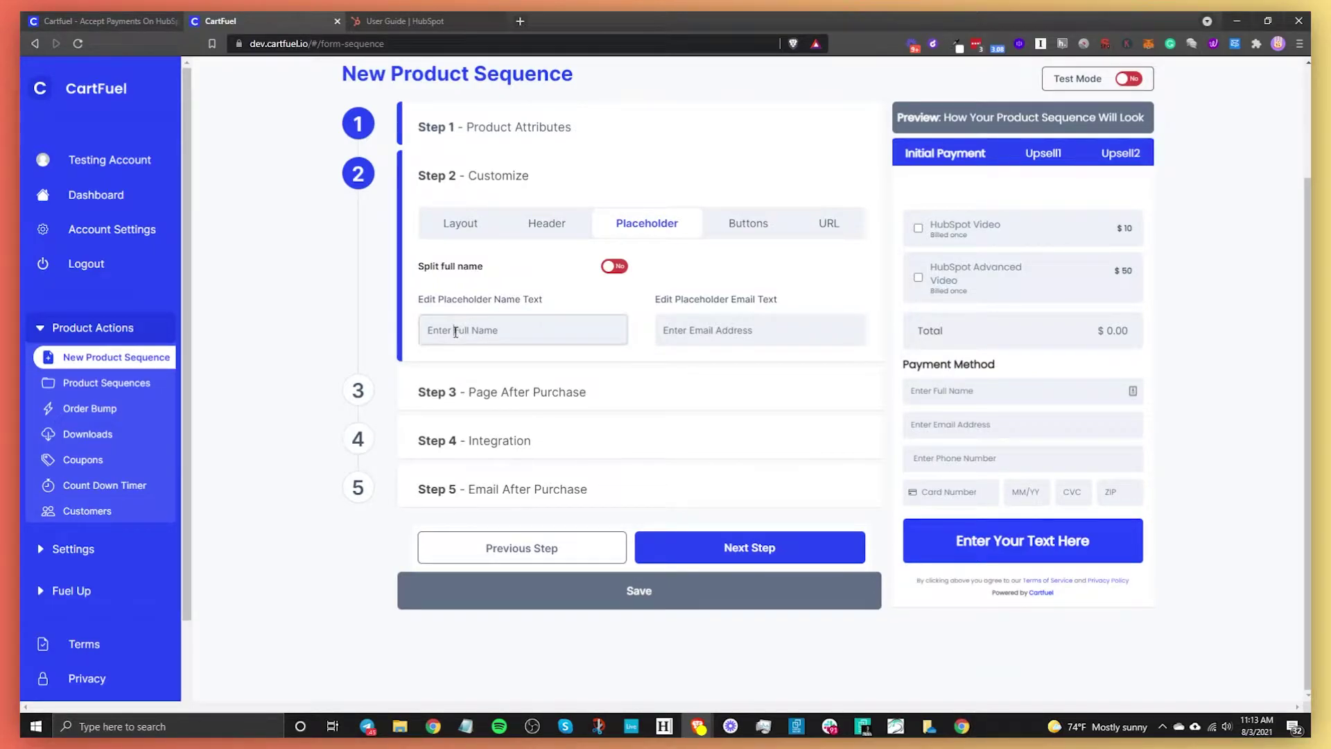
pyautogui.write('Your')
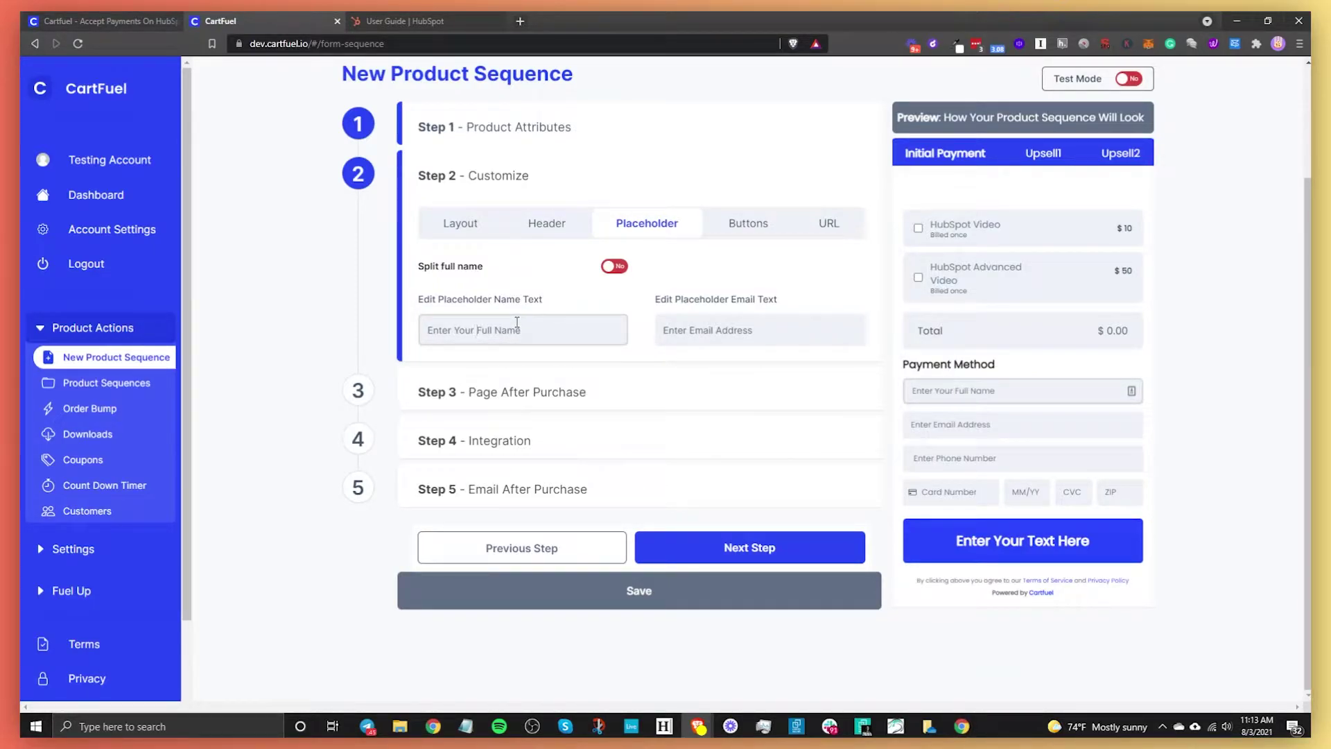
pyautogui.click(614, 267)
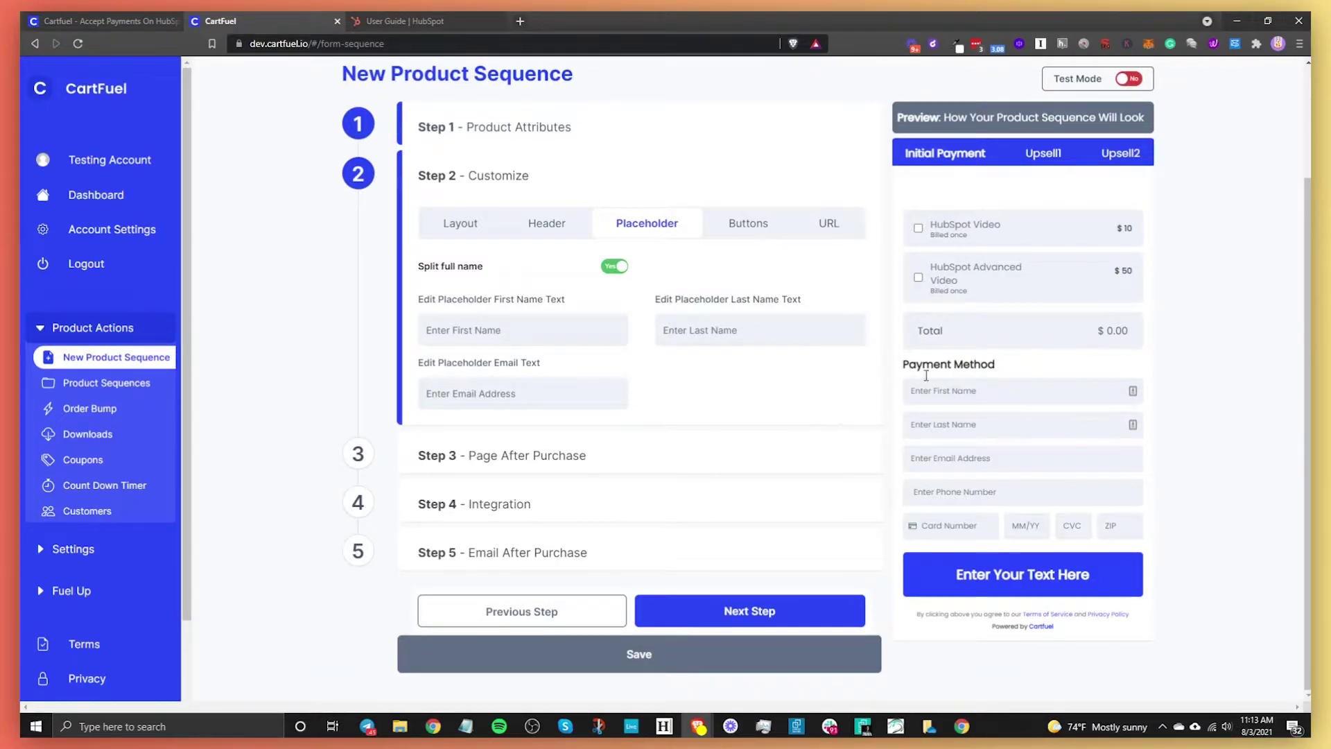
pyautogui.click(614, 266)
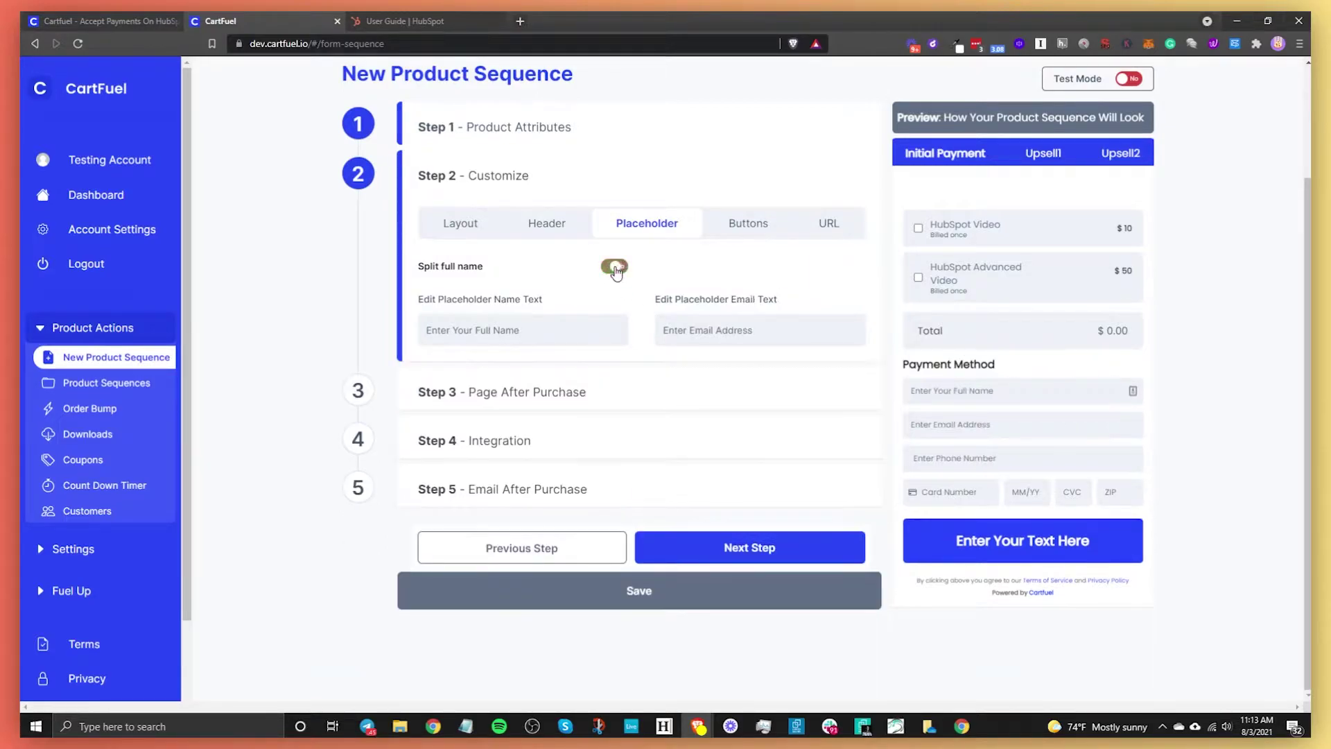
pyautogui.click(733, 228)
# - Change the button text to 'Yes, I want this!', colour it dark red #8f0d16, enlarge it and round its corners
pyautogui.moveTo(572, 294); pyautogui.dragTo(299, 320)
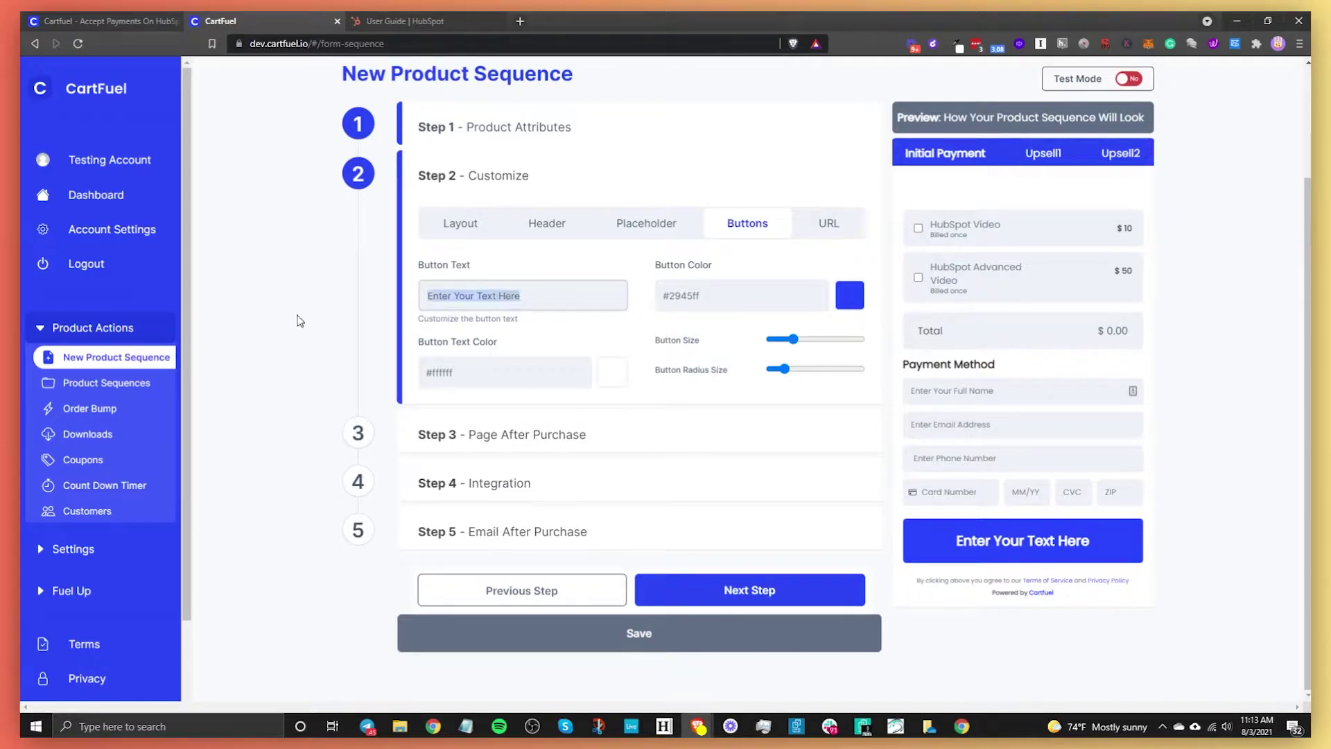
pyautogui.write('Yes, I want this!')
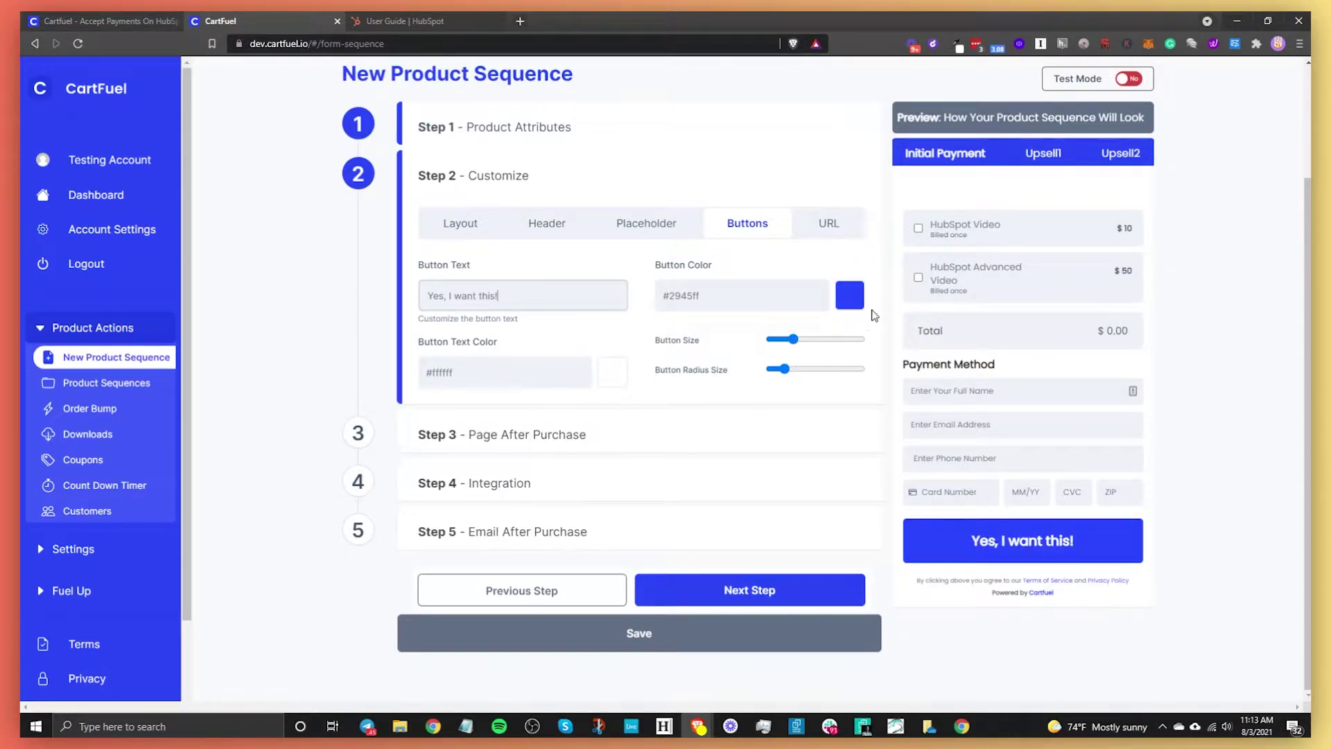
pyautogui.click(854, 296)
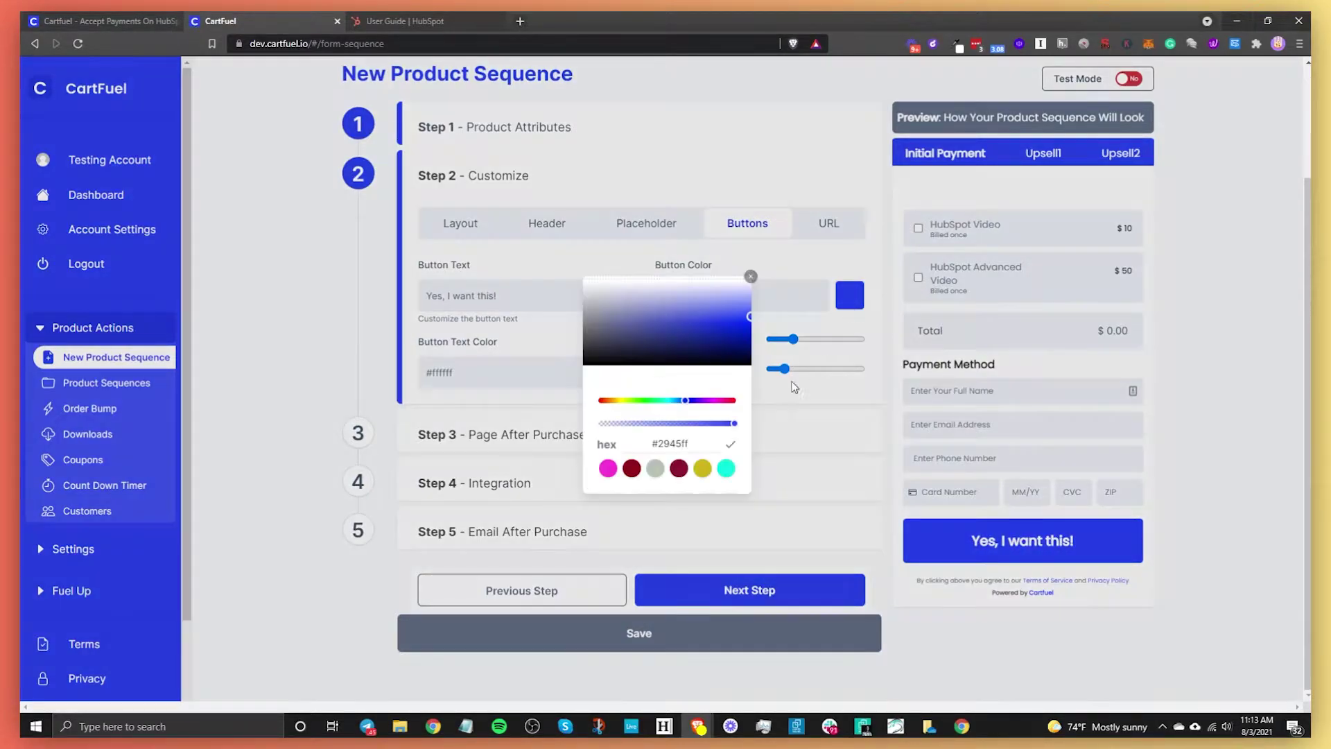
pyautogui.click(631, 469)
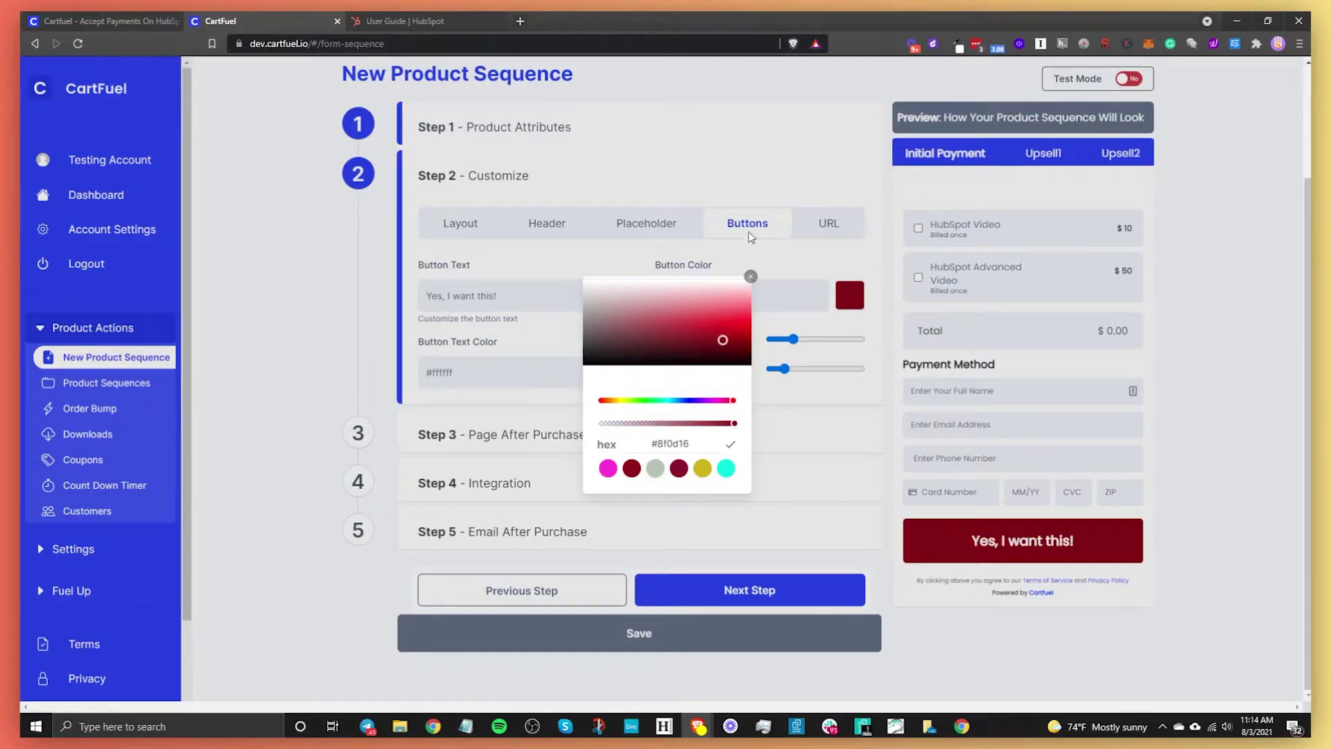
pyautogui.click(763, 250)
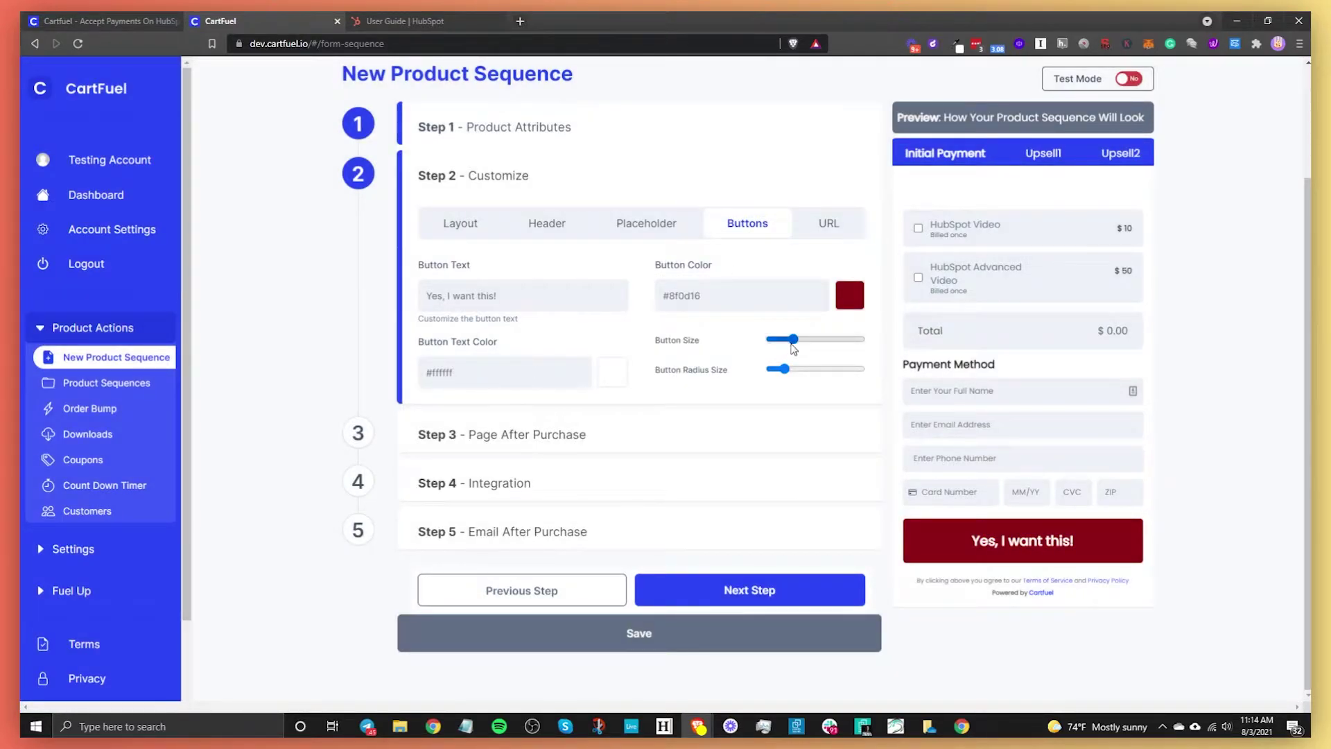
pyautogui.moveTo(792, 344); pyautogui.dragTo(839, 371)
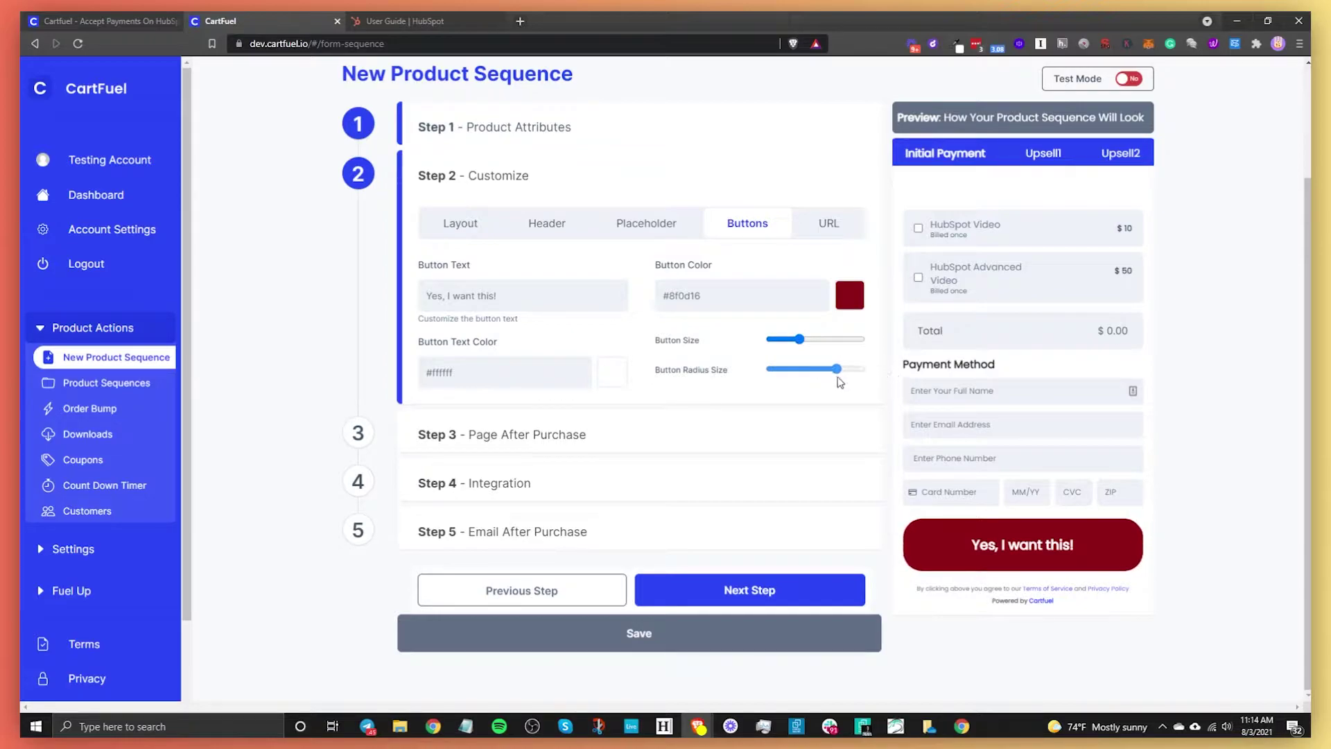
pyautogui.click(807, 236)
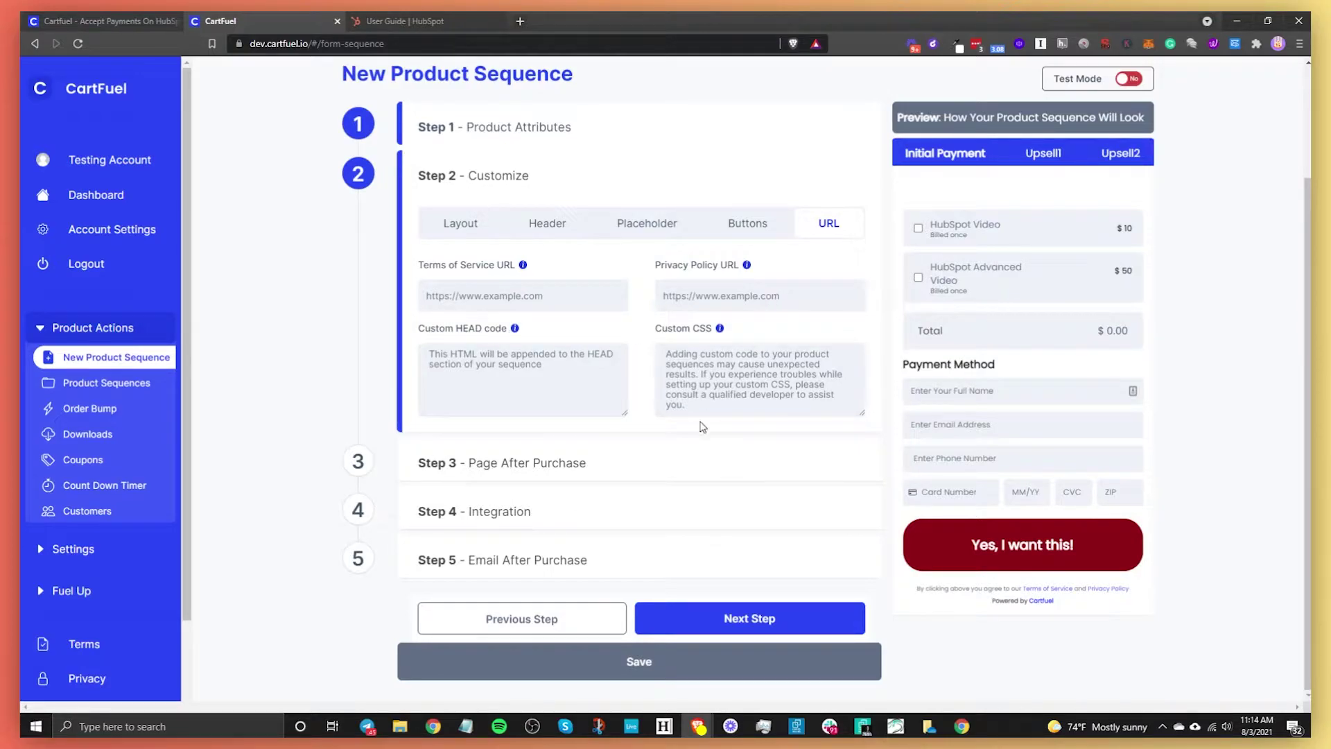
# - Advance the product sequence to Step 3, Page After Purchase
pyautogui.click(739, 620)
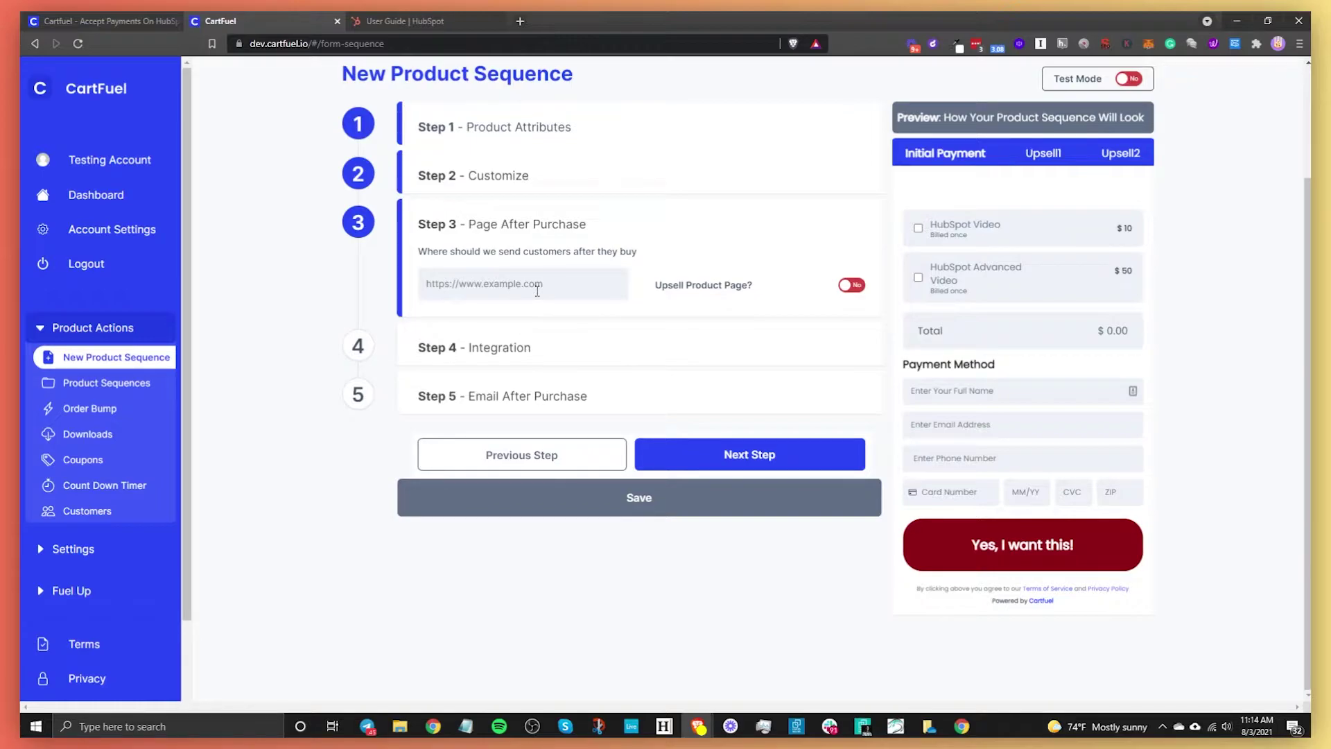
# - Set Upsell Product Page? to Yes to reveal the upsell name, description, price and billing fields
pyautogui.click(853, 285)
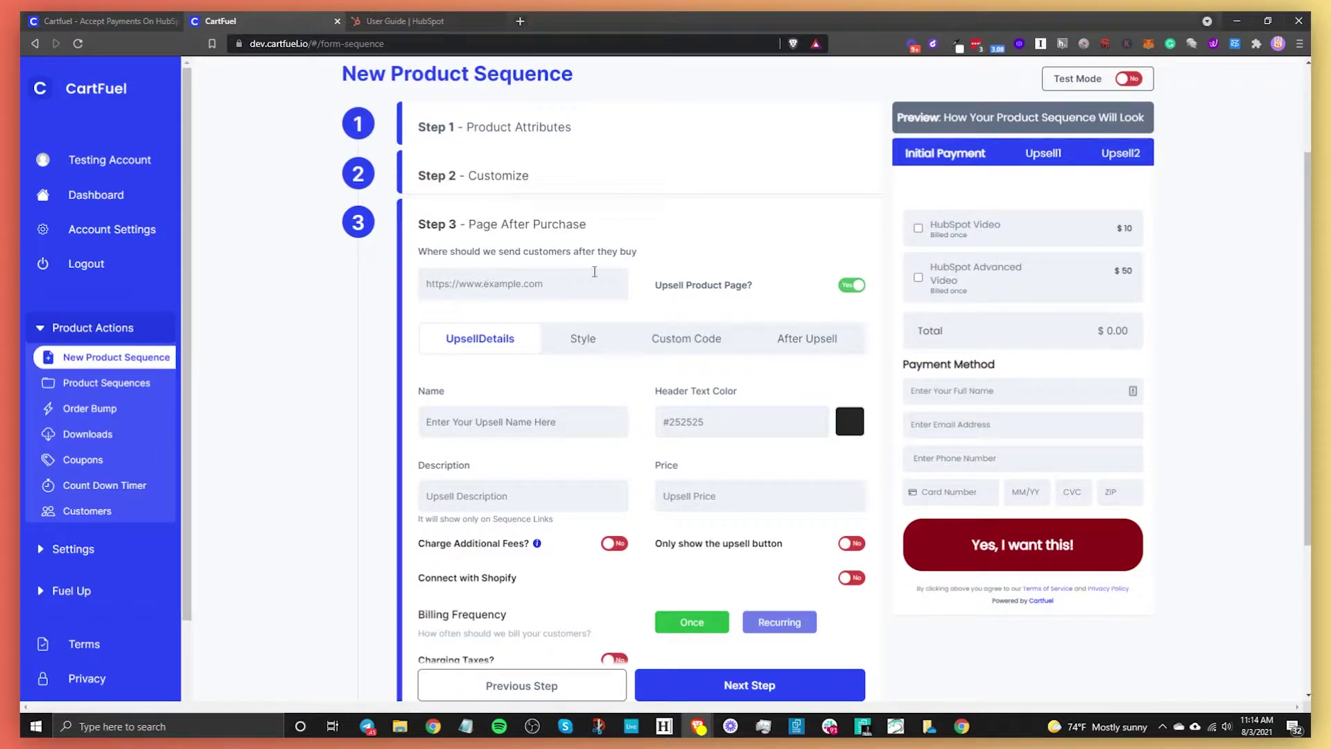
pyautogui.click(851, 286)
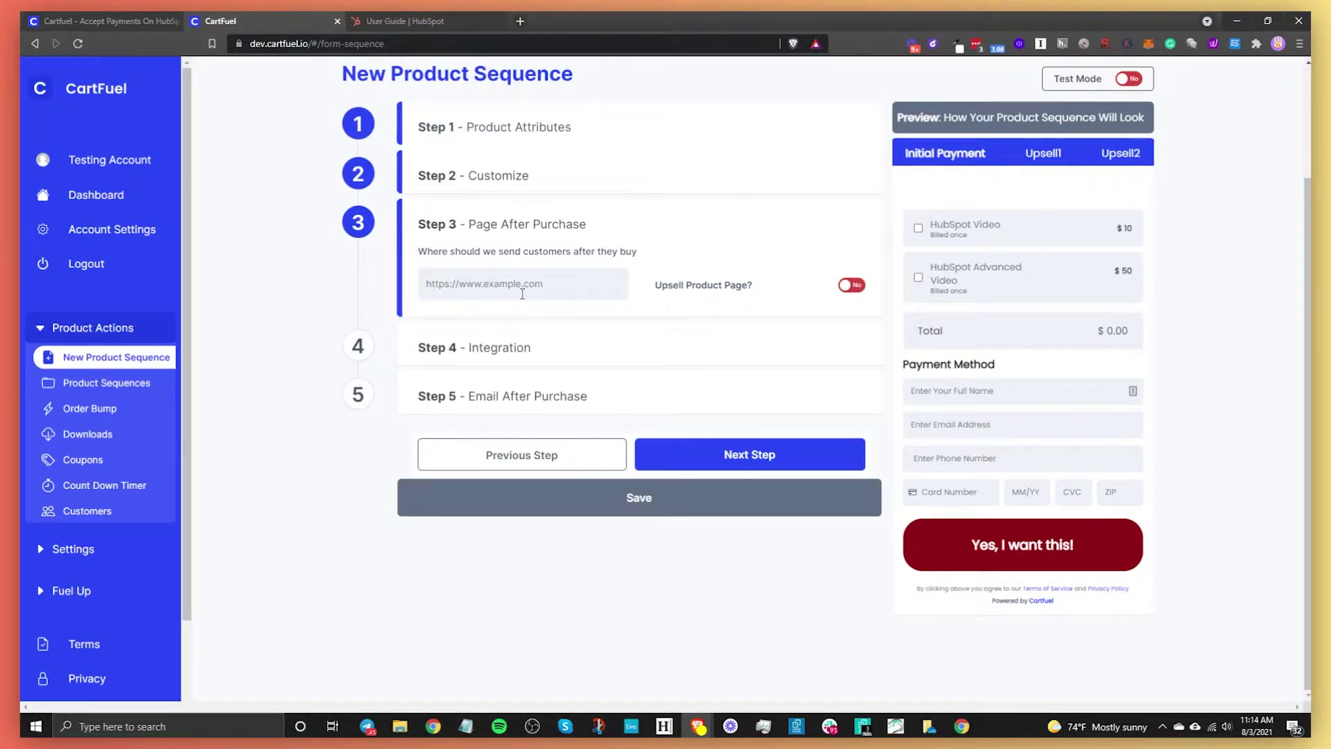
pyautogui.click(847, 285)
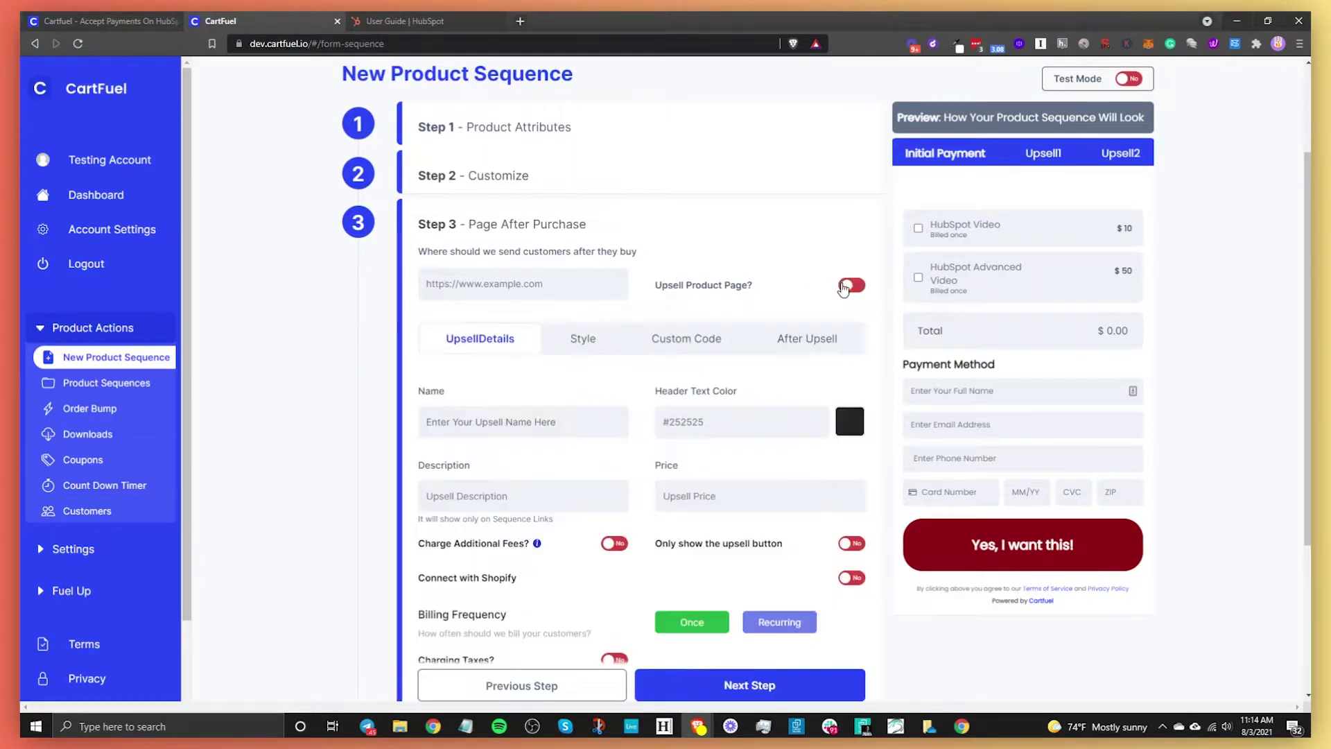
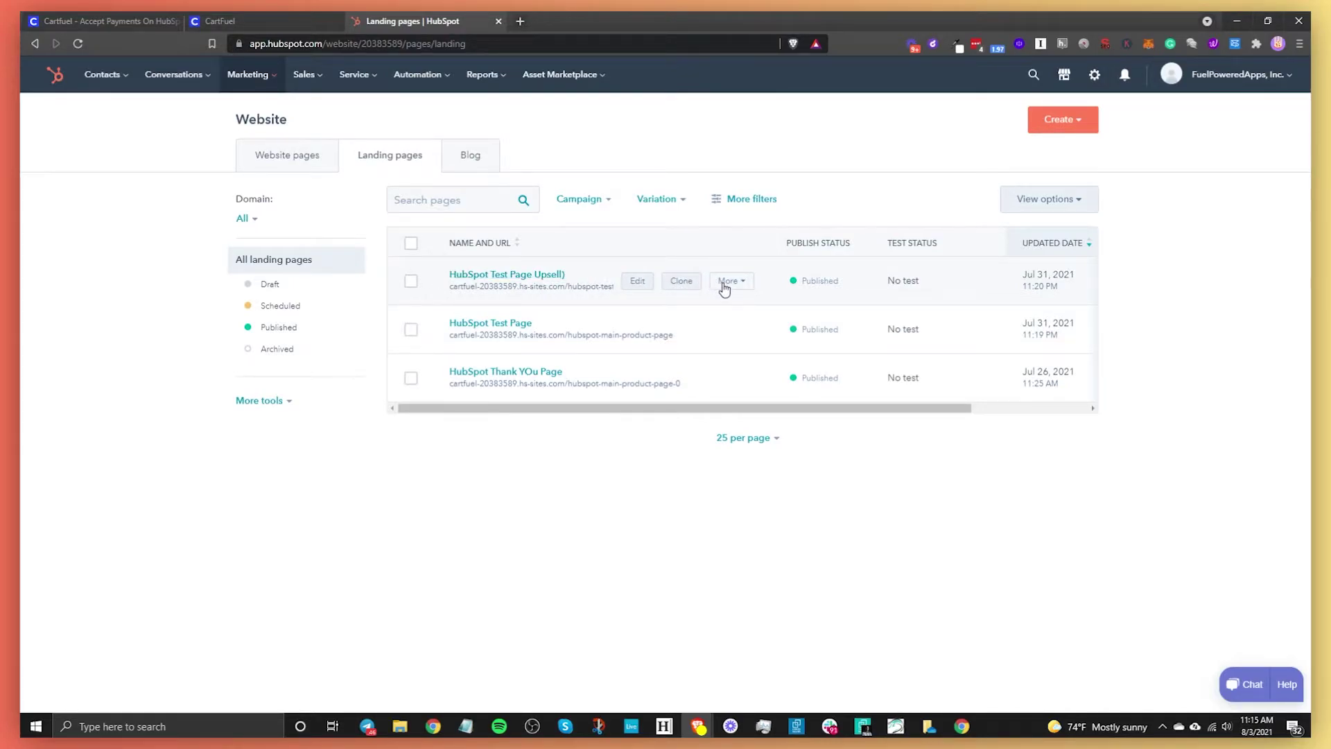
# - View the HubSpot upsell test page live in a new tab and select its URL
pyautogui.click(724, 282)
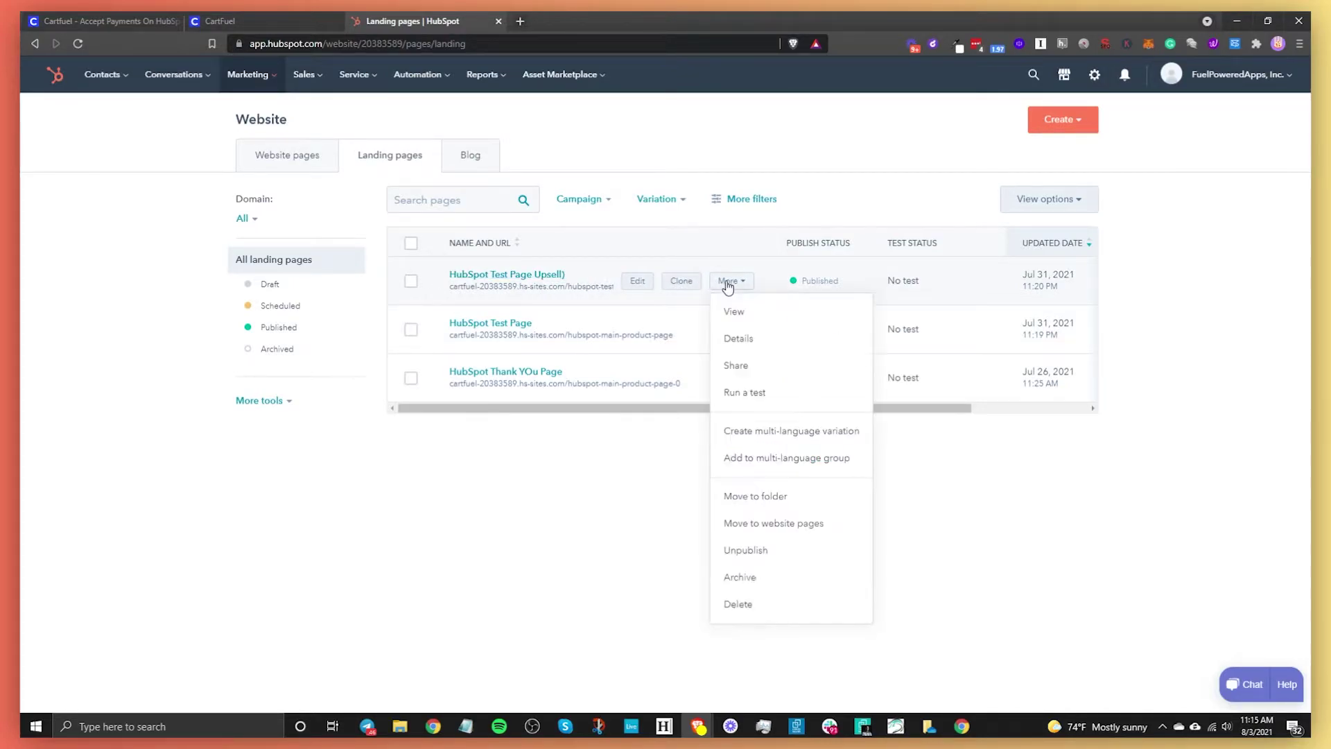
pyautogui.click(751, 315)
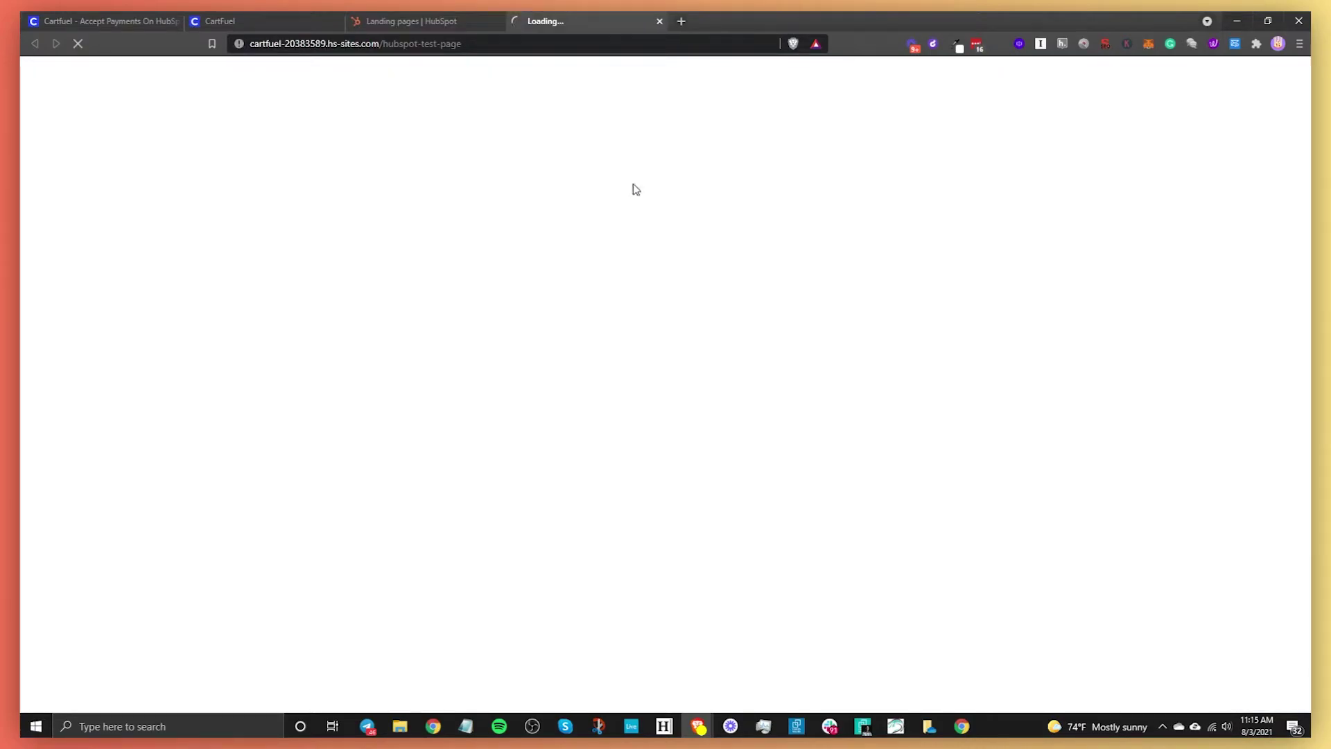
pyautogui.click(509, 46)
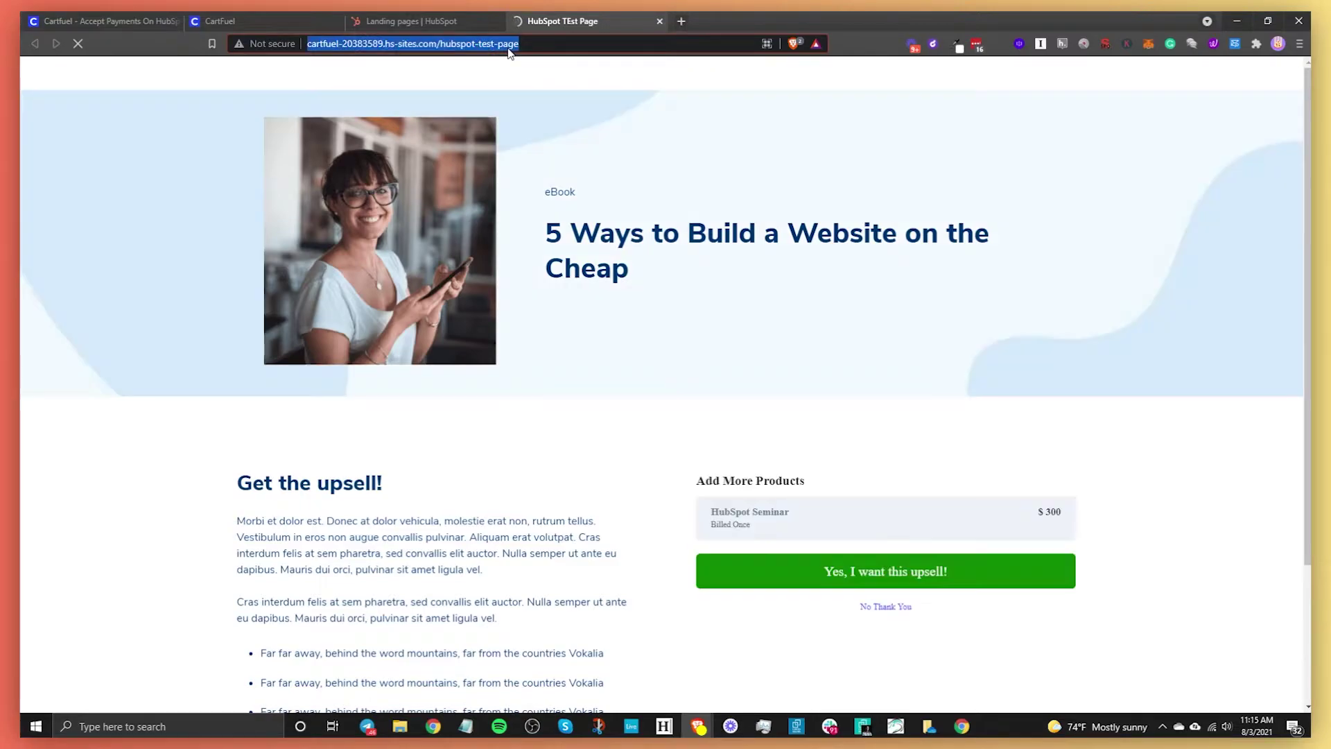
# - Paste the HubSpot test page URL into CartFuel's after-purchase redirect field
pyautogui.click(416, 21)
pyautogui.click(226, 19)
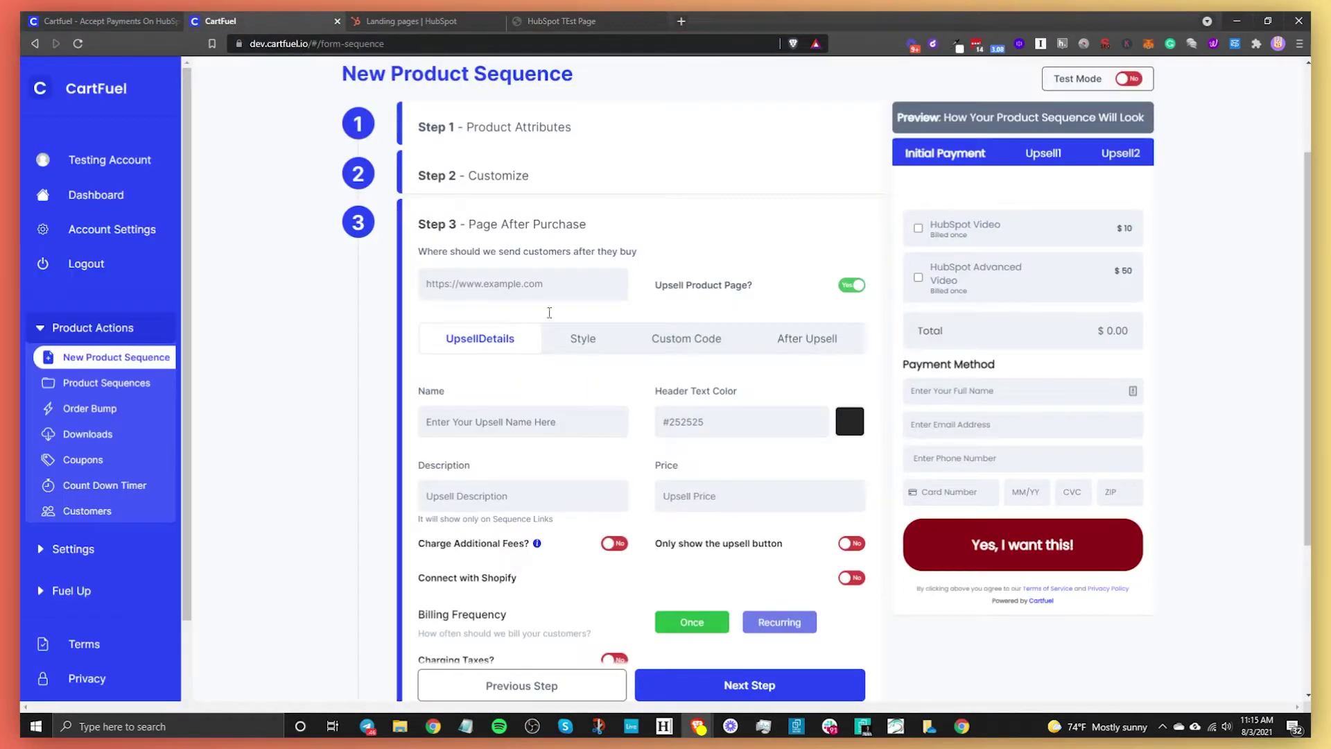
pyautogui.click(500, 289)
pyautogui.hotkey('ctrl', 'v')
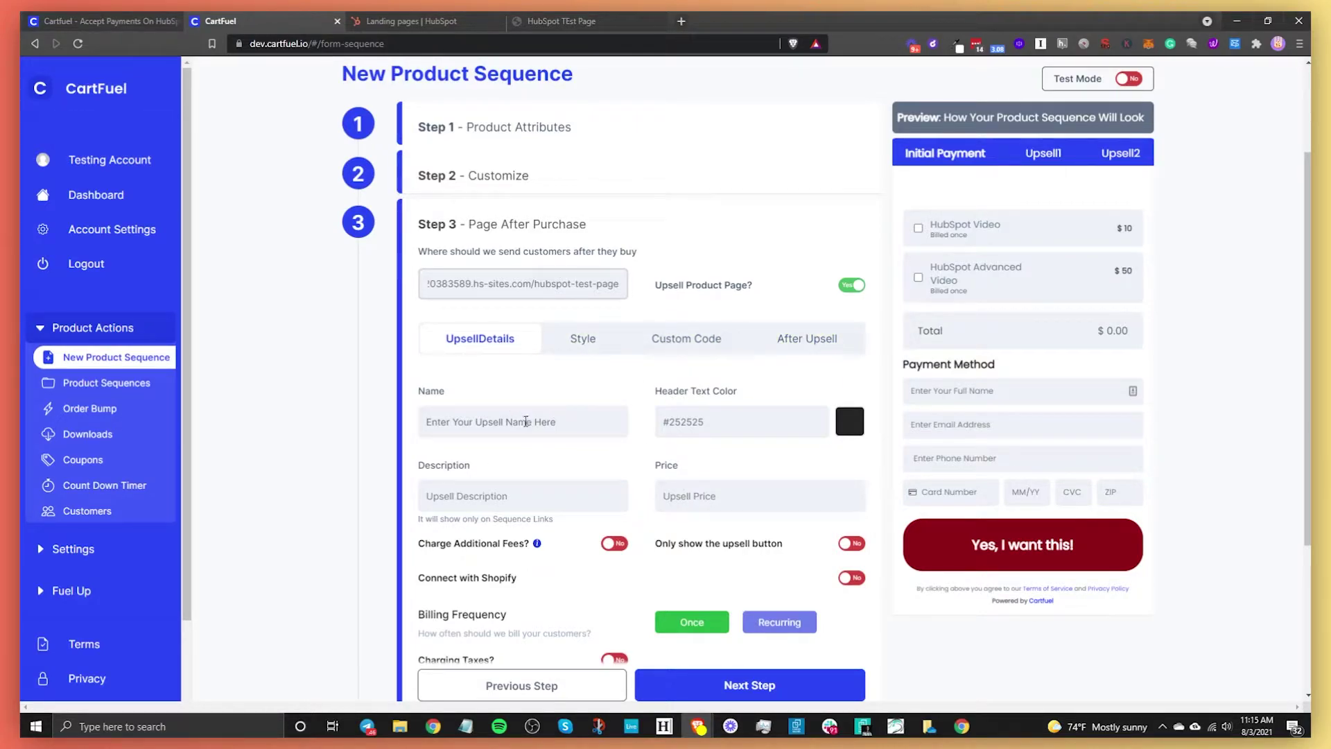
# - Name the upsell 'HubSpot Training Series' and set its price to 100
pyautogui.click(565, 424)
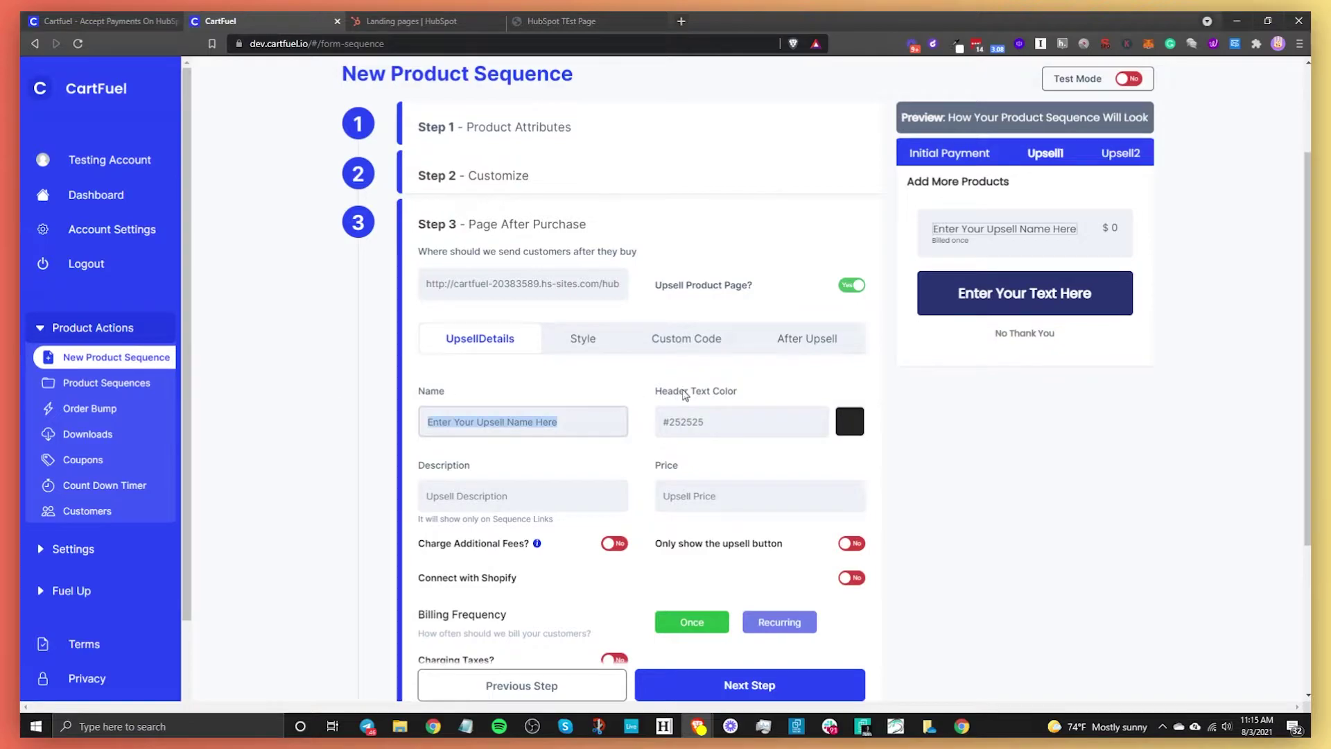
pyautogui.write('Hu')
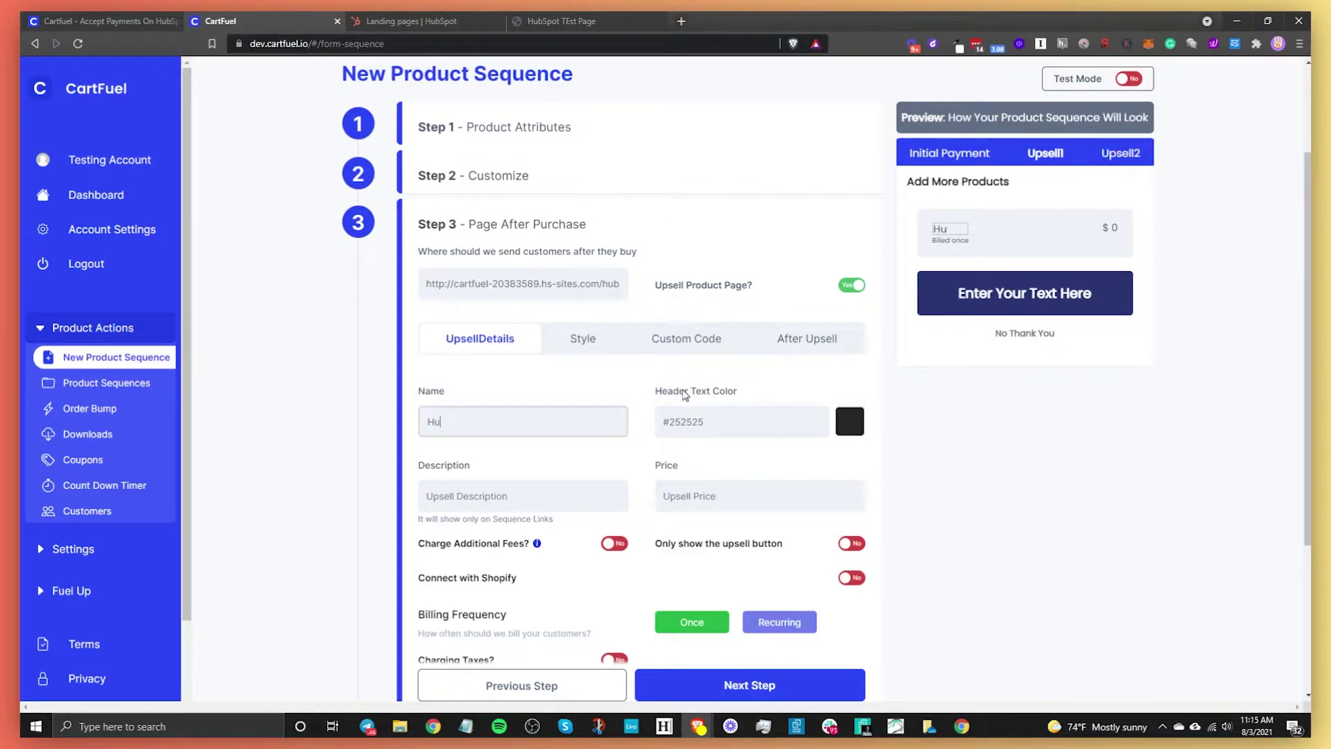
pyautogui.write('bSpot Training Series')
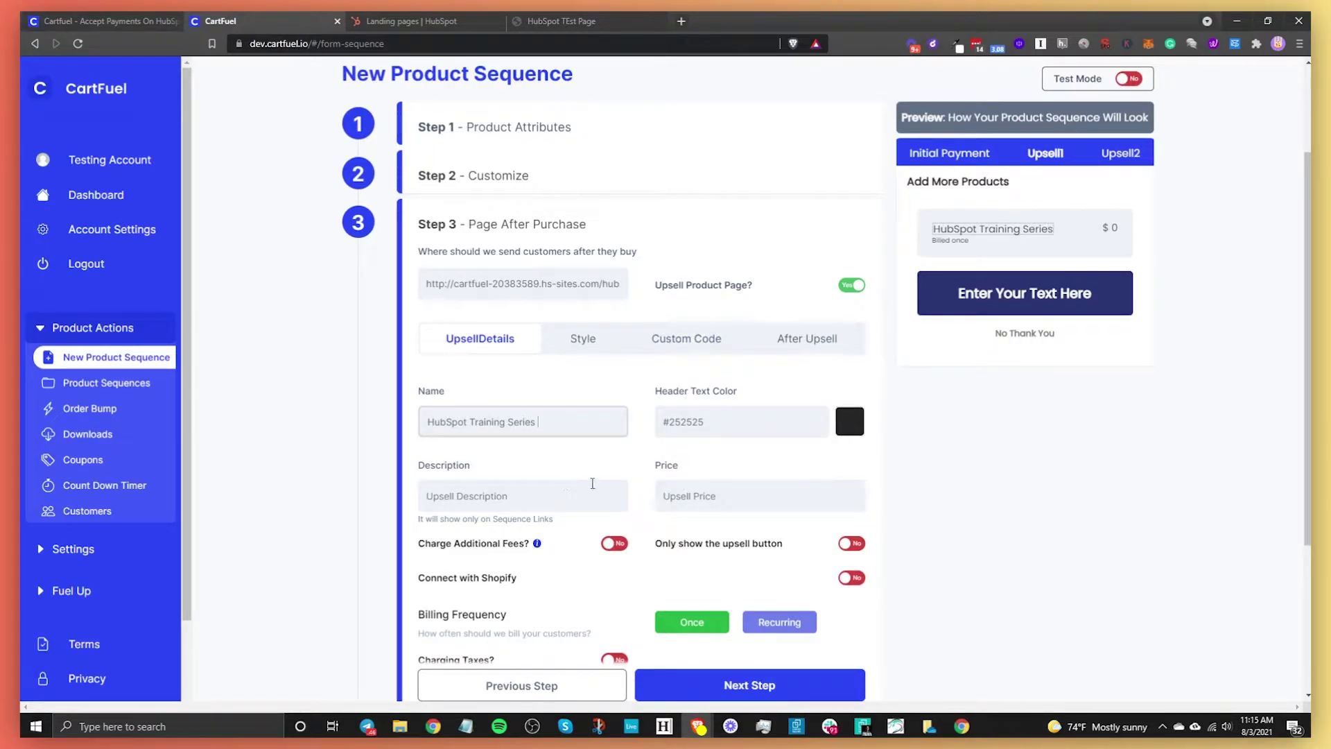
pyautogui.click(730, 497)
pyautogui.write('100')
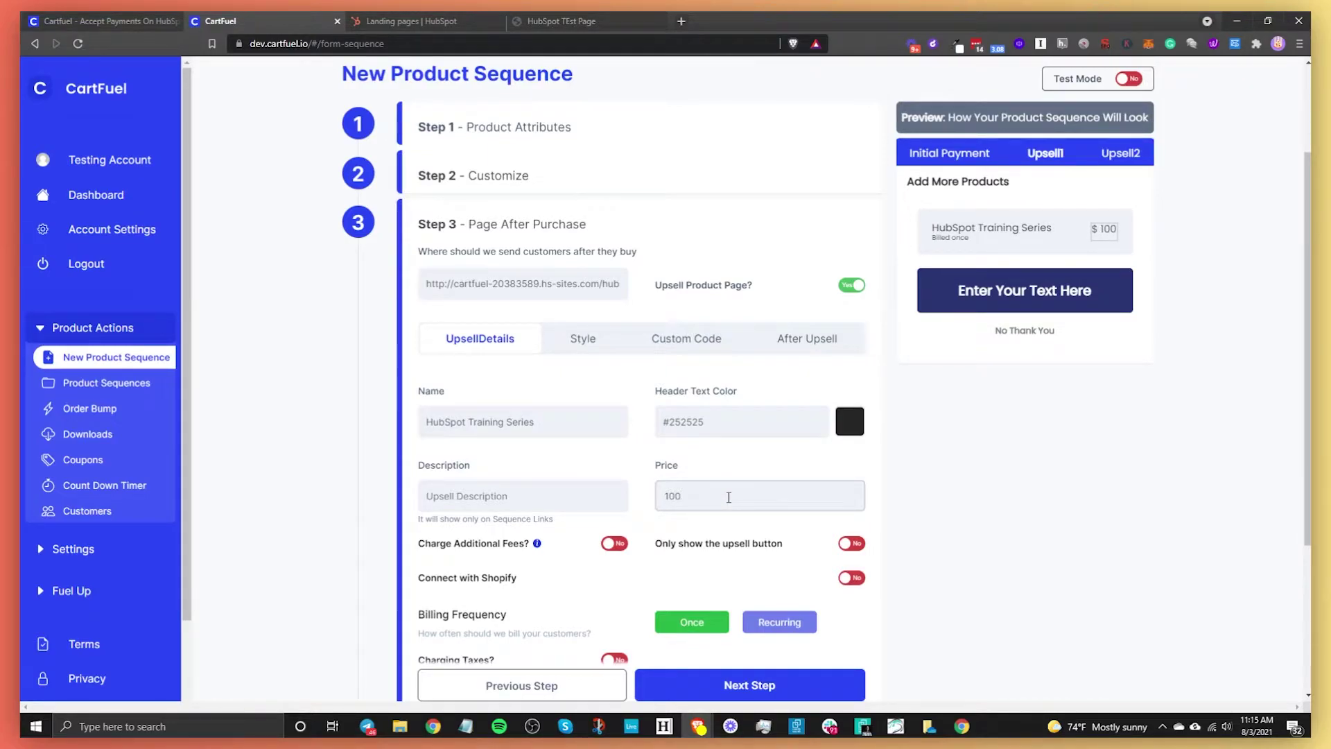
pyautogui.scroll(-2, 656, 514)
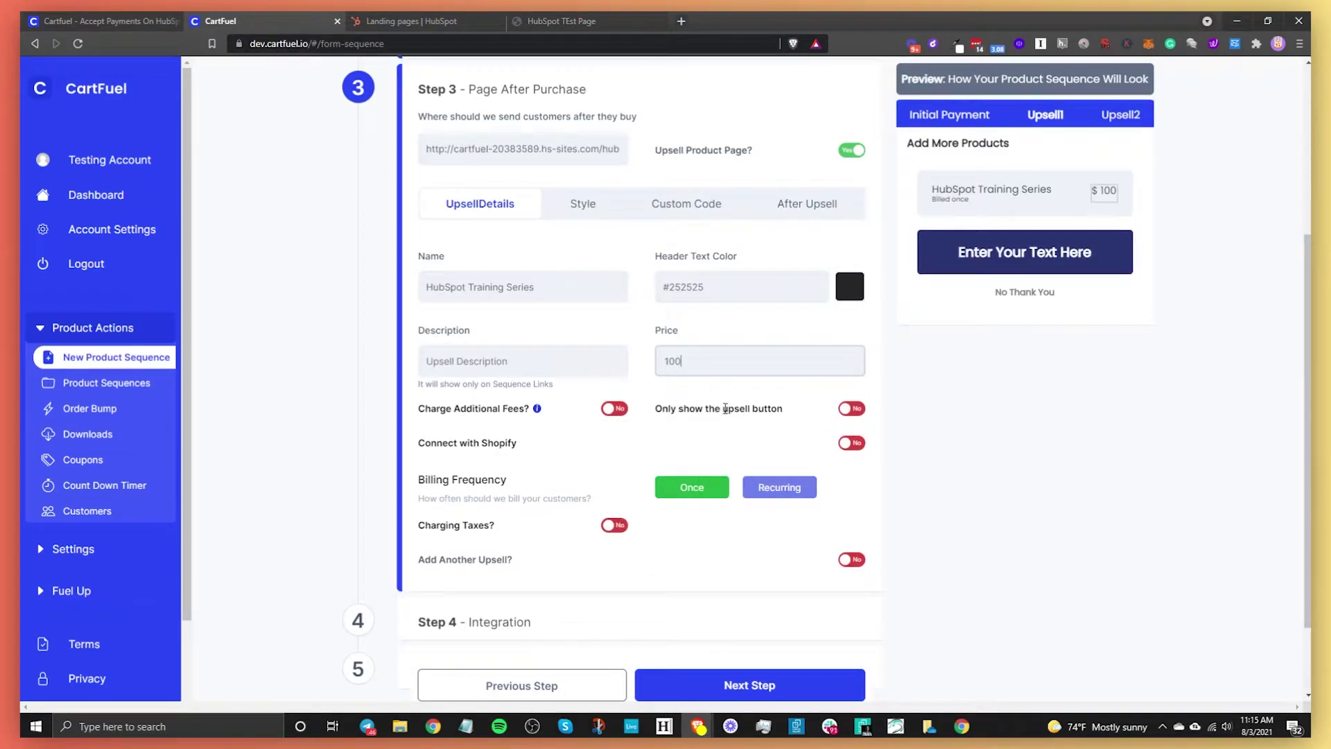
pyautogui.click(860, 410)
pyautogui.click(860, 410)
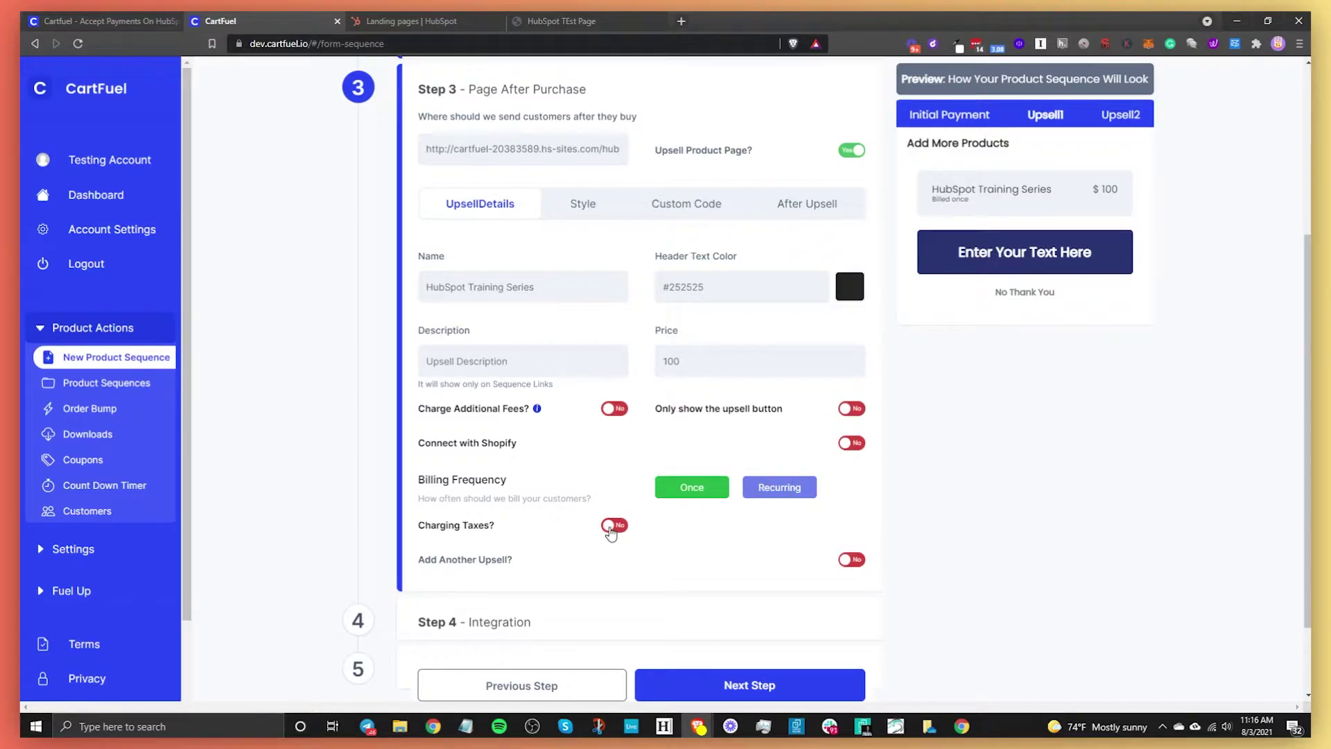
pyautogui.scroll(4, 585, 176)
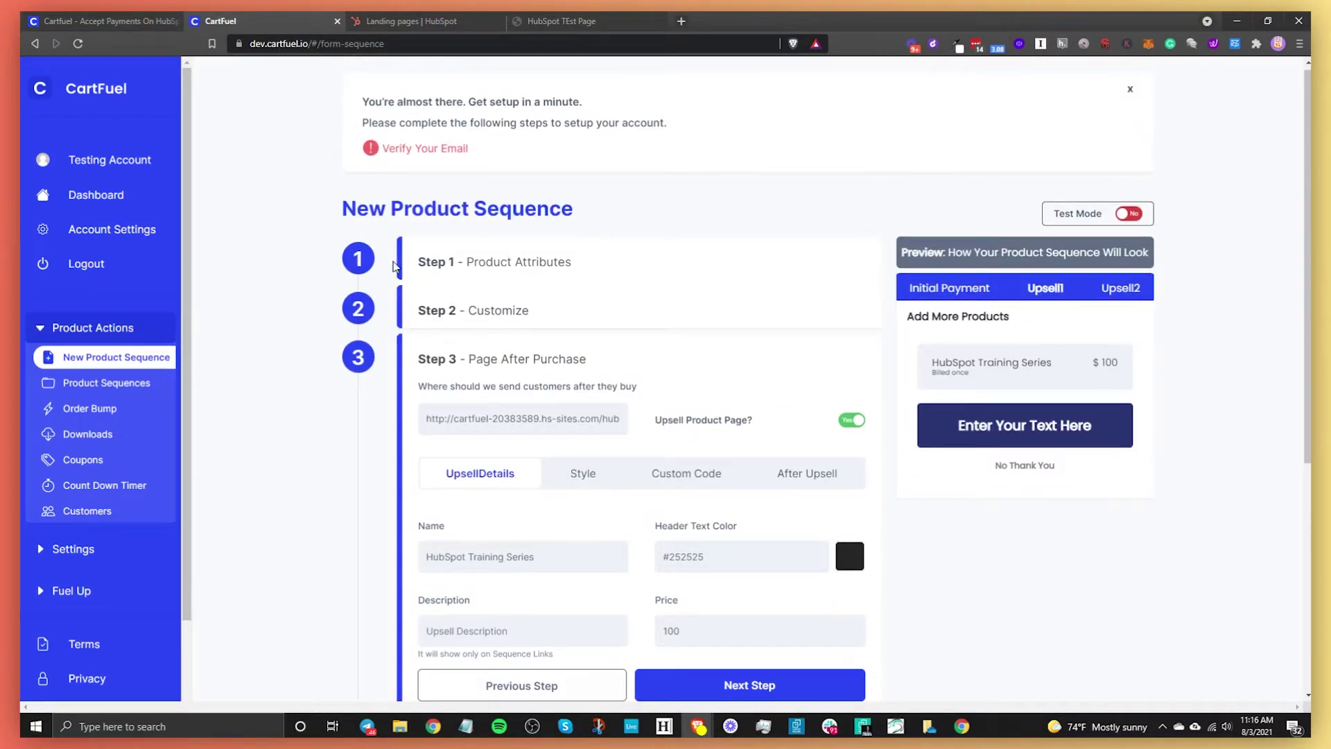
pyautogui.scroll(-4, 400, 270)
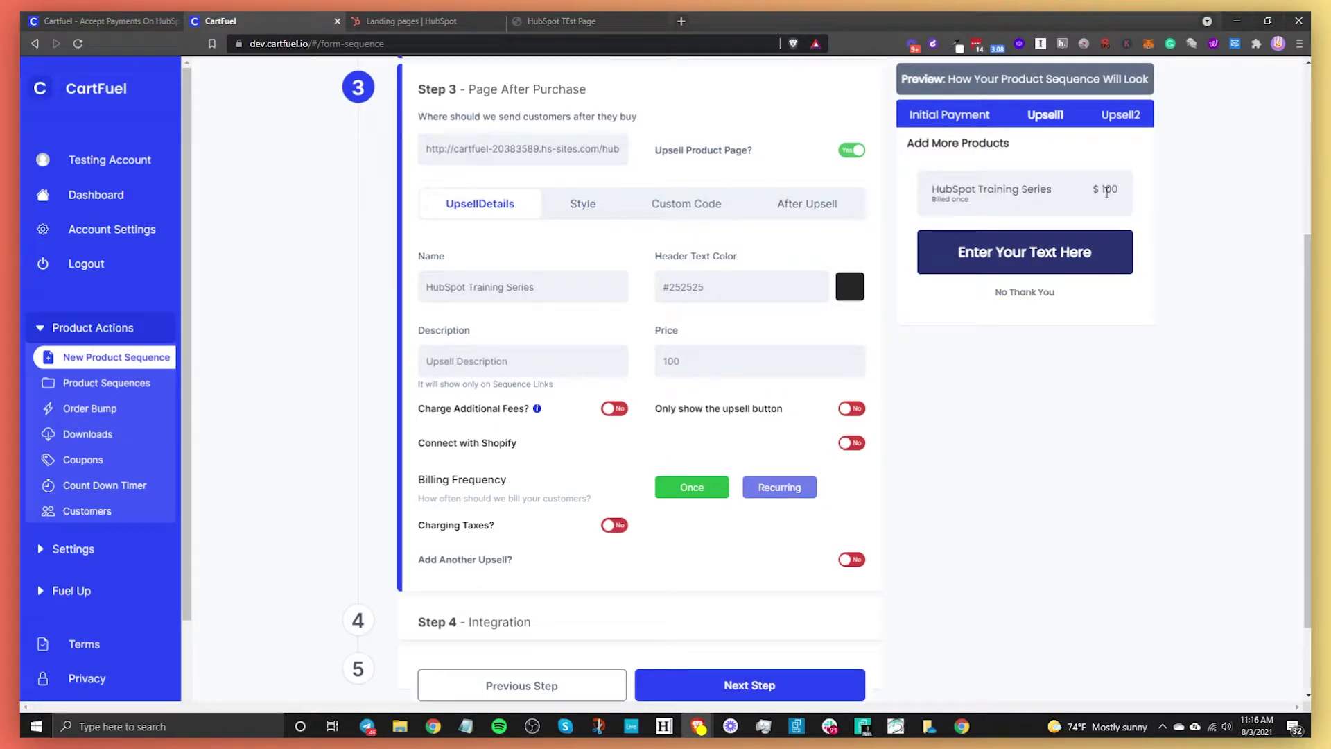
pyautogui.click(967, 122)
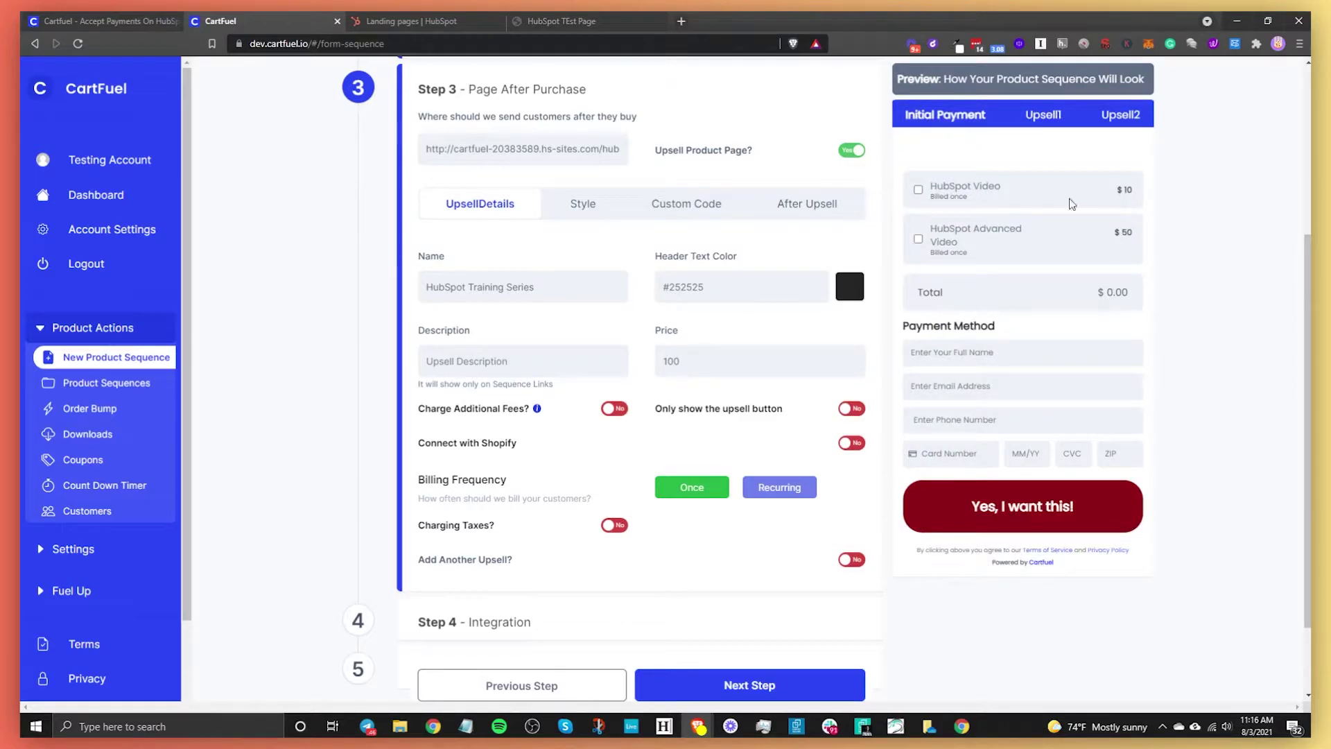
pyautogui.click(1041, 116)
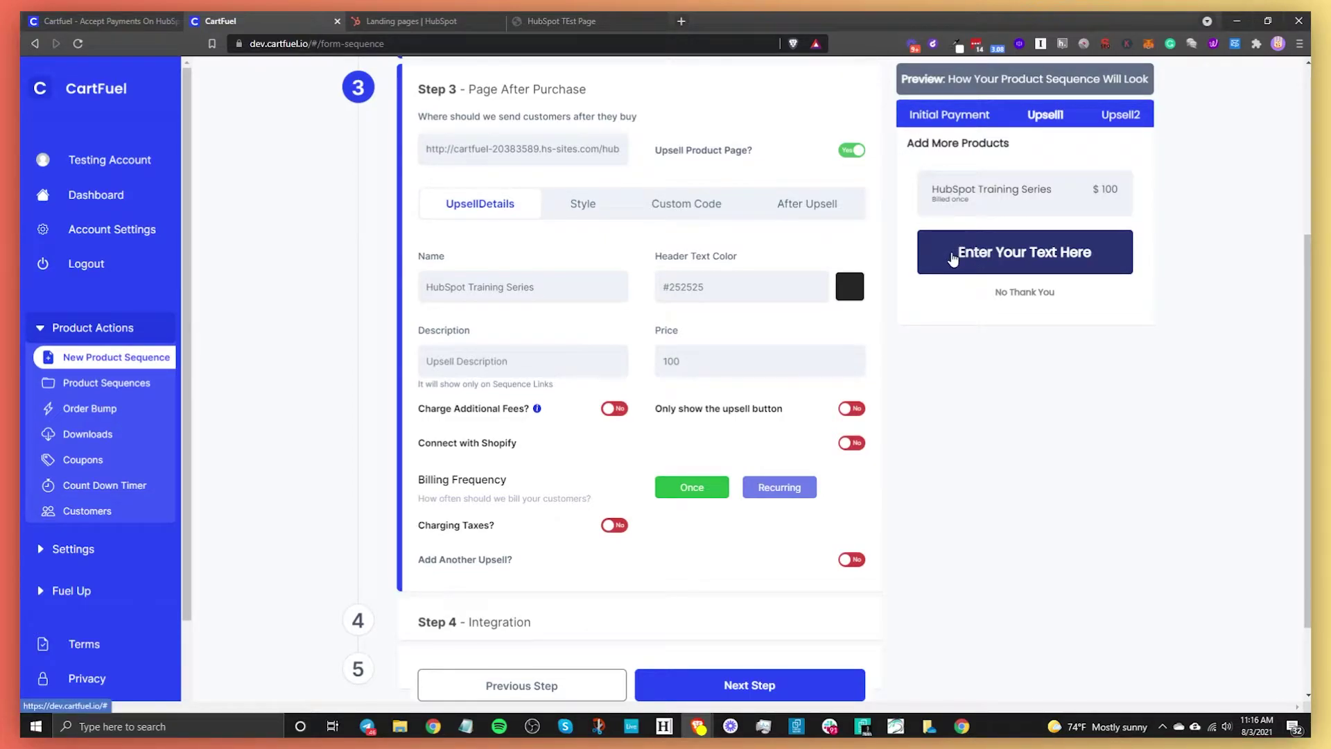
# - Show the upsell Style settings and the Upsell Button Color swatch, currently #2a3472
pyautogui.click(598, 218)
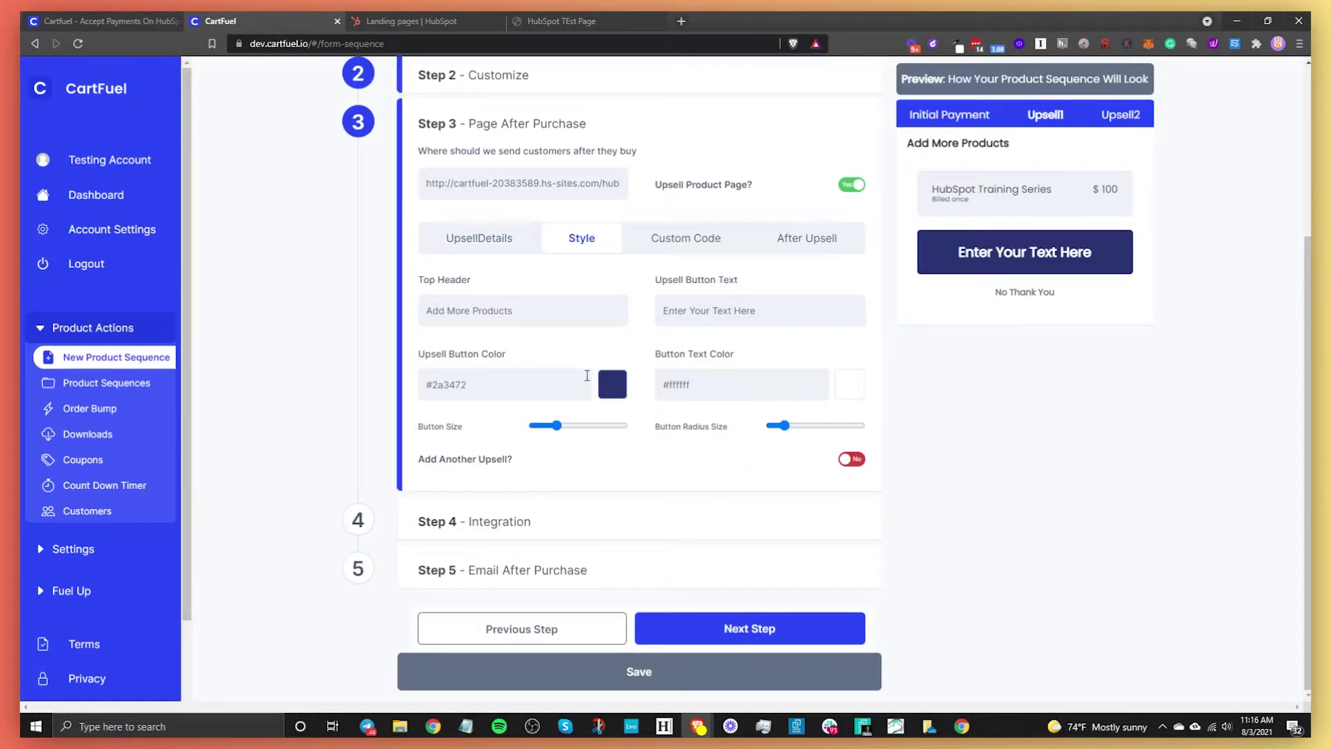
pyautogui.click(612, 384)
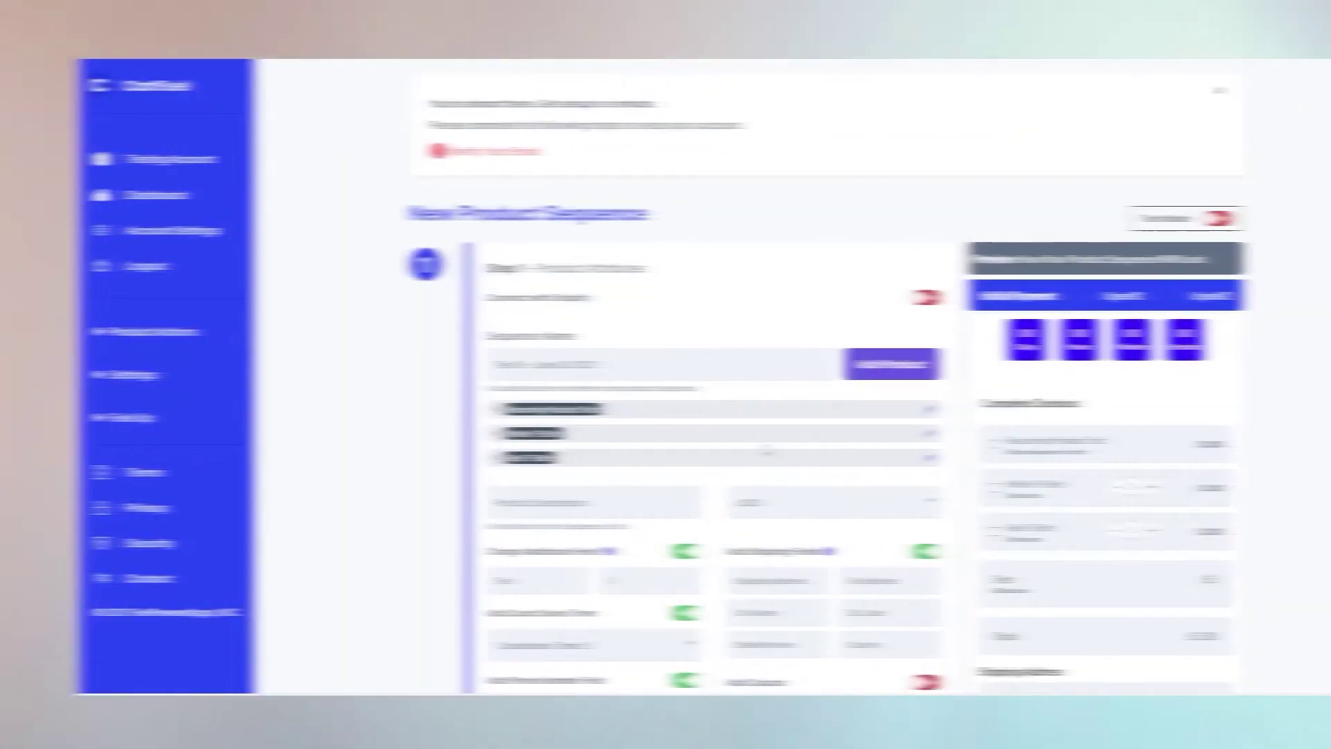
# - Accept the $12 Black T-Shirt offer on the Add More Products upsell page
pyautogui.scroll(-1, 634, 326)
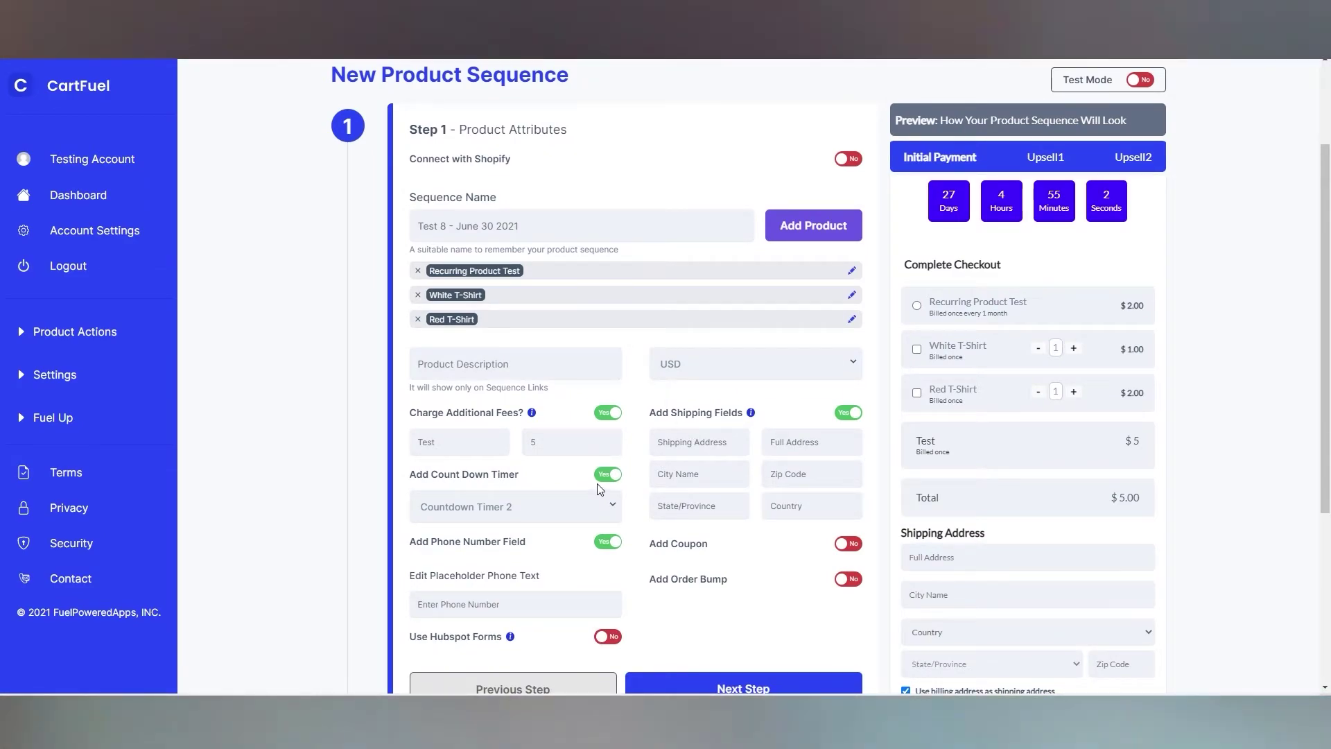
pyautogui.scroll(-2, 1019, 297)
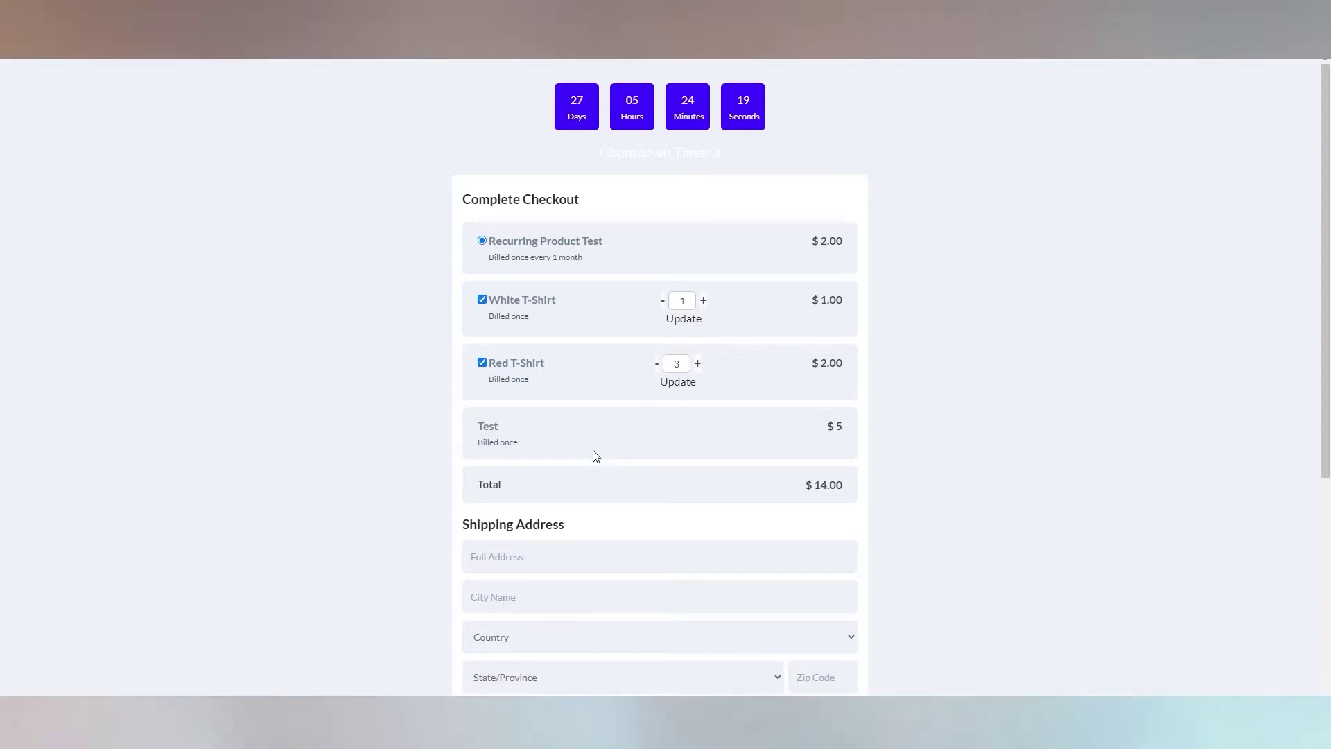
pyautogui.scroll(-4, 595, 453)
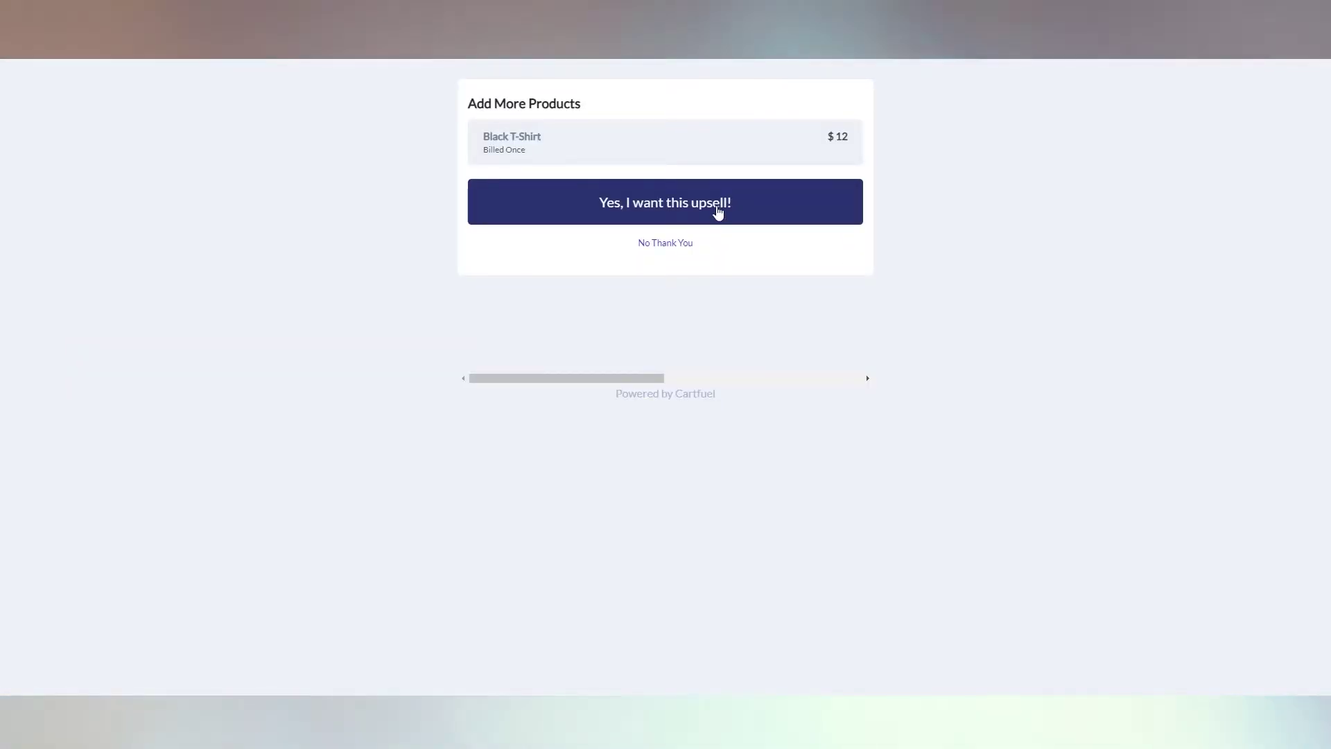
pyautogui.click(718, 212)
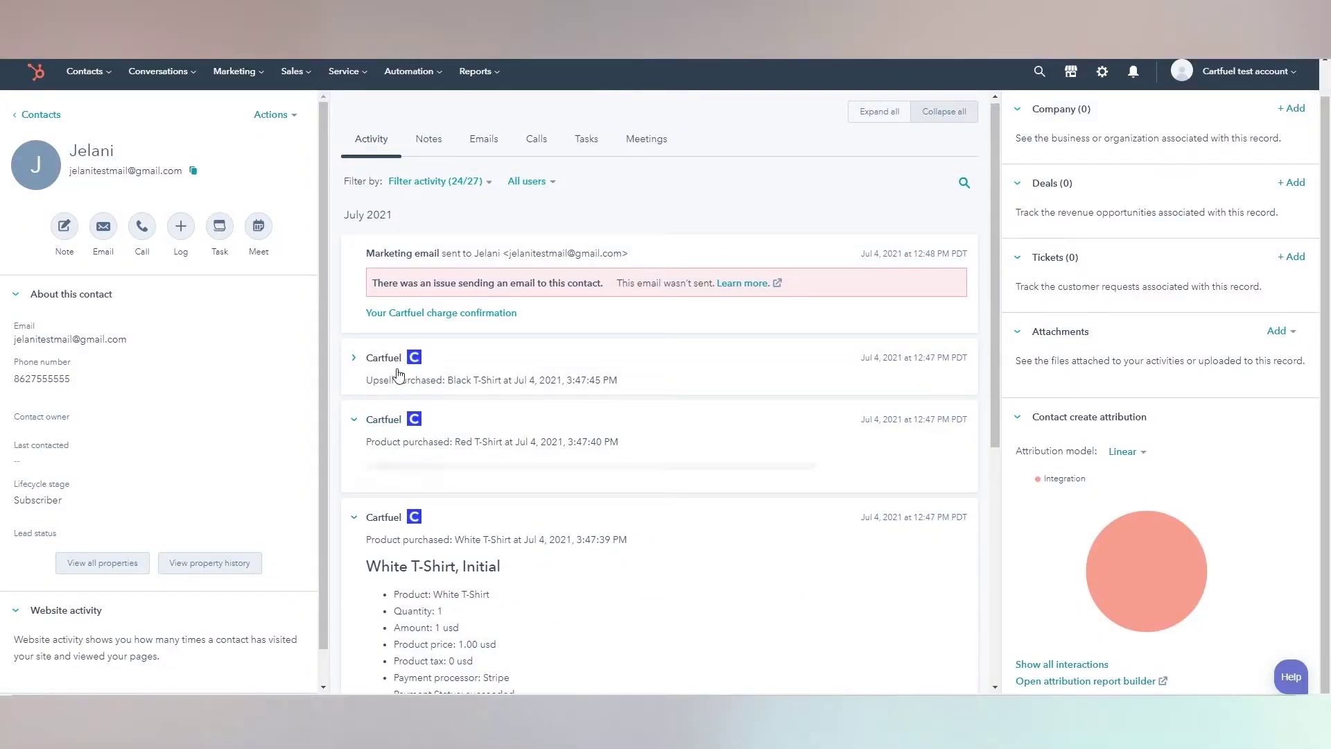
# - Expand the Black T-Shirt upsell entry and review the Red and White T-Shirt purchase records
pyautogui.click(396, 362)
pyautogui.scroll(-5, 596, 483)
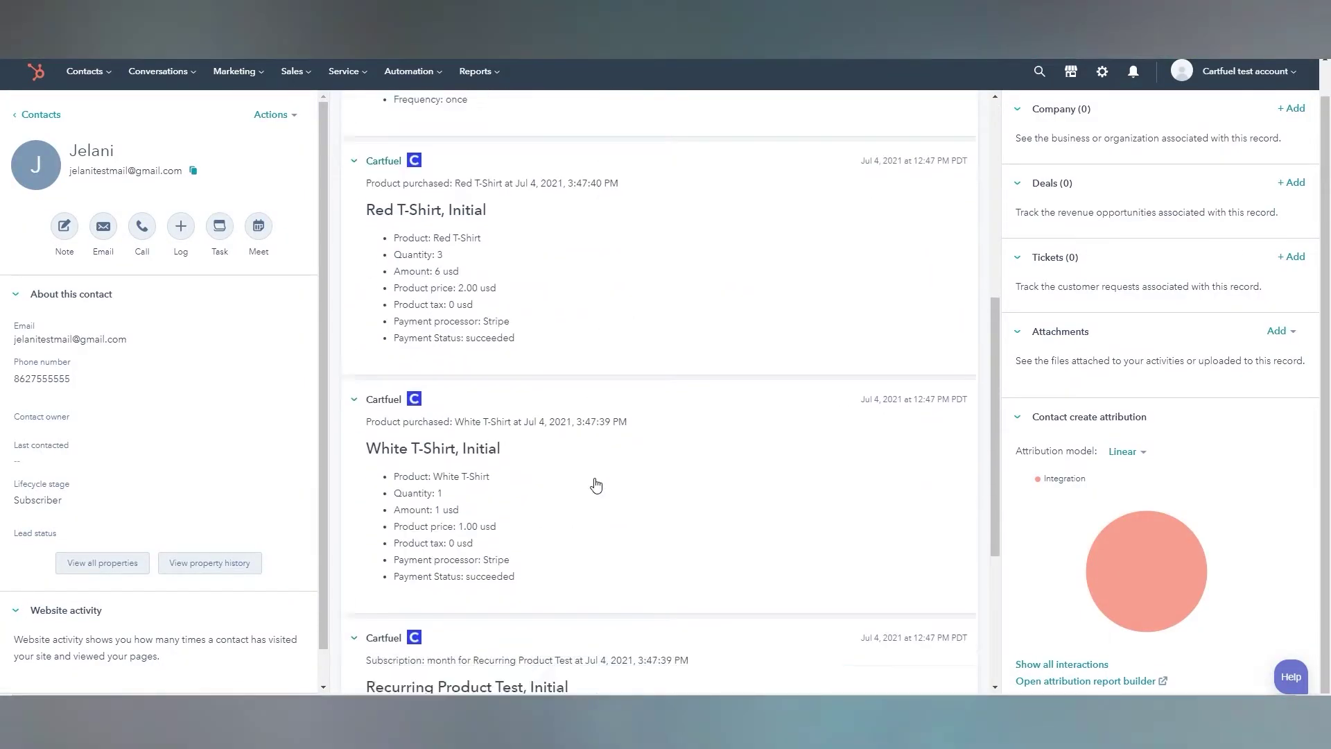
pyautogui.scroll(-2, 596, 483)
pyautogui.scroll(-3, 454, 461)
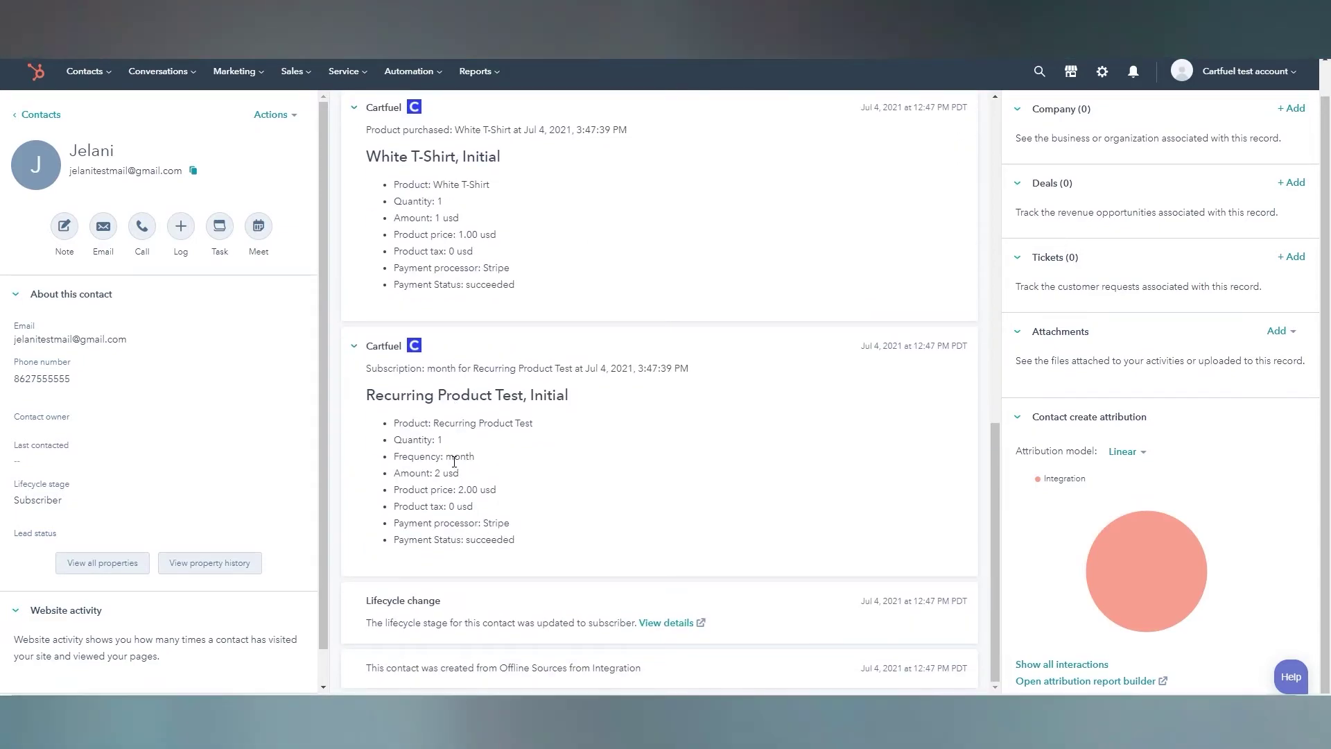
pyautogui.scroll(6, 454, 461)
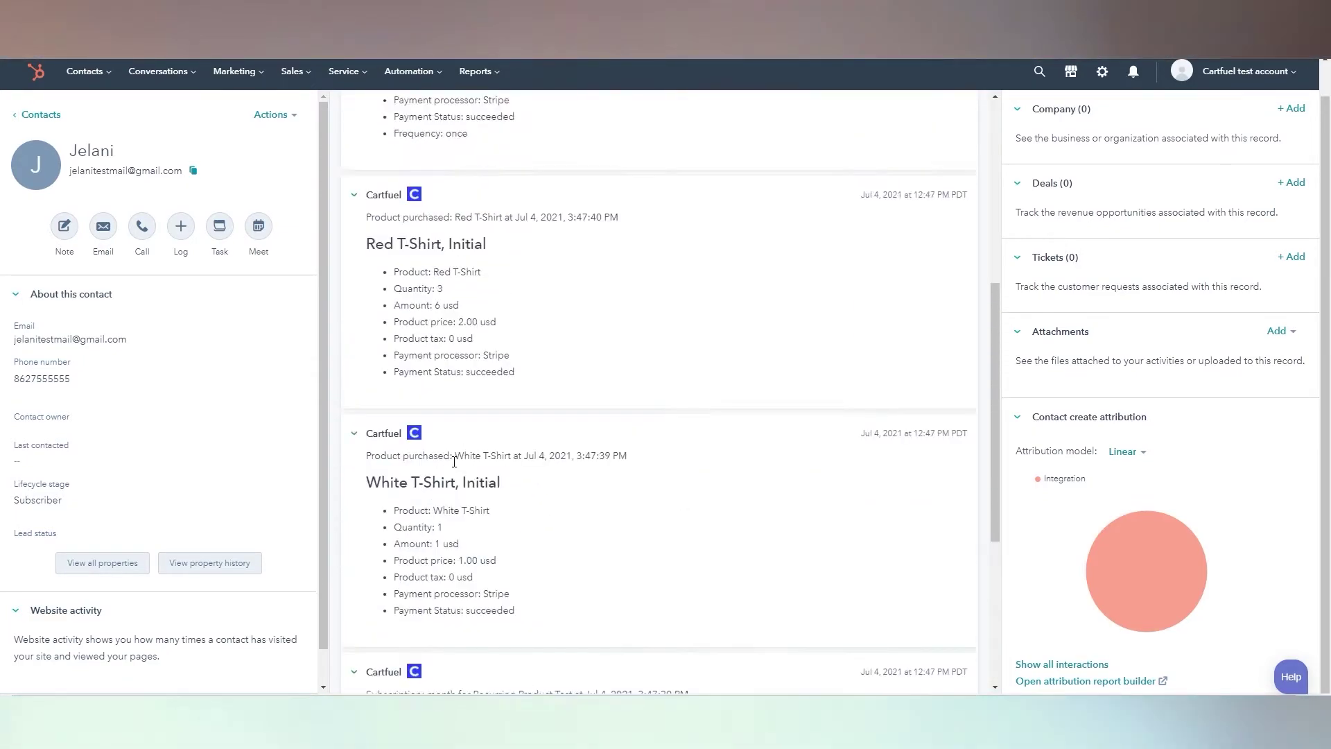
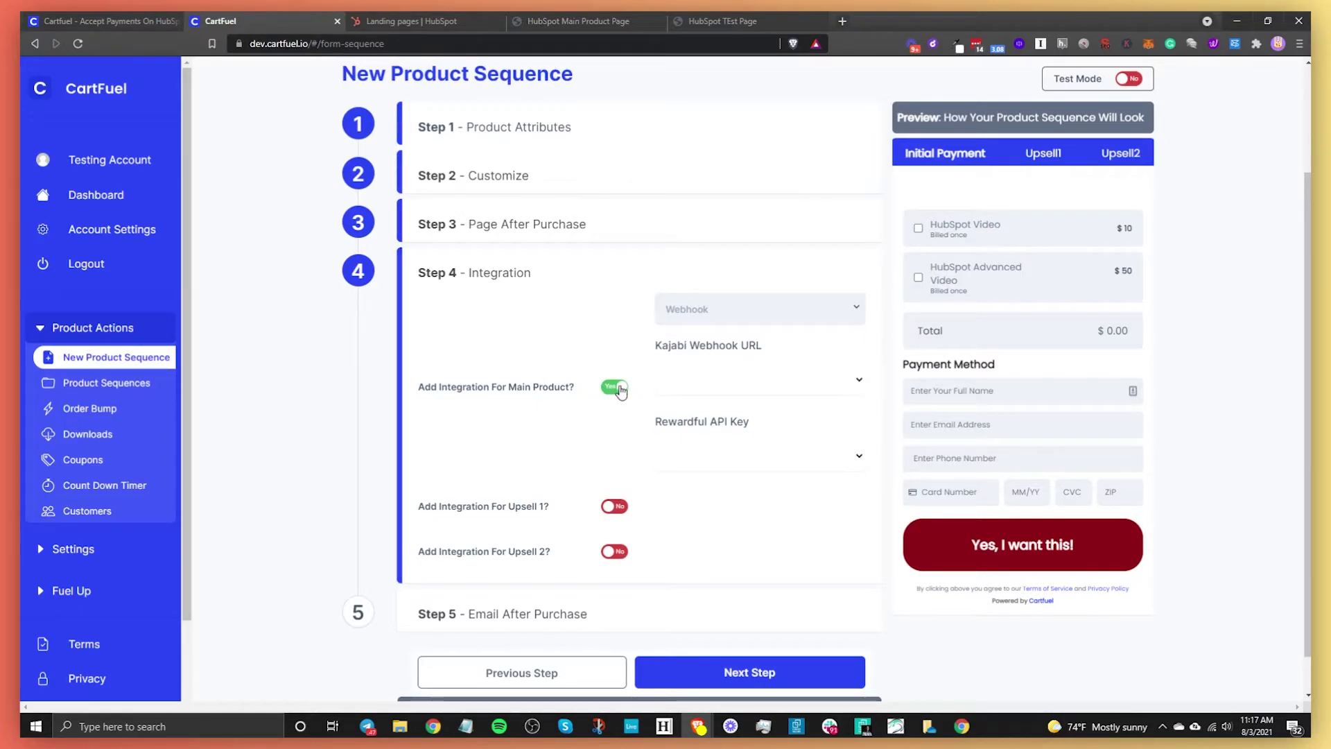
# - Turn main-product integration off, leave post-purchase emails off, and save the product sequence
pyautogui.click(616, 387)
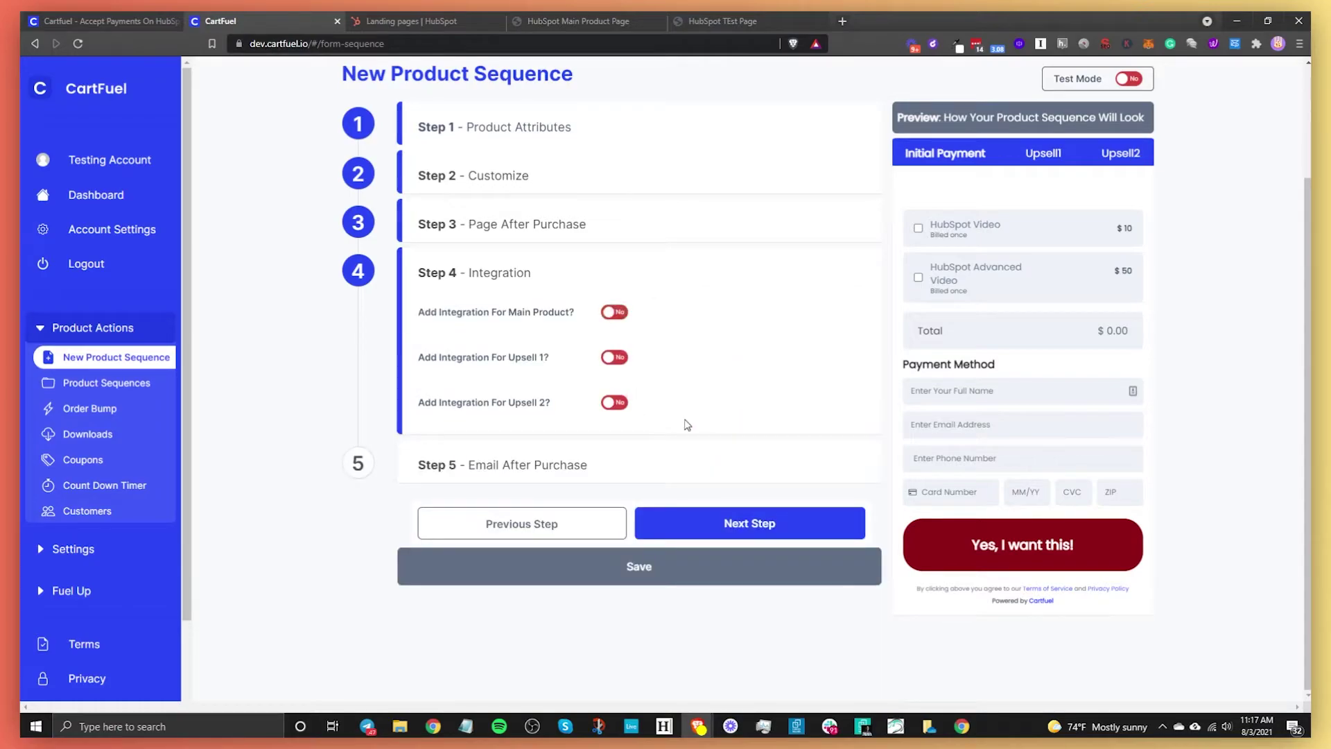
pyautogui.click(709, 515)
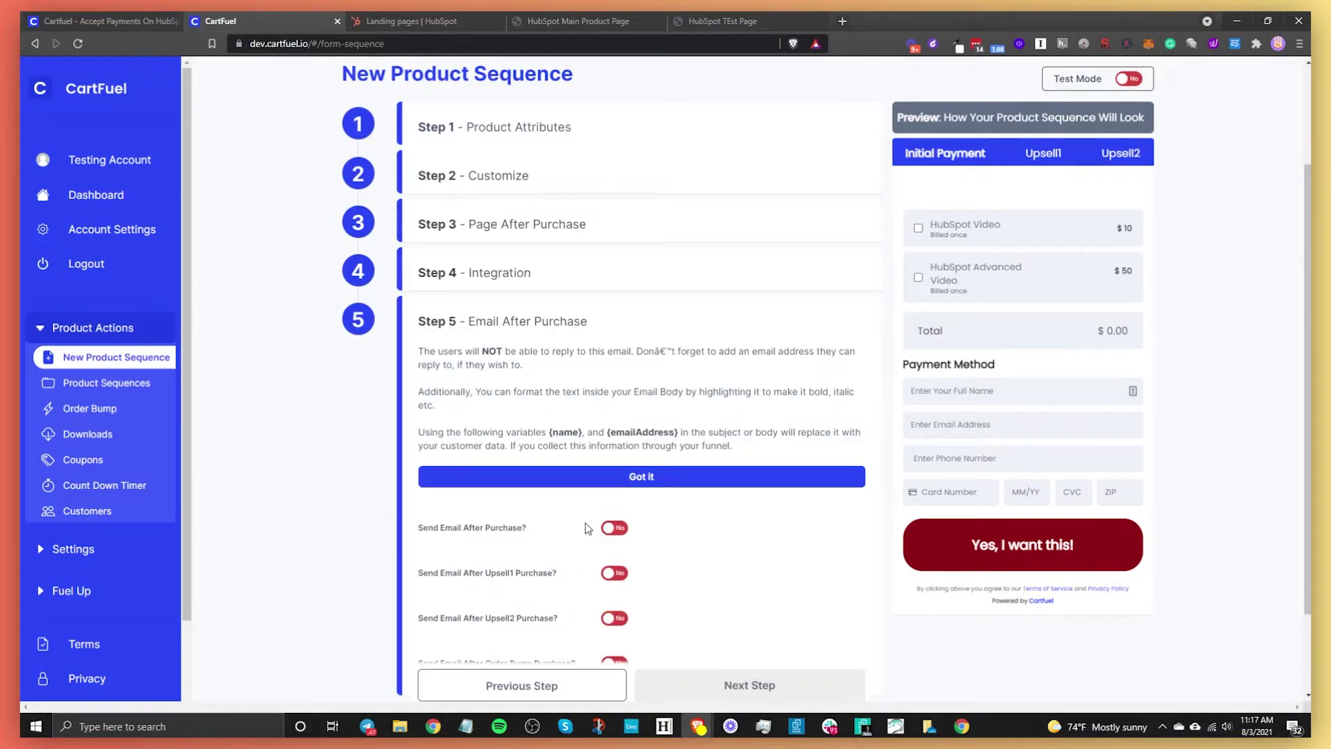
pyautogui.scroll(-2, 638, 598)
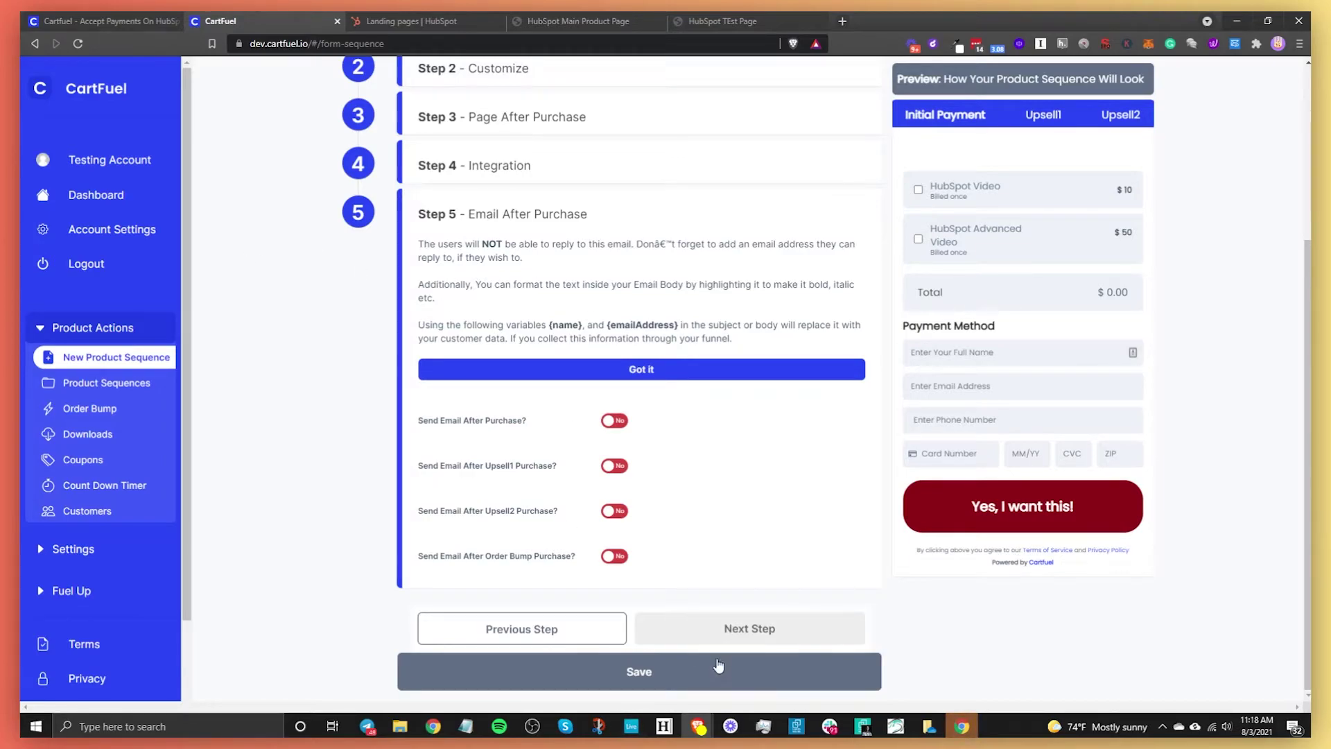
pyautogui.click(687, 667)
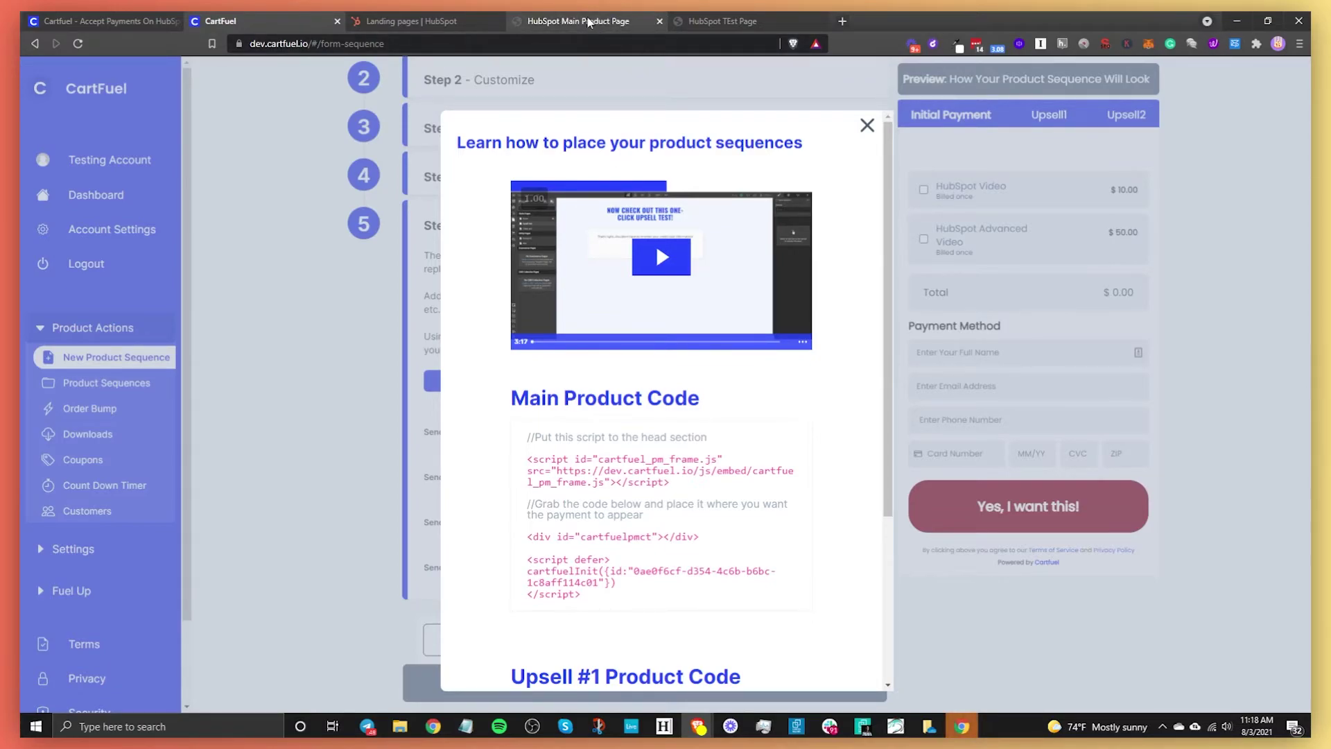
# - Copy the main product's head script and payment placeholder div, then go to the HubSpot Main Product Page
pyautogui.scroll(-3, 671, 531)
pyautogui.scroll(3, 652, 506)
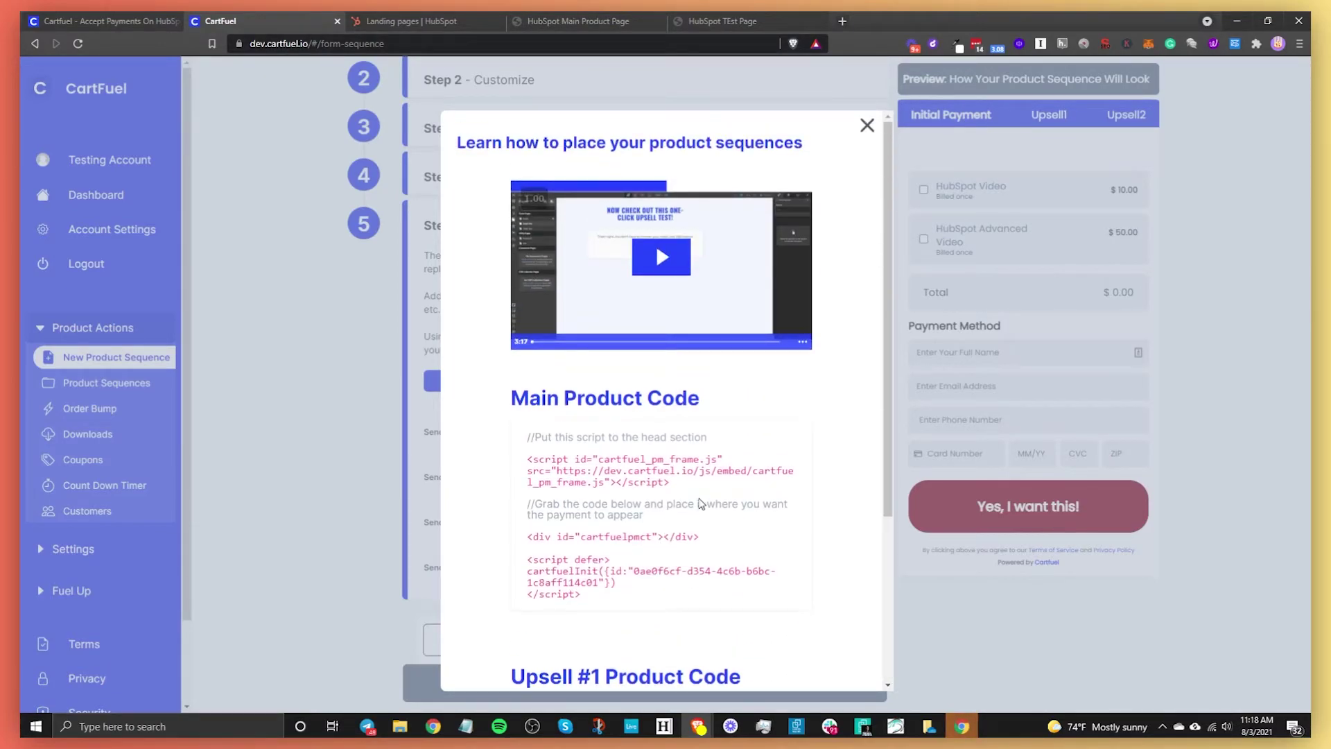
pyautogui.click(610, 477)
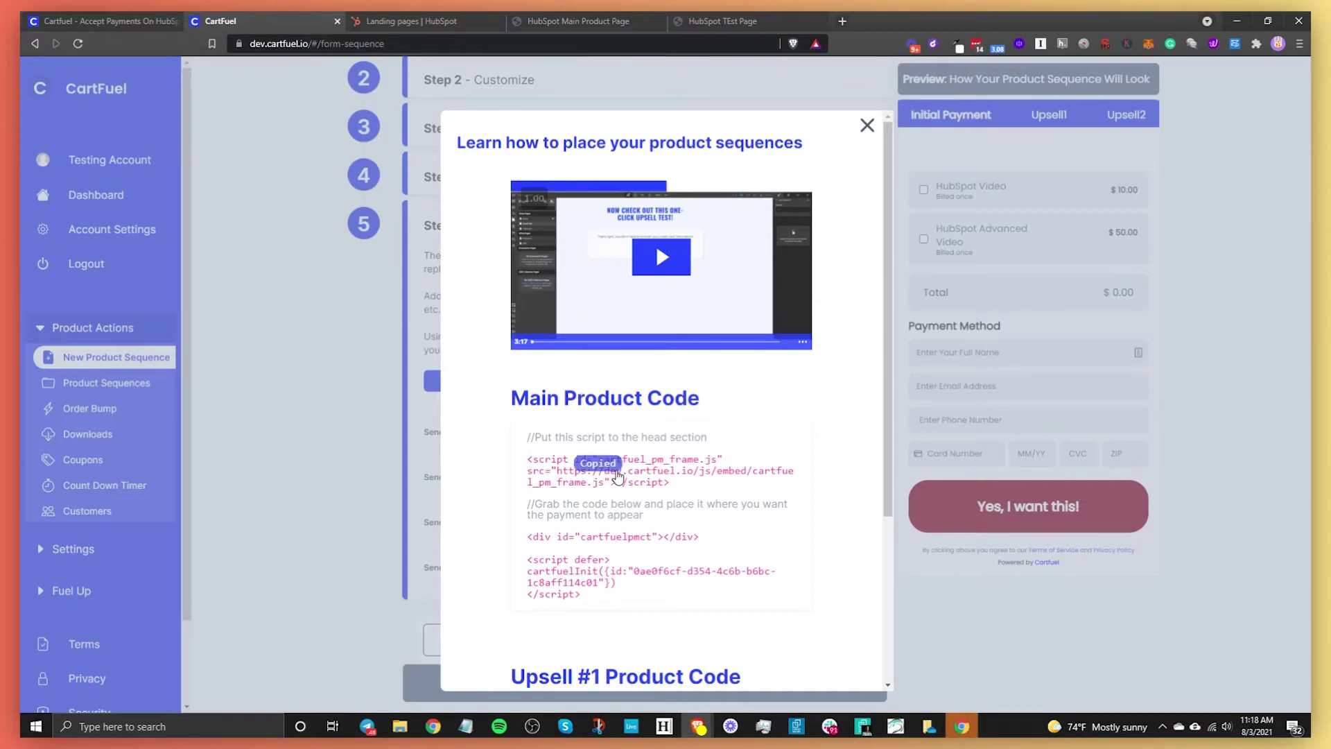
pyautogui.click(600, 546)
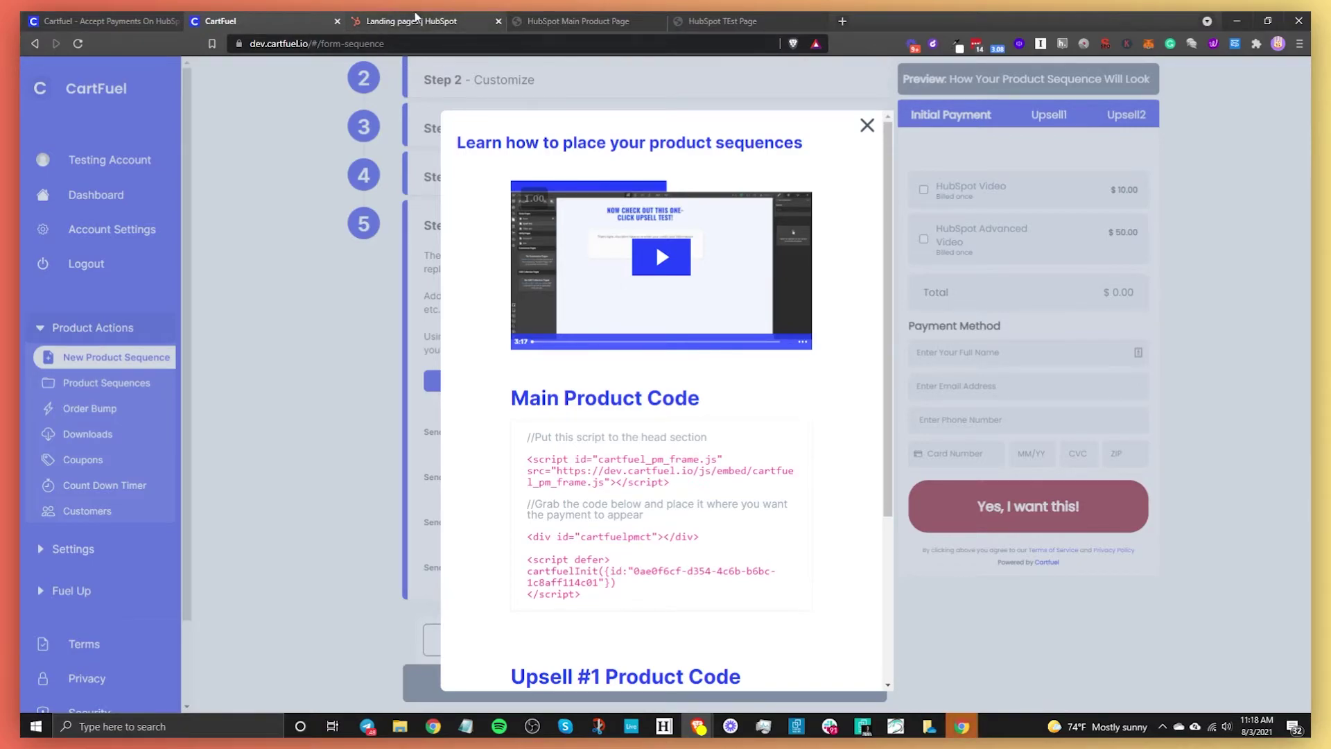
pyautogui.click(619, 26)
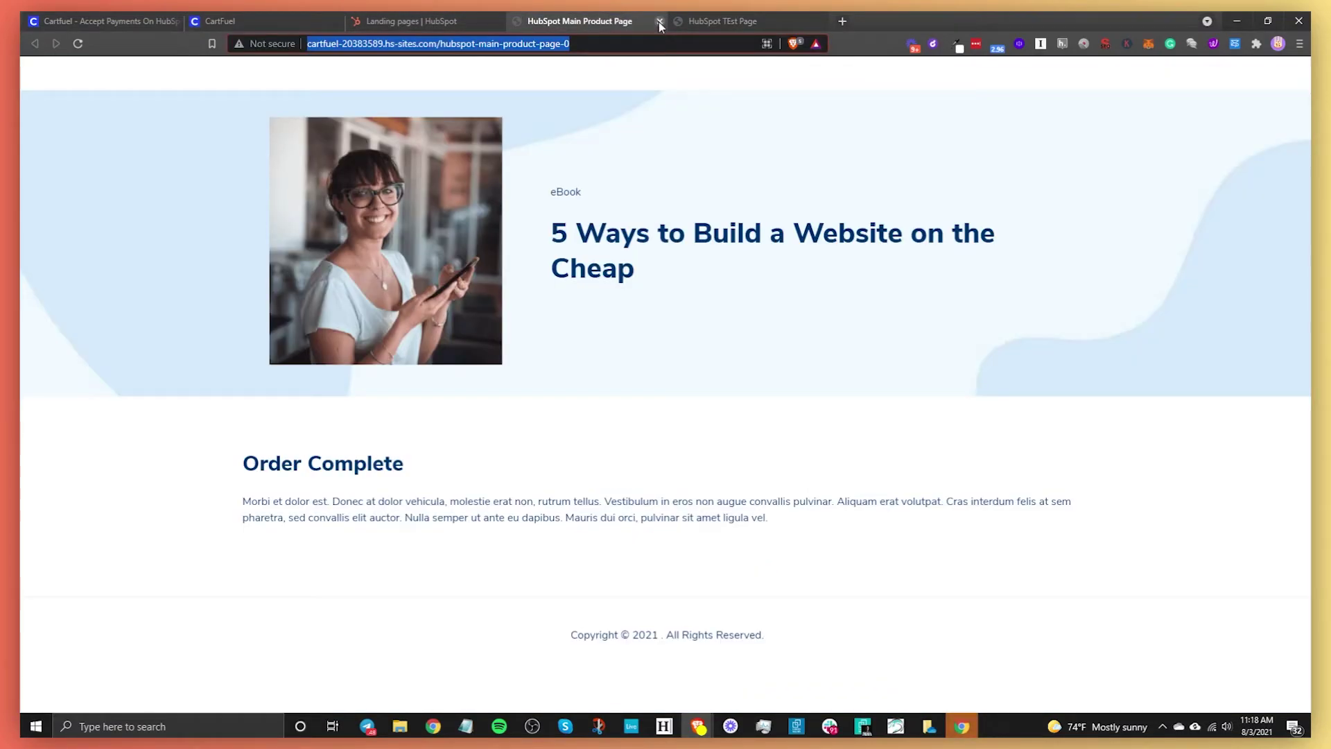
# - Close the two extra page tabs and confirm the HTML module is installed in the Asset Marketplace
pyautogui.click(659, 21)
pyautogui.click(660, 21)
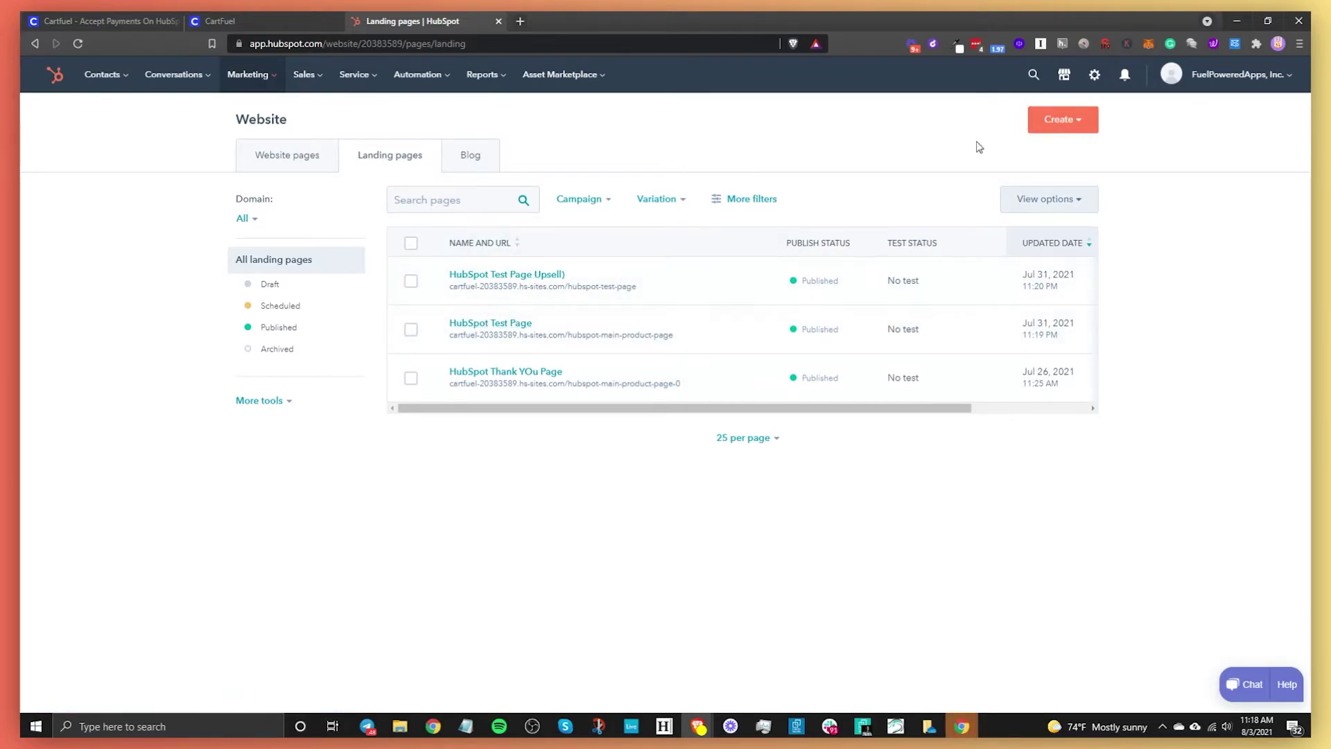
pyautogui.click(1065, 81)
pyautogui.click(1060, 211)
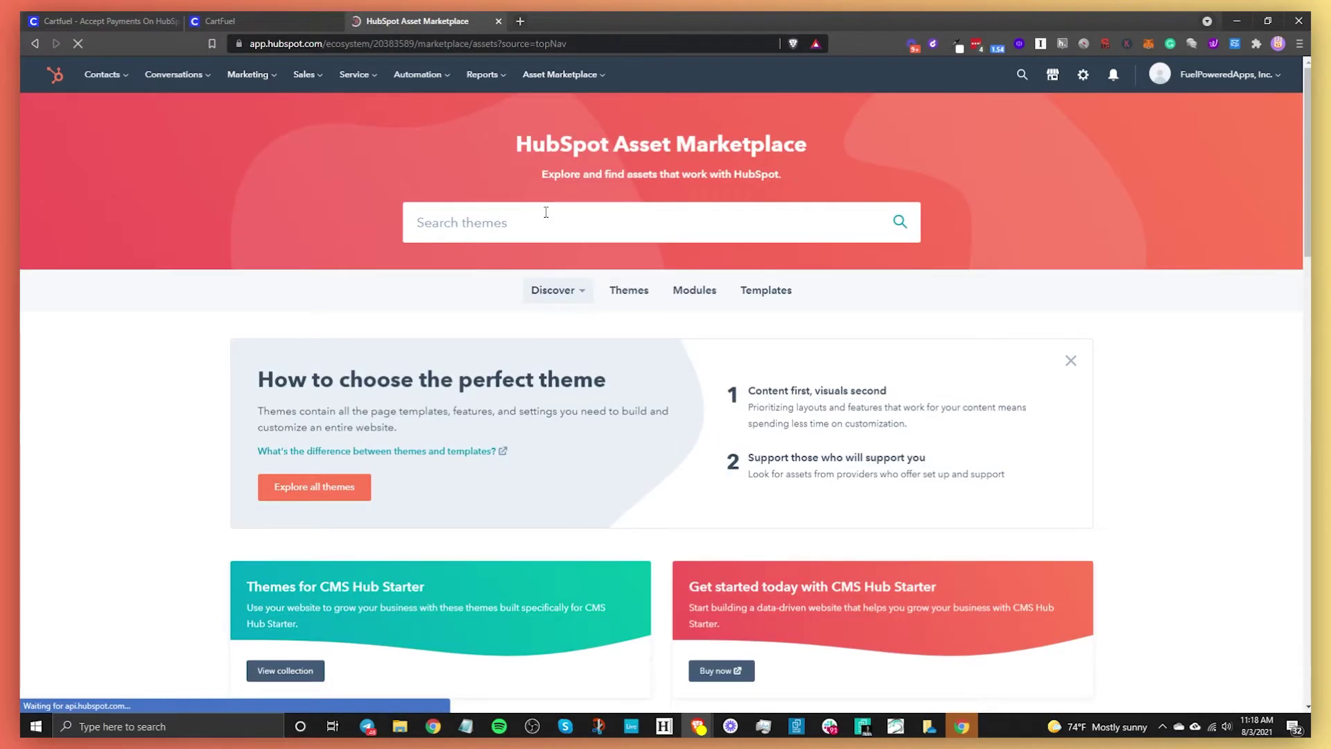
pyautogui.click(694, 289)
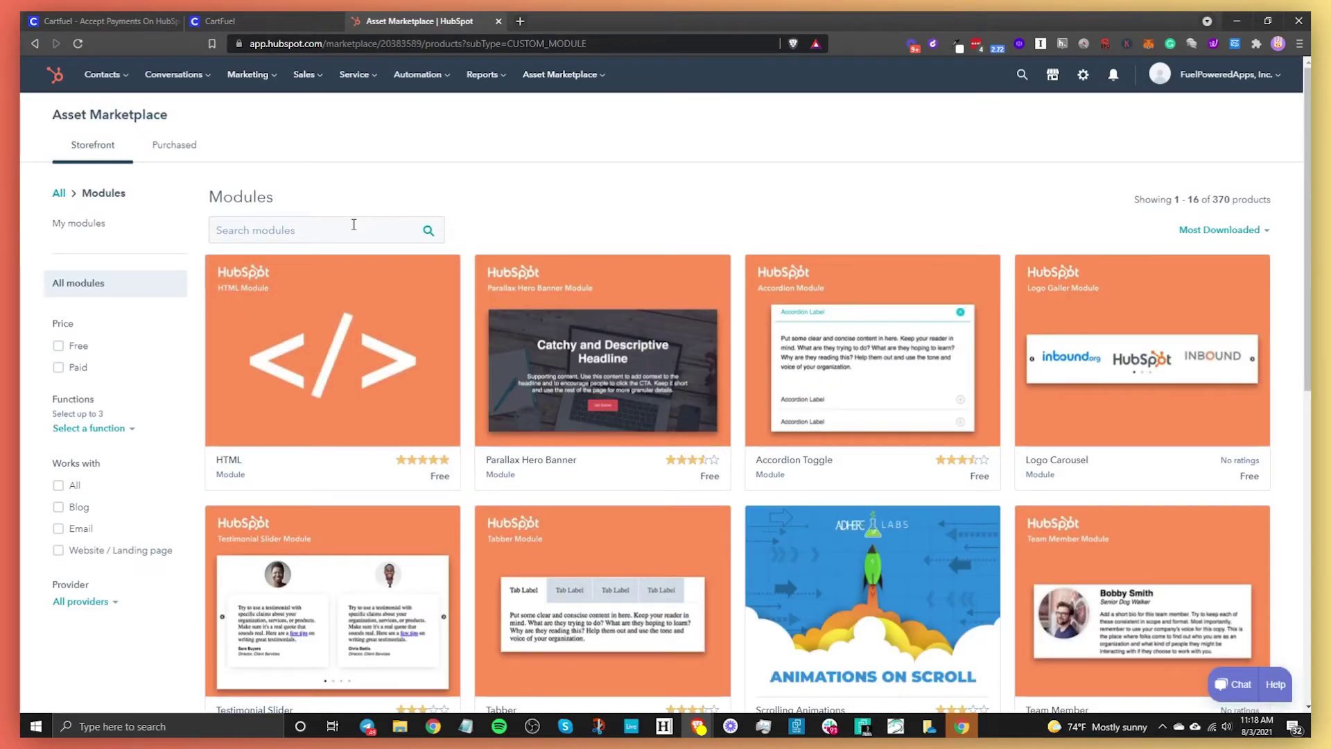
pyautogui.click(371, 224)
pyautogui.write('html')
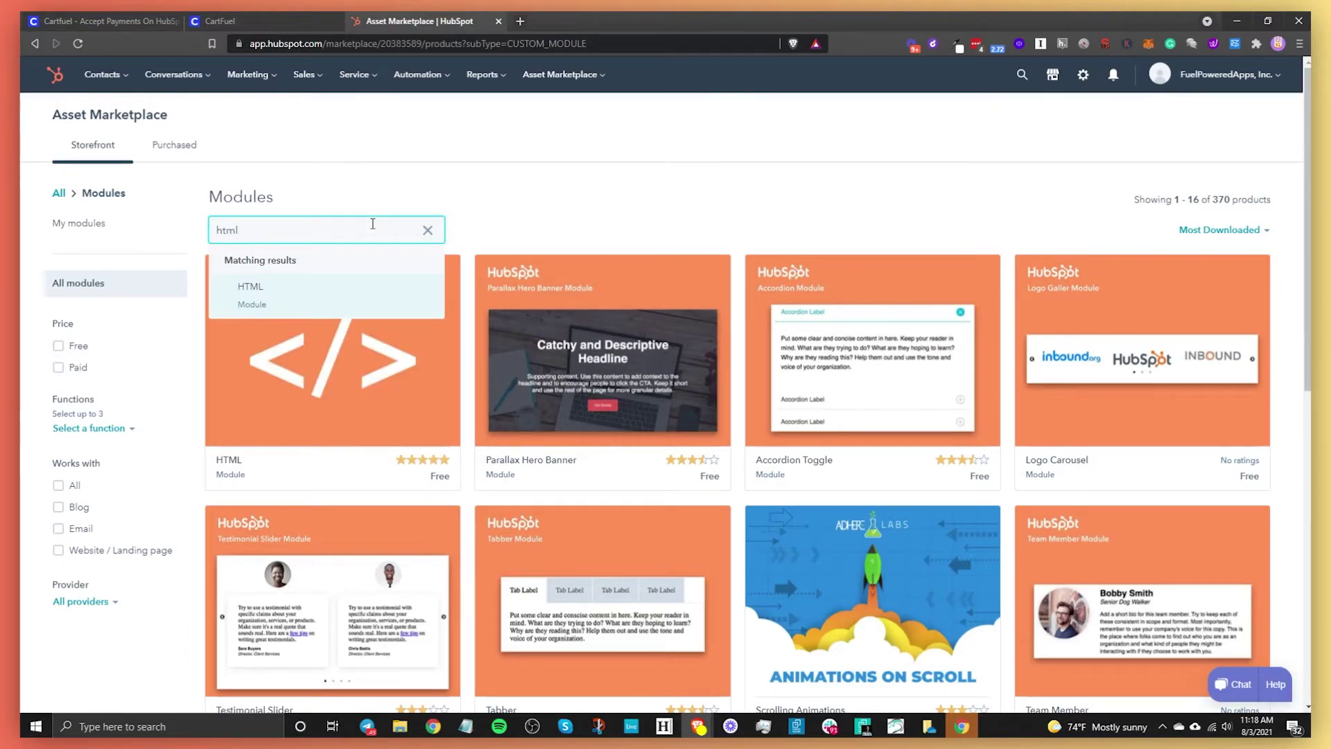
pyautogui.press('Return')
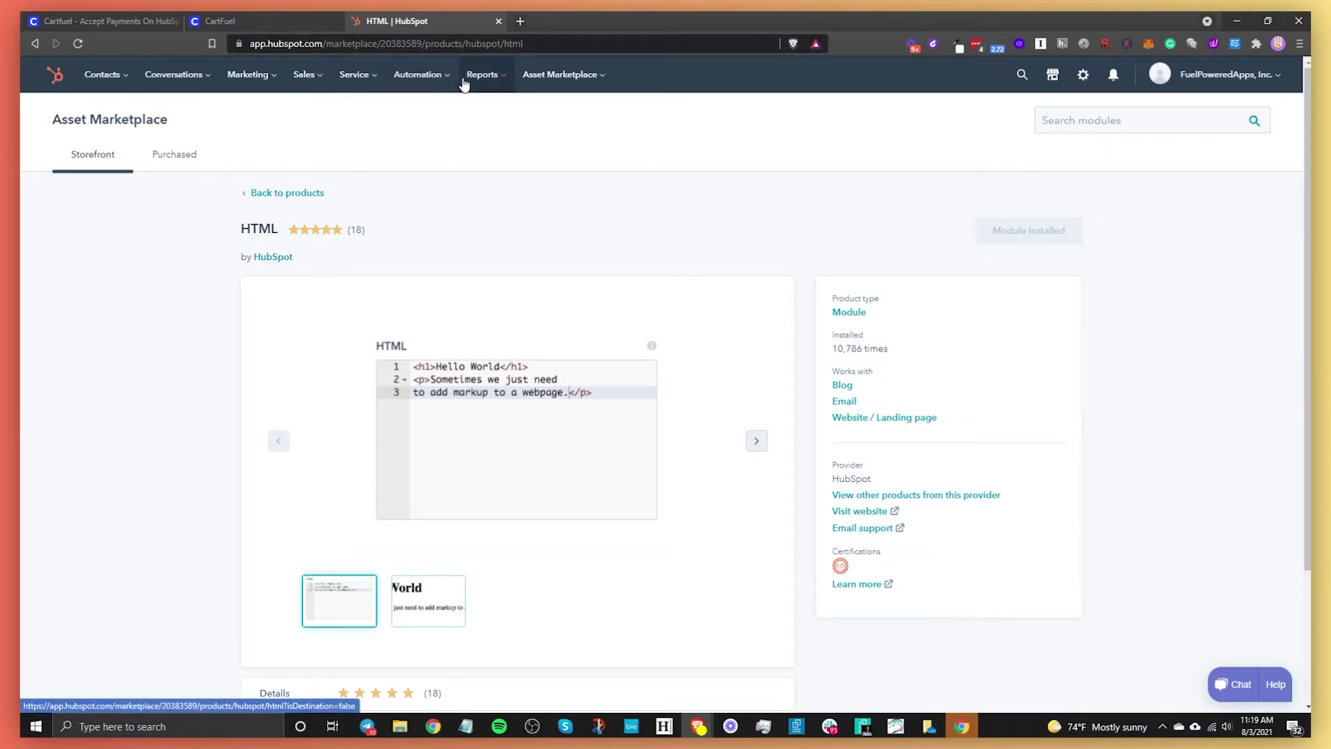
# - Go to Marketing > Website > Website Pages to list the landing pages
pyautogui.click(274, 78)
pyautogui.moveTo(281, 222)
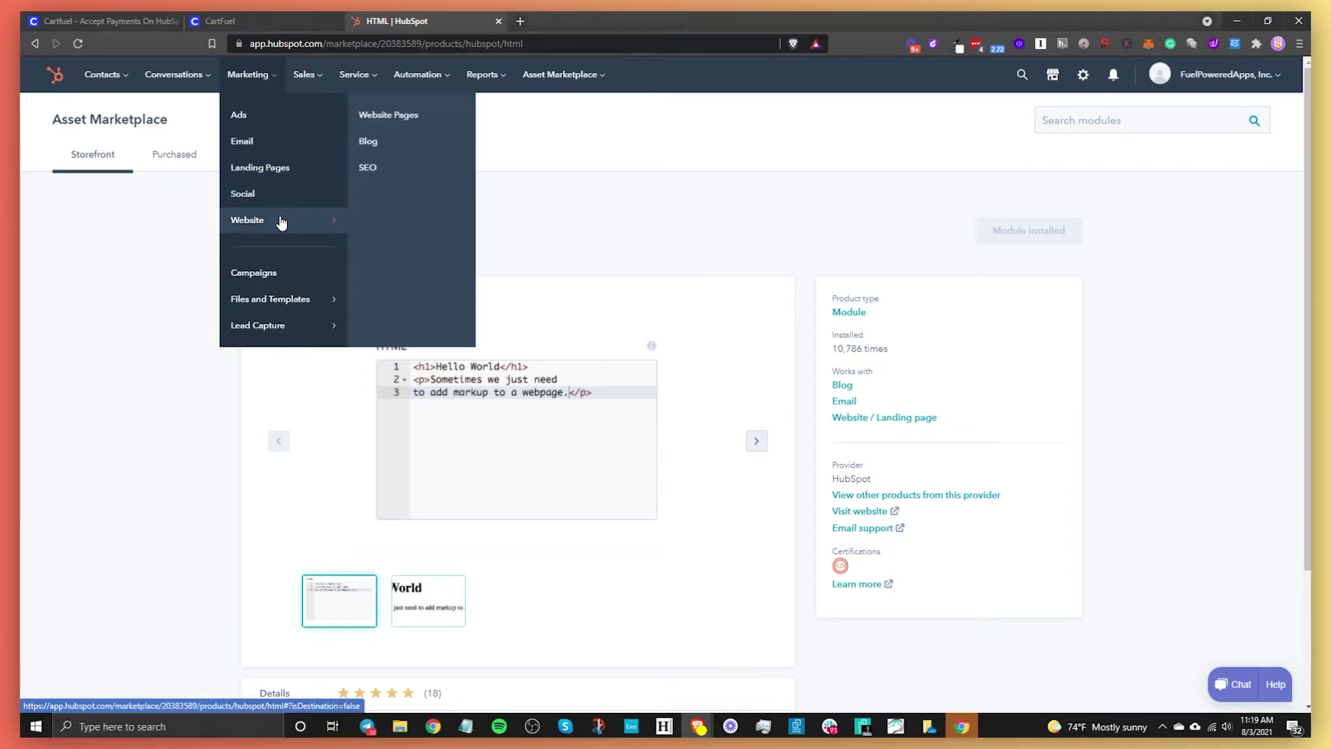
pyautogui.click(402, 114)
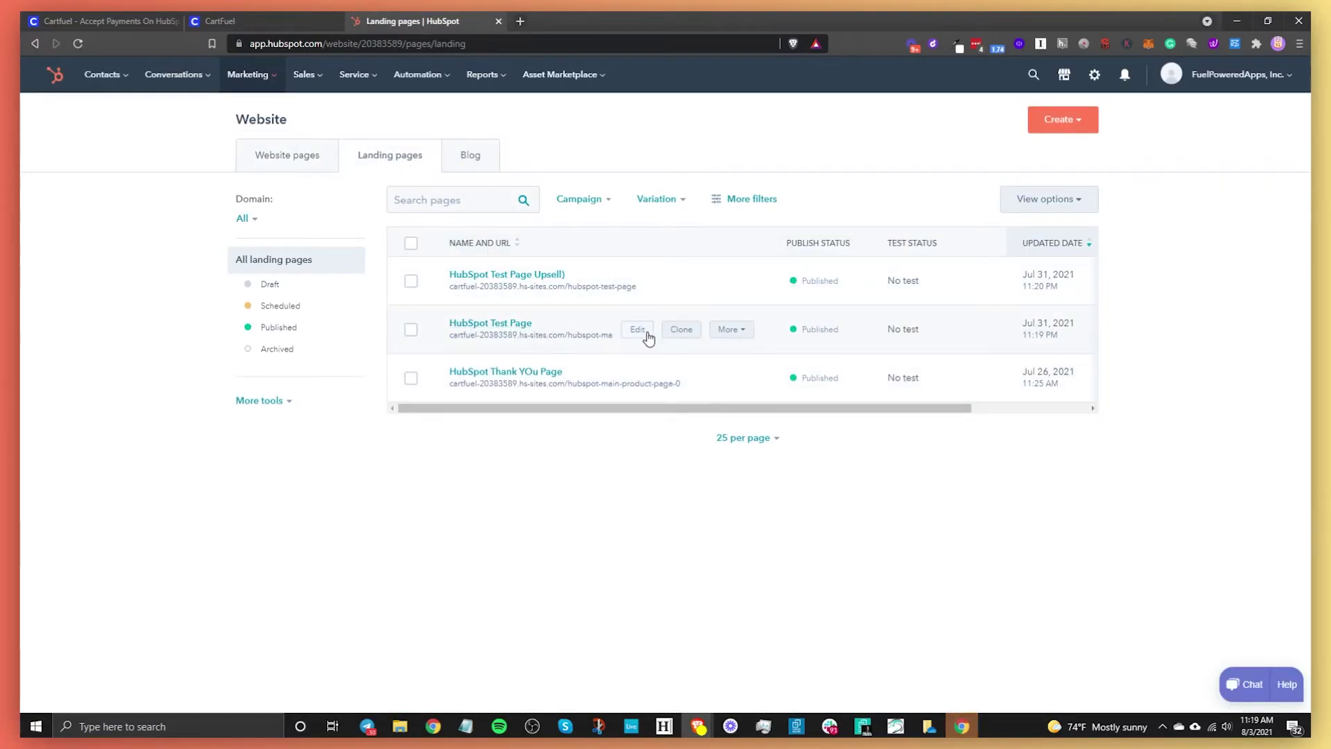
# - Open HubSpot Test Page in the editor and delete its old checkout module
pyautogui.click(647, 336)
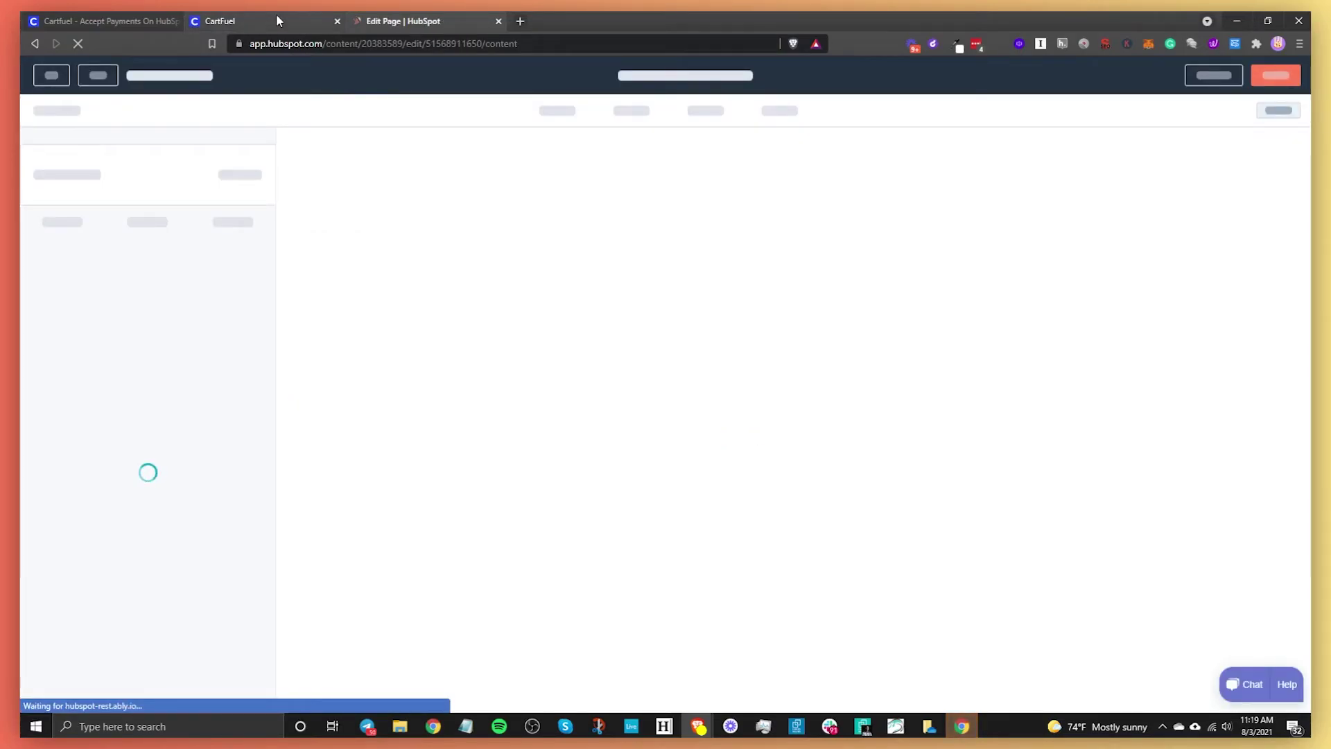
pyautogui.click(276, 20)
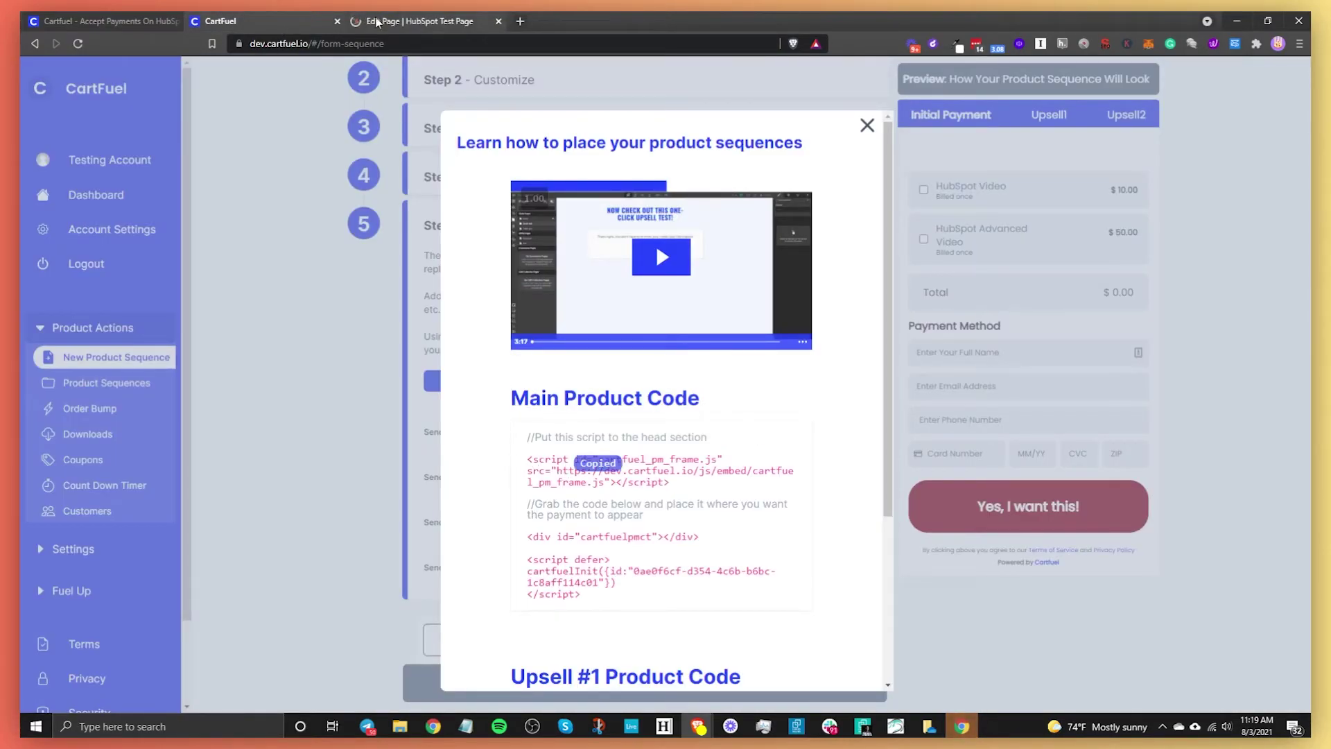
pyautogui.click(398, 21)
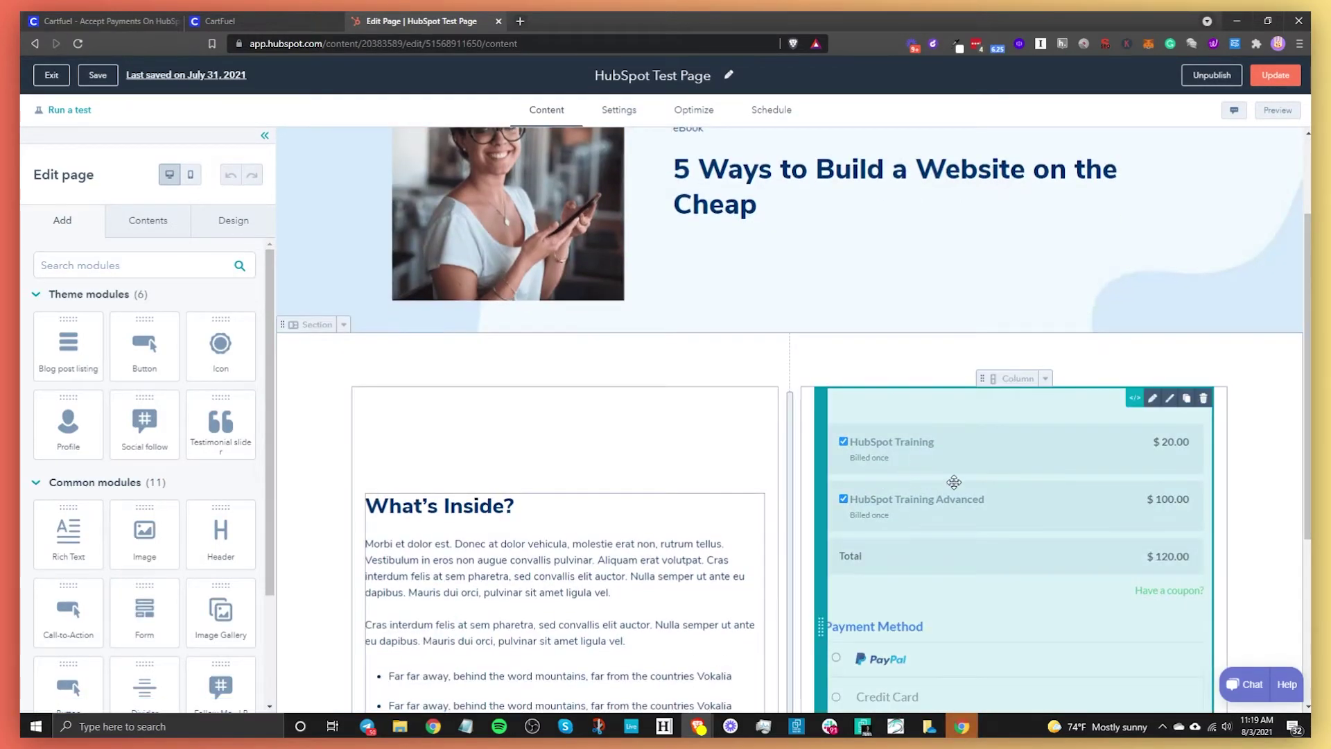
pyautogui.click(954, 482)
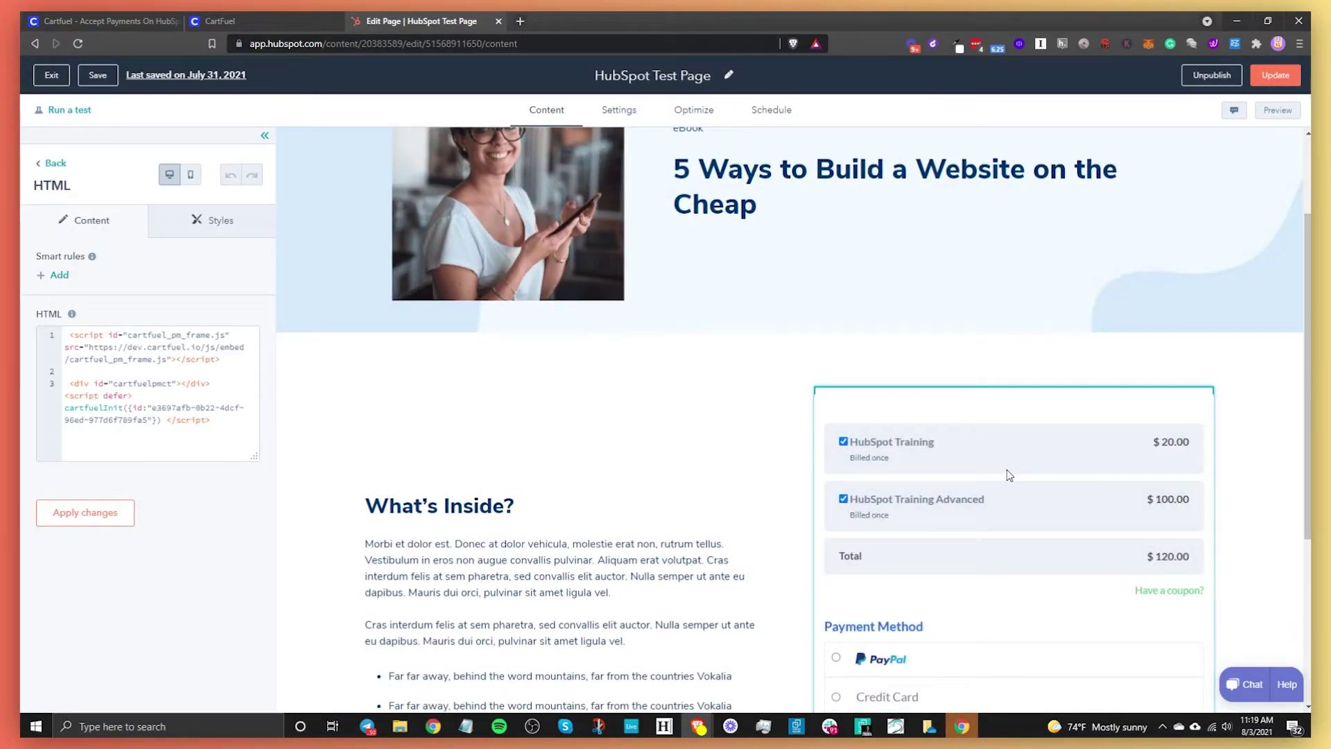
pyautogui.click(1239, 451)
pyautogui.click(1204, 399)
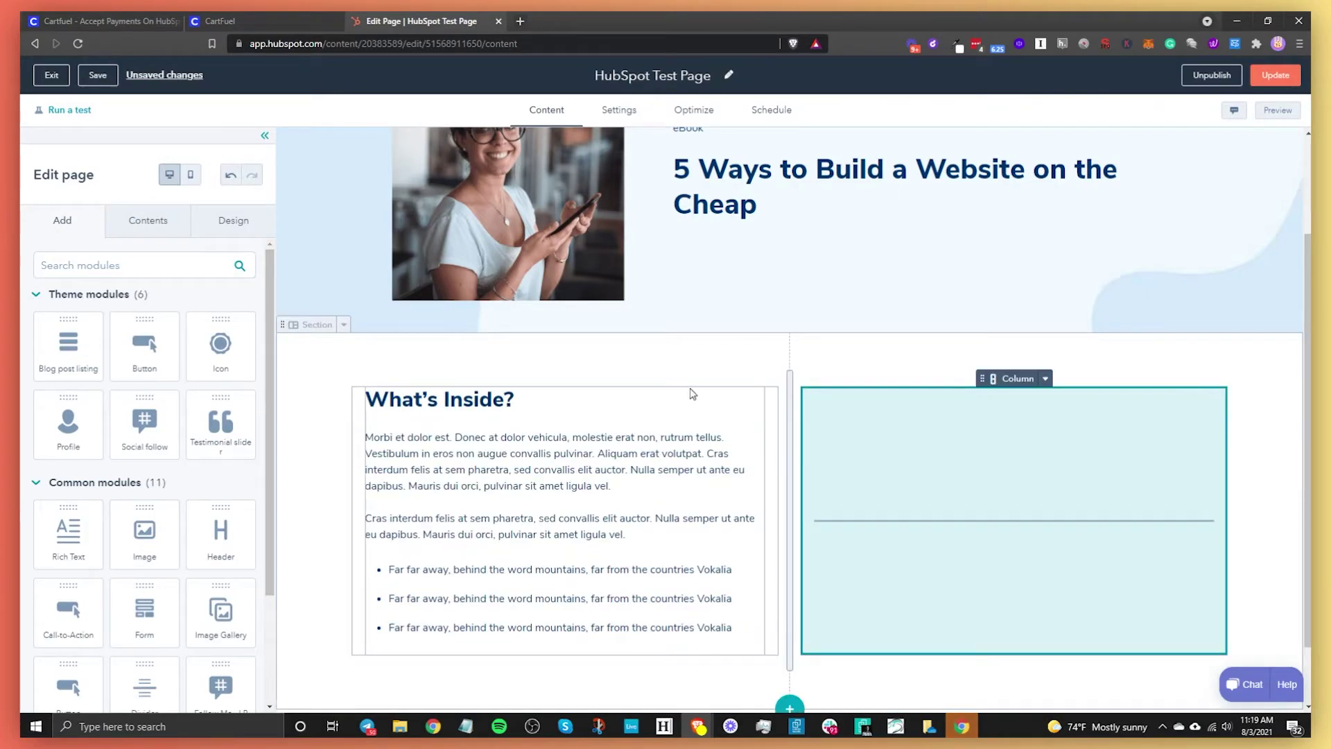
# - Drop an HTML module into the right column and paste the CartFuel frame script into it
pyautogui.click(142, 270)
pyautogui.write('ht')
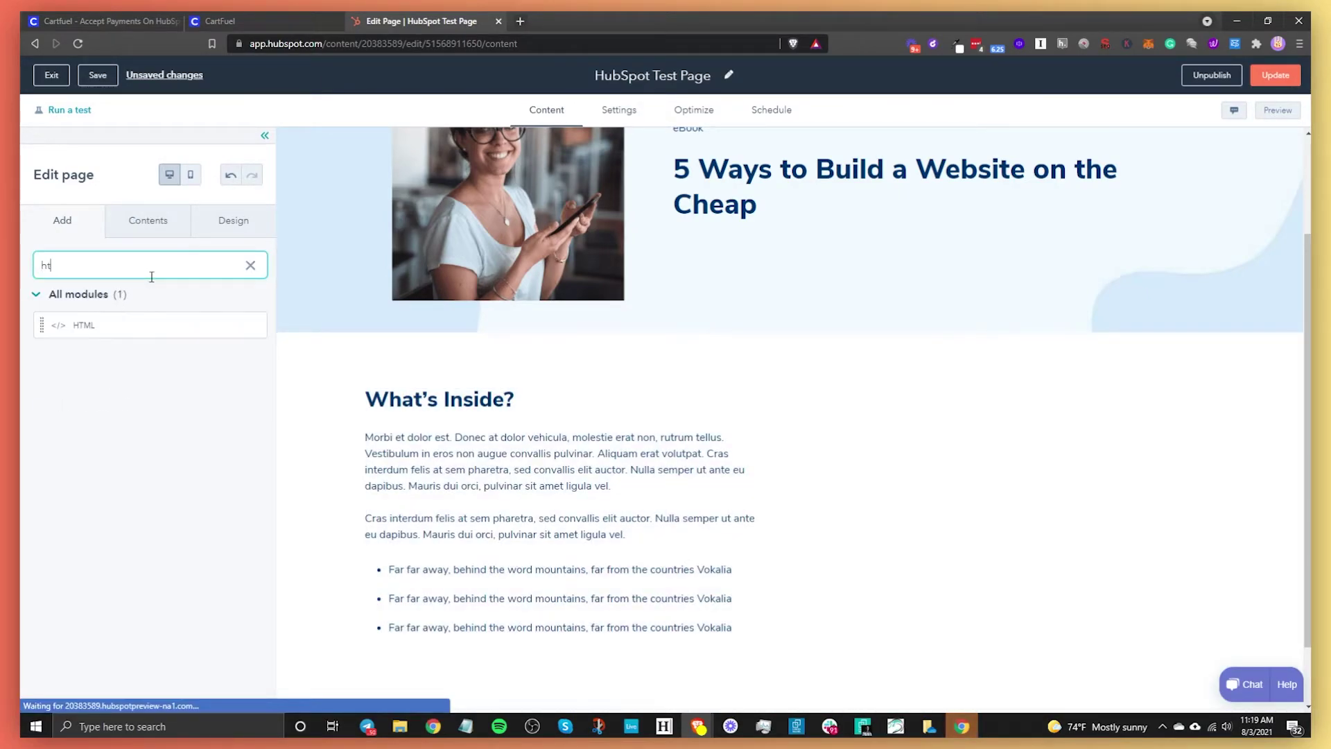
pyautogui.write('m')
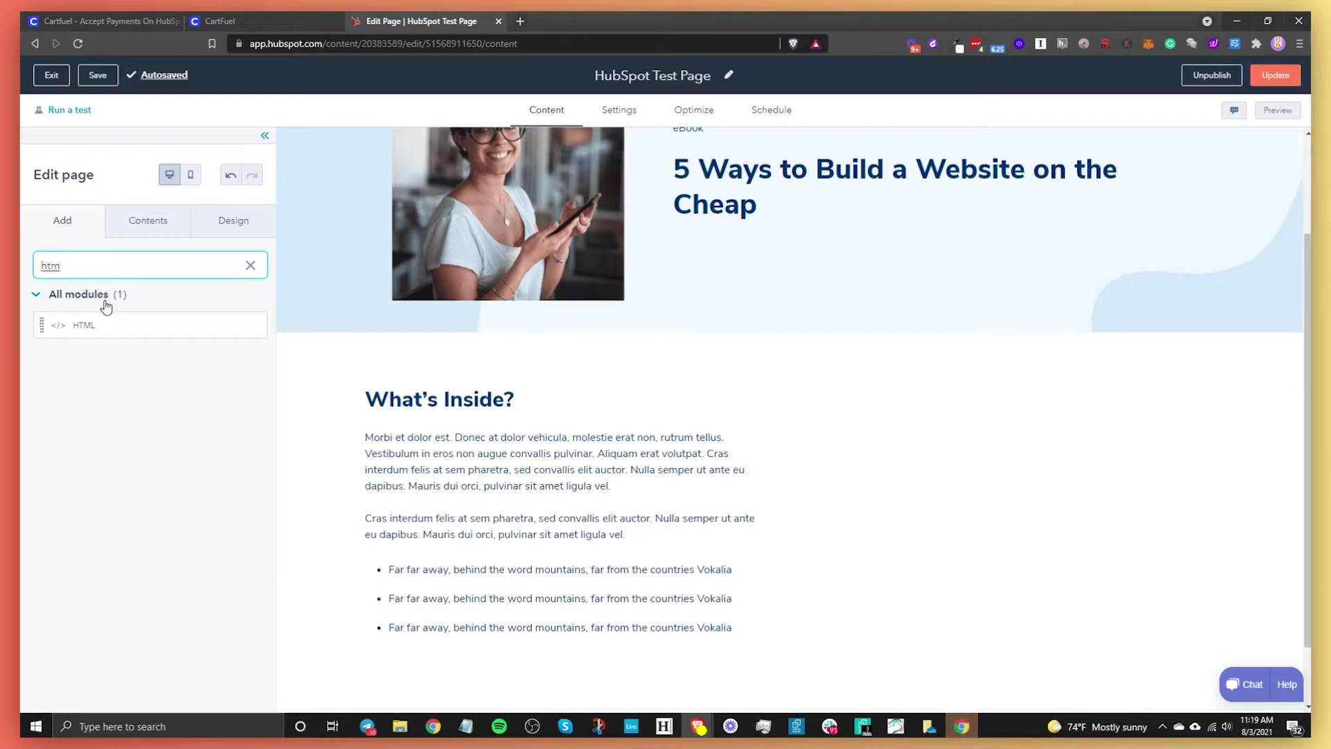
pyautogui.moveTo(104, 325); pyautogui.dragTo(967, 494)
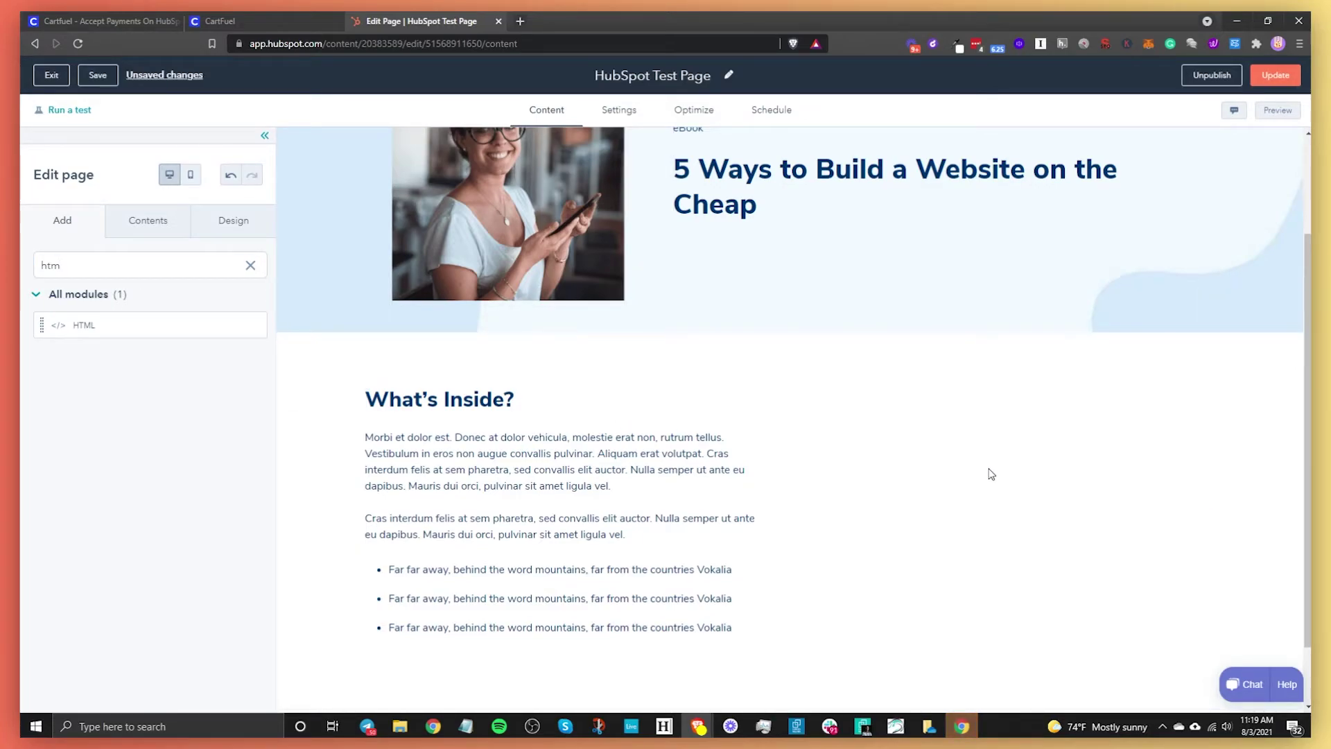
pyautogui.click(948, 520)
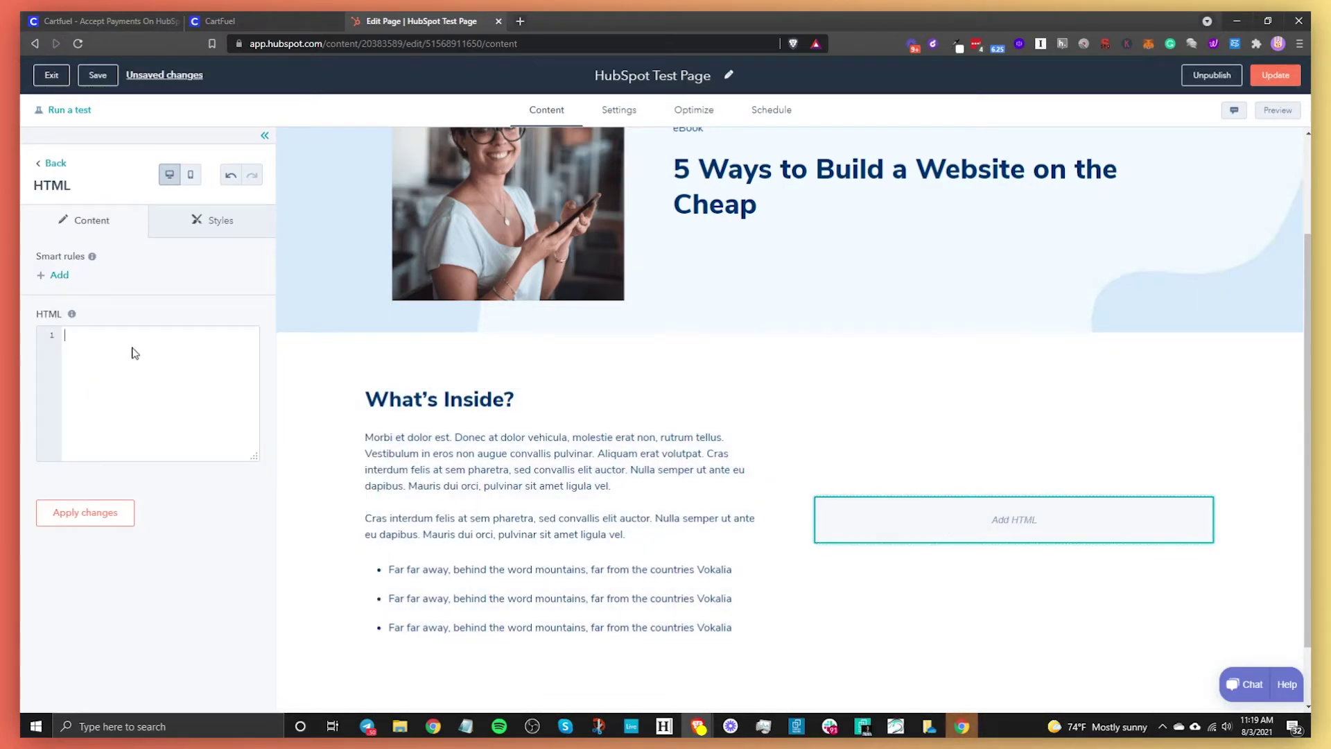
pyautogui.hotkey('ctrl', 'v')
pyautogui.click(220, 21)
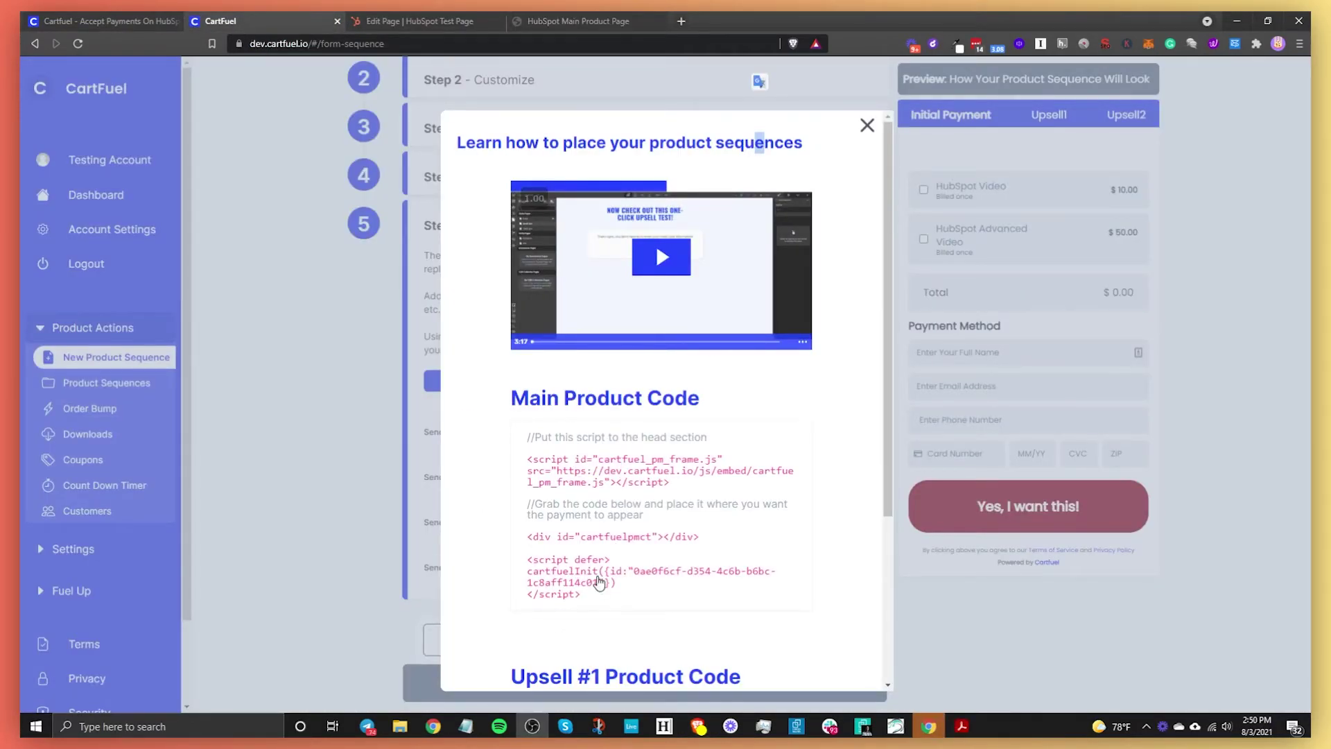
# - Paste CartFuel's div and cartfuelInit script into the HTML module and apply changes
pyautogui.scroll(-2, 596, 576)
pyautogui.scroll(2, 594, 574)
pyautogui.click(555, 572)
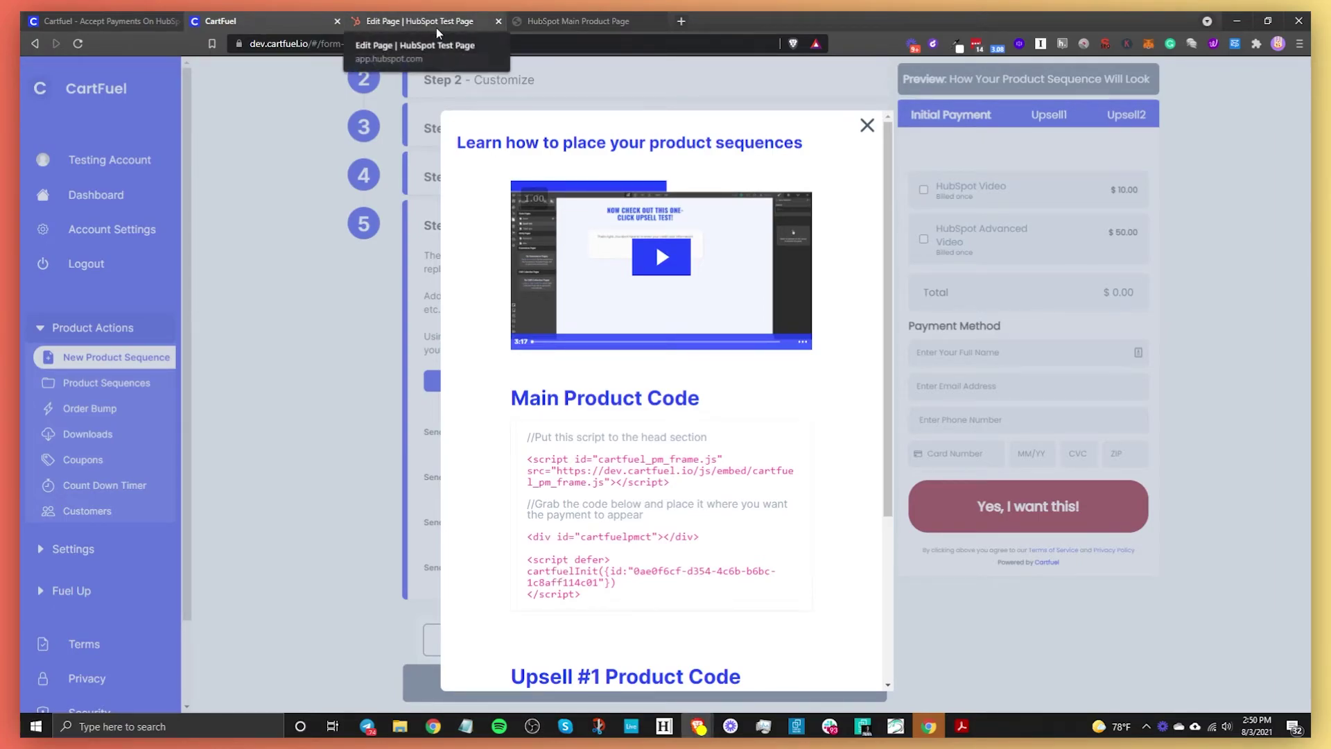
pyautogui.click(437, 27)
pyautogui.write('<div id="cartfuelpmct"></div> <script defer> cartfuelInit({id:"0ae0f6cf-d354-4c6b-b6bc-1c8aff114c01"}) </script>')
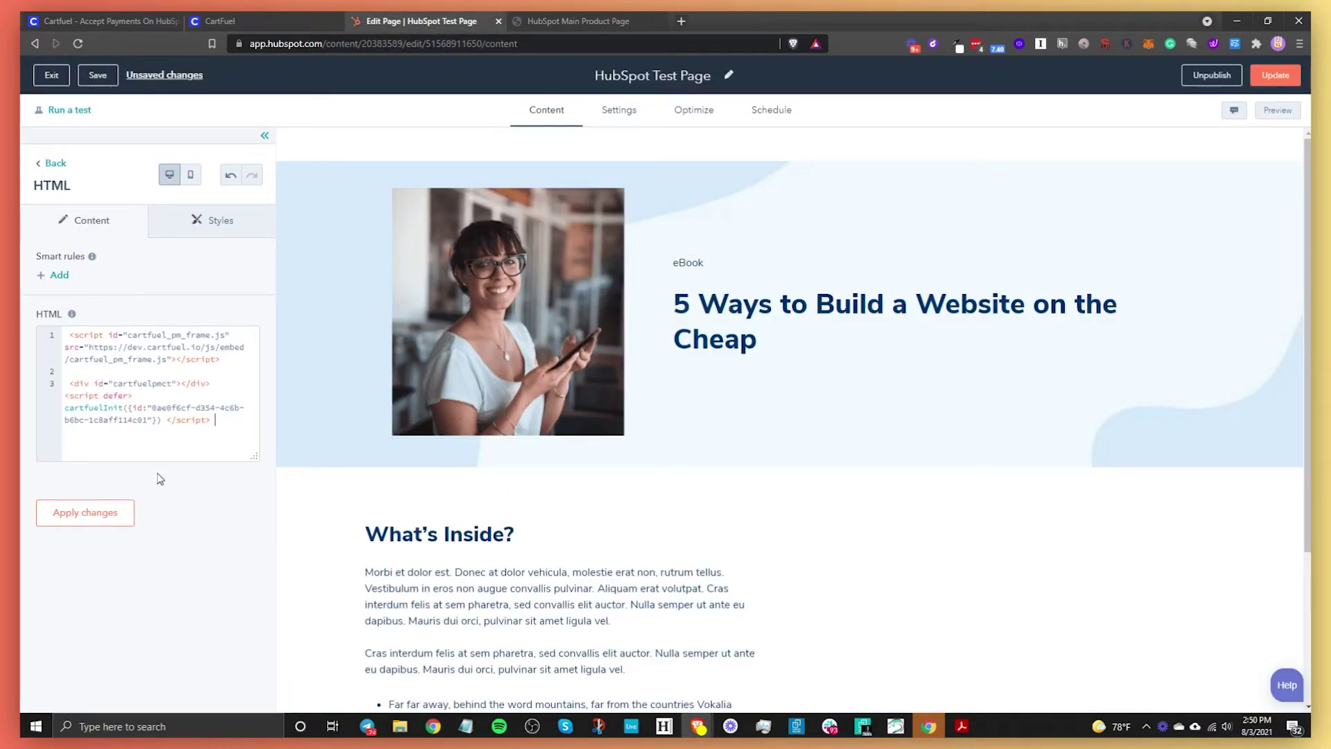
pyautogui.click(111, 516)
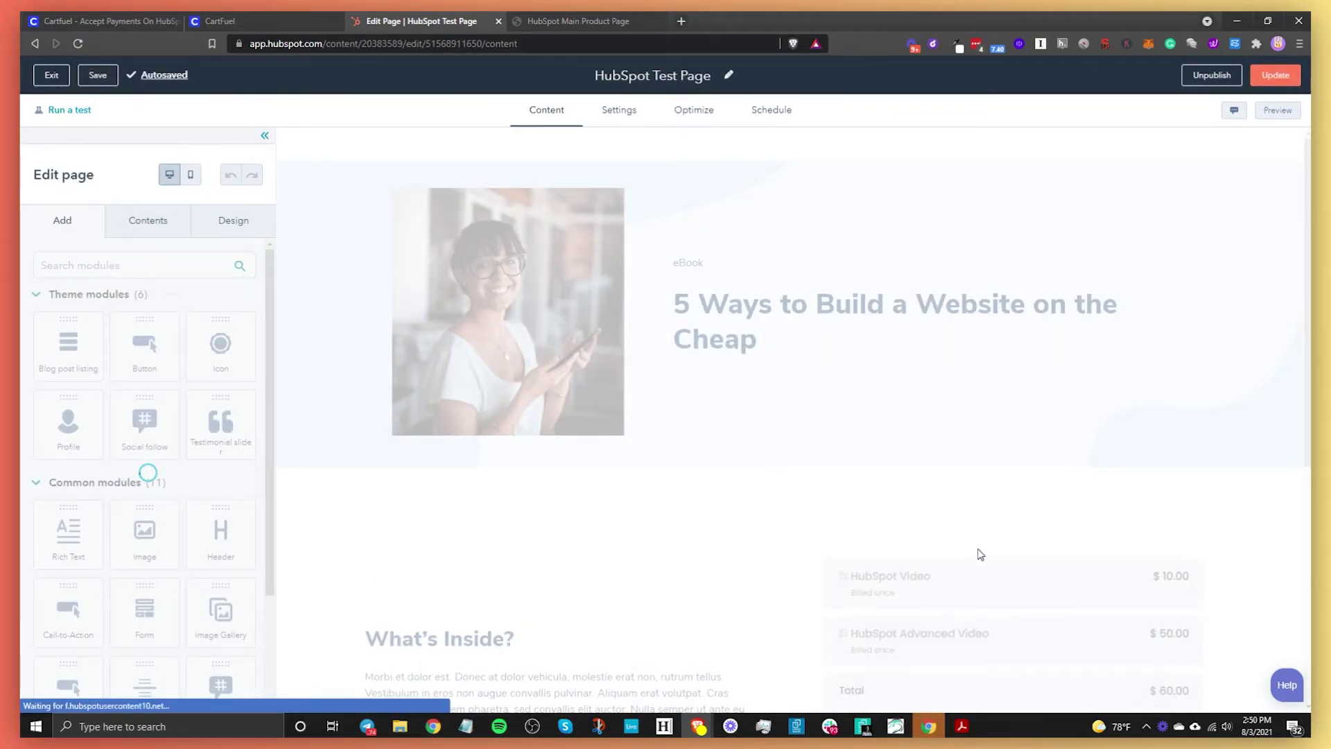
# - Publish HubSpot Test Page with Update page now and open its Content Details
pyautogui.scroll(-4, 964, 624)
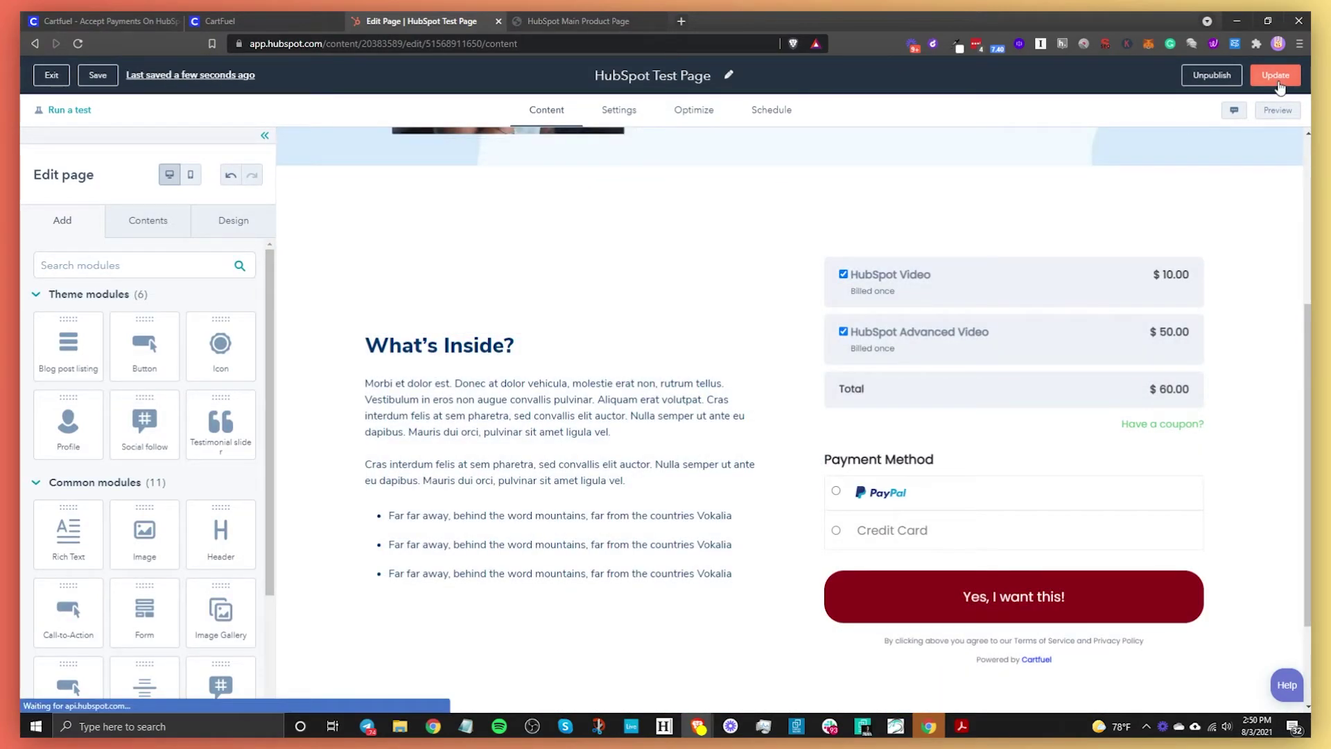
pyautogui.click(1275, 76)
pyautogui.click(599, 210)
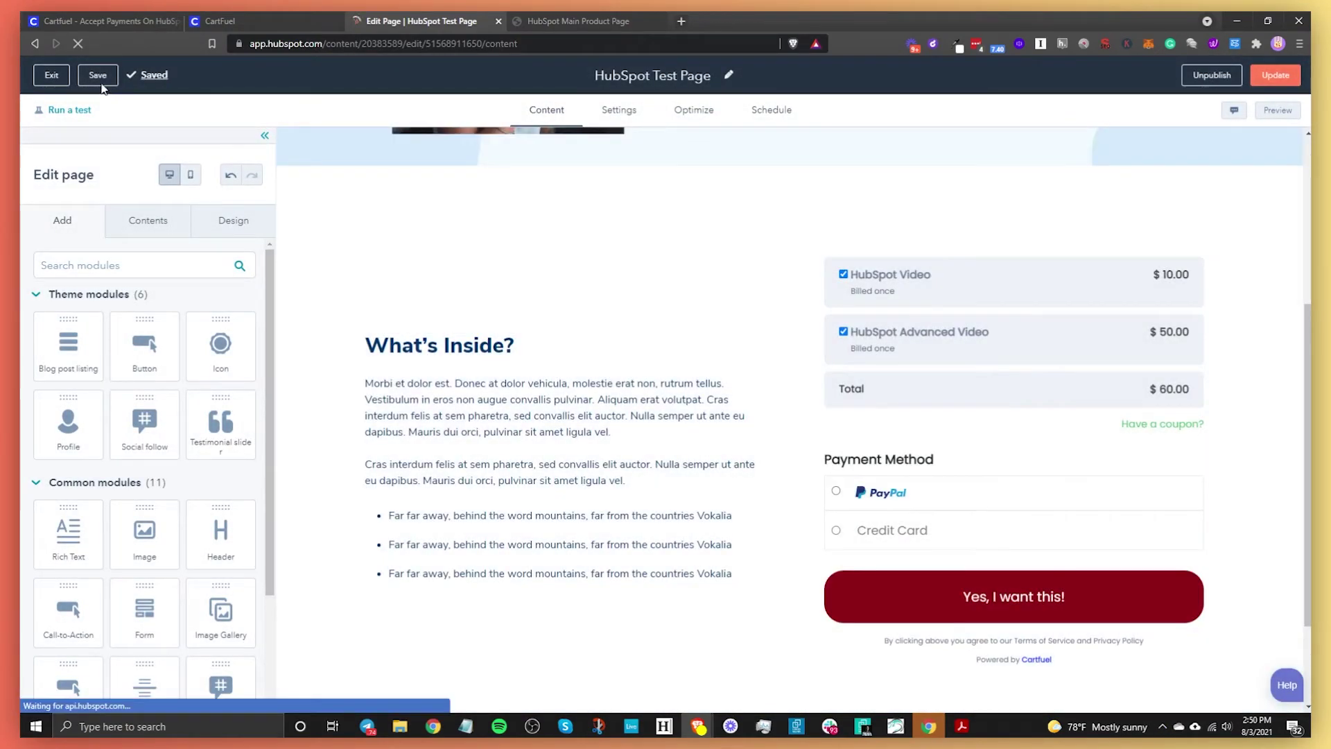
pyautogui.click(51, 74)
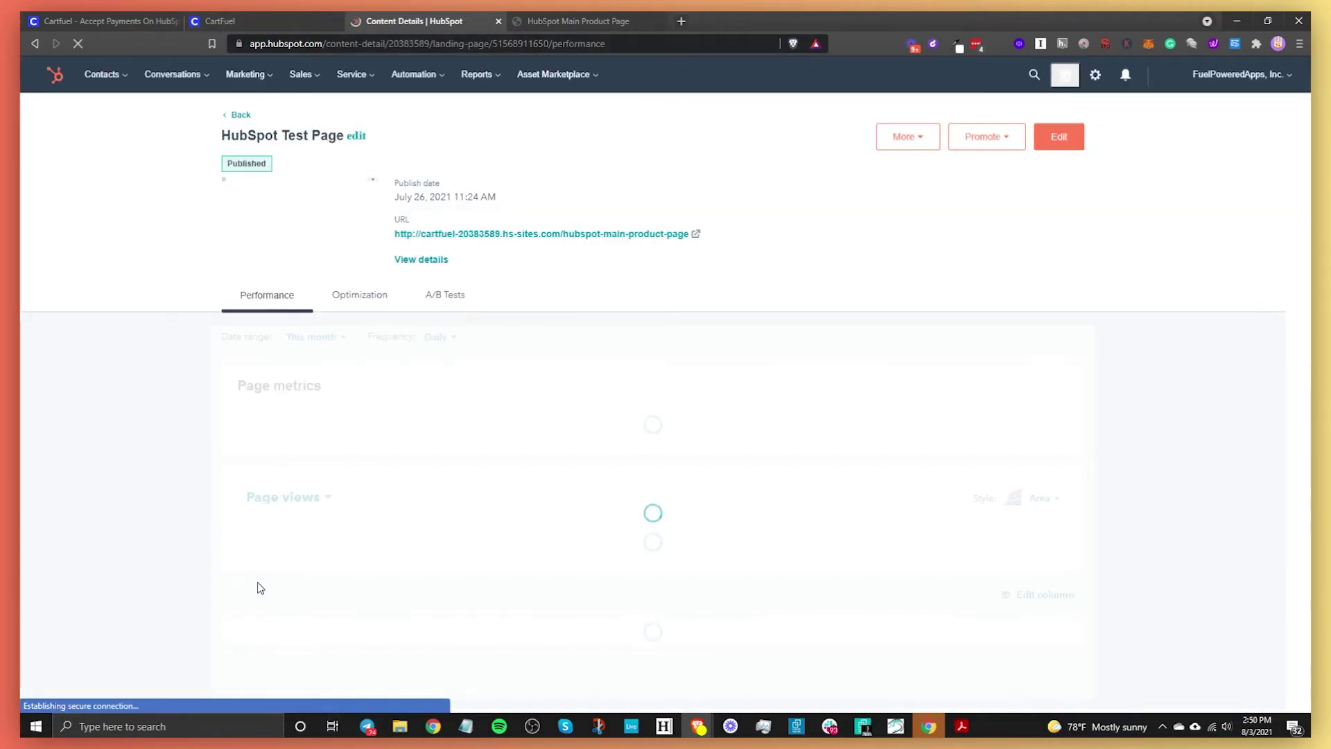
# - Open HubSpot Test Page (Upsell) for editing and copy CartFuel's Upsell #1 frame script
pyautogui.click(232, 115)
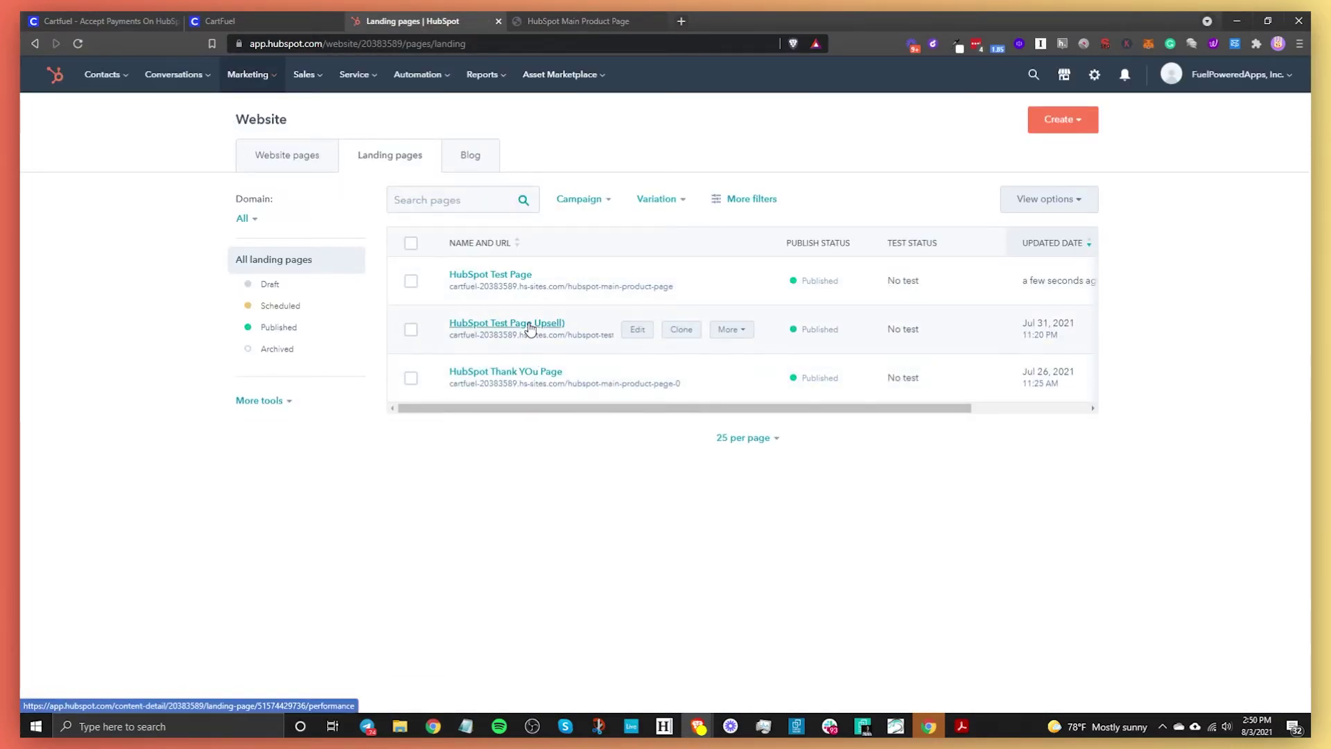
pyautogui.click(531, 329)
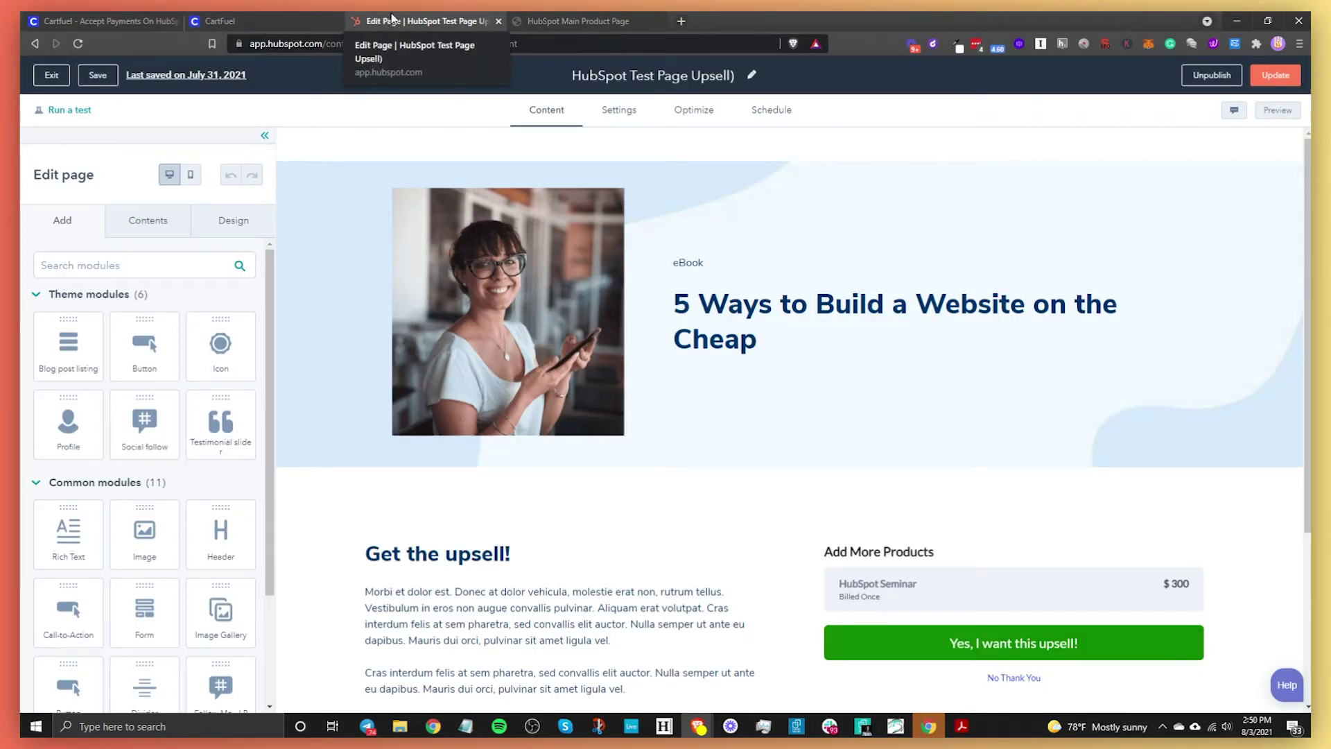
pyautogui.click(320, 24)
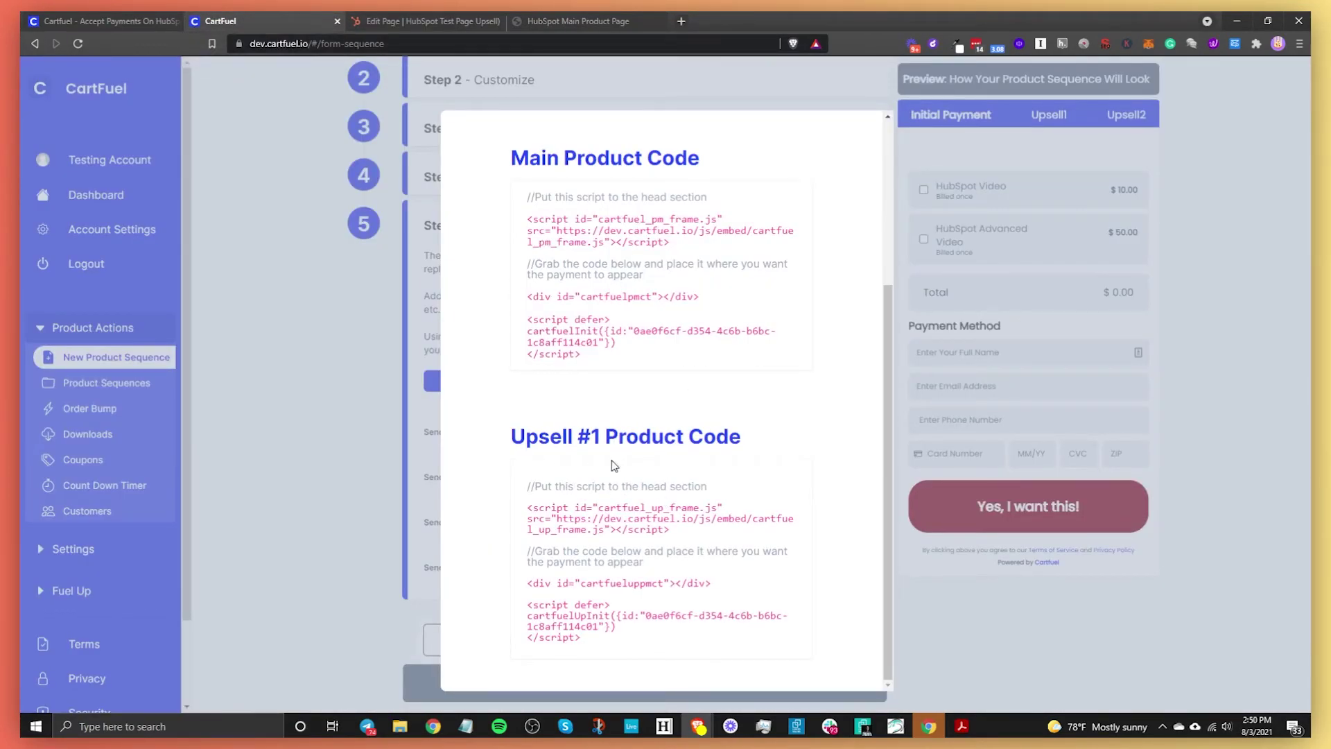
pyautogui.doubleClick(620, 518)
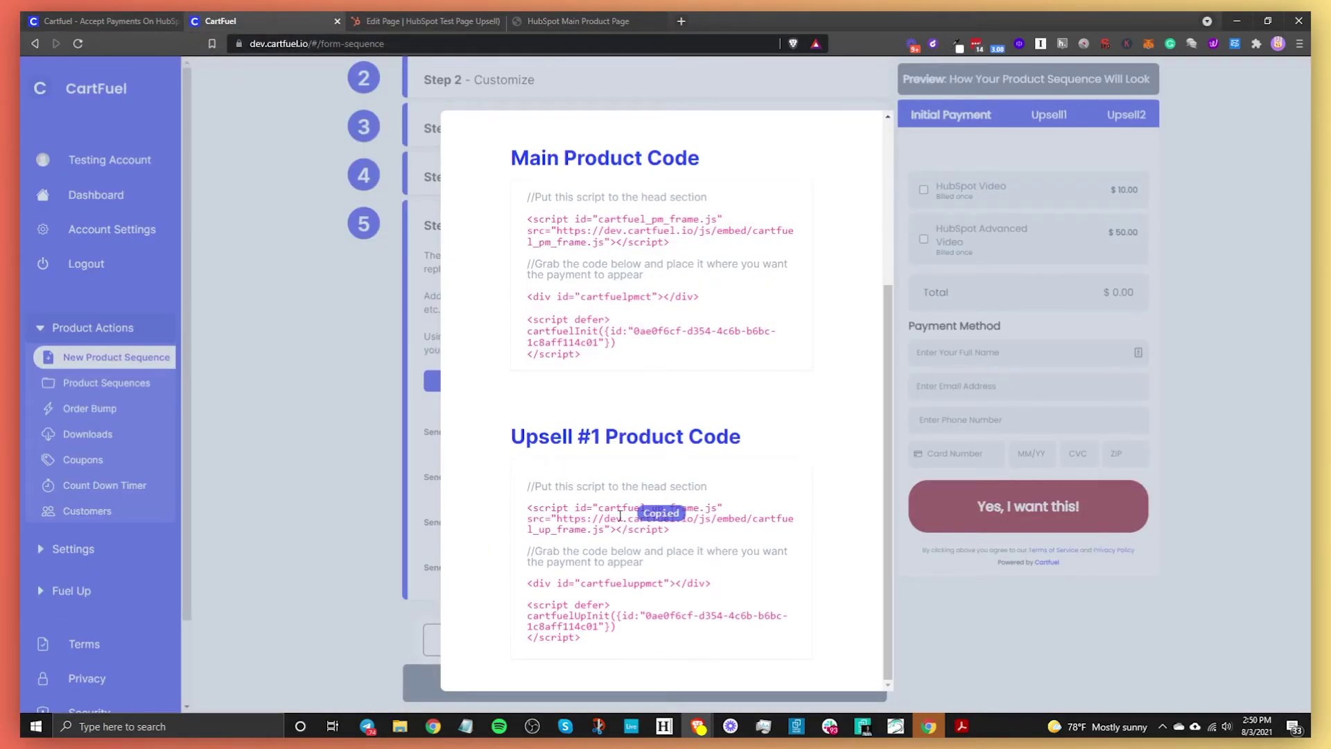
# - Clear the old code from the upsell page's HTML module
pyautogui.click(425, 20)
pyautogui.scroll(-5, 892, 552)
pyautogui.click(892, 553)
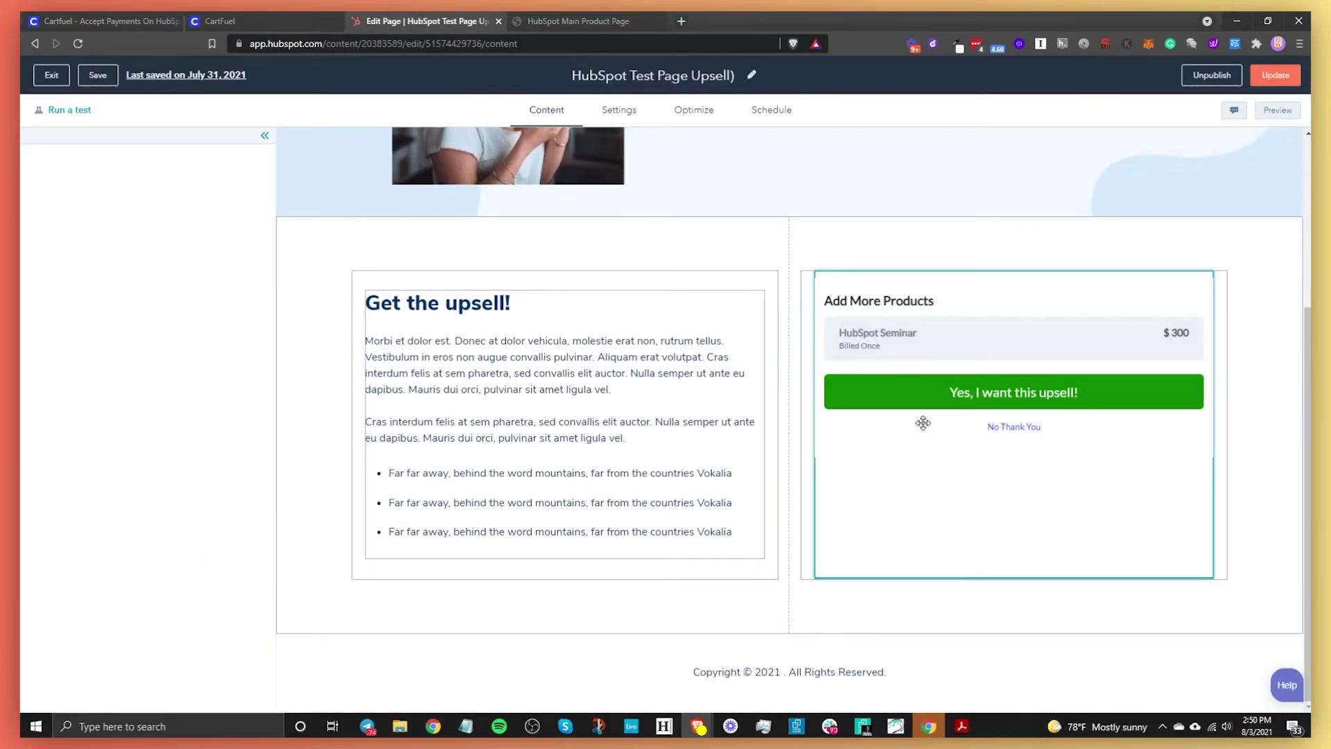
pyautogui.hotkey('ctrl', 'a')
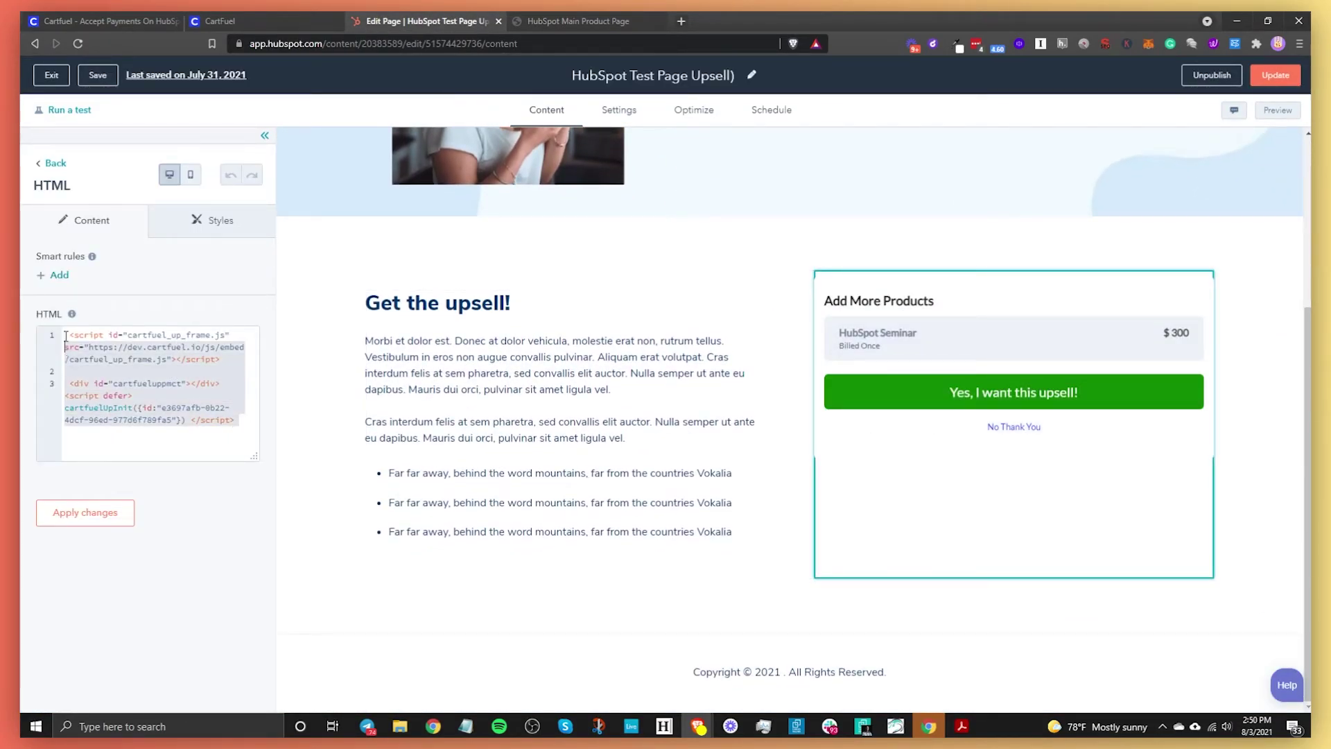
pyautogui.press('BackSpace')
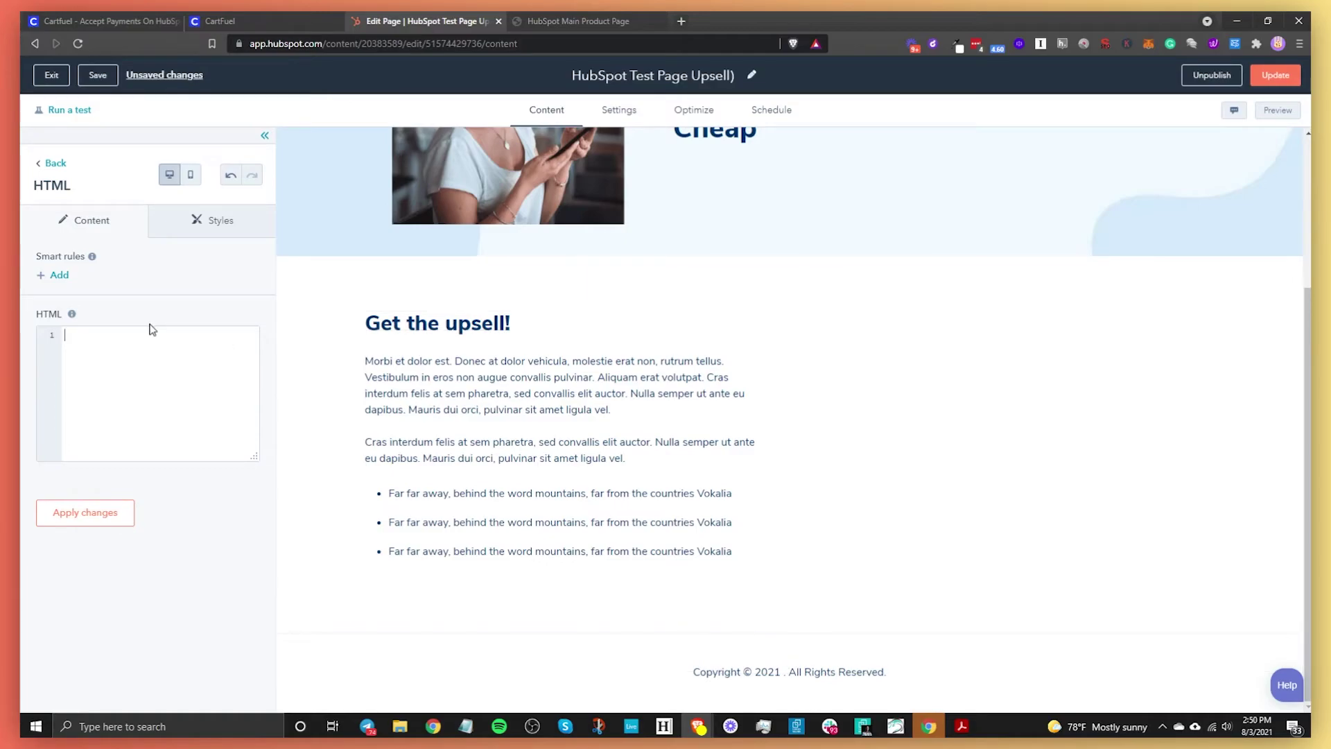
# - Paste the Upsell #1 frame script and placement code into the module and apply changes
pyautogui.hotkey('ctrl', 'shift', 'Tab')
pyautogui.click(677, 589)
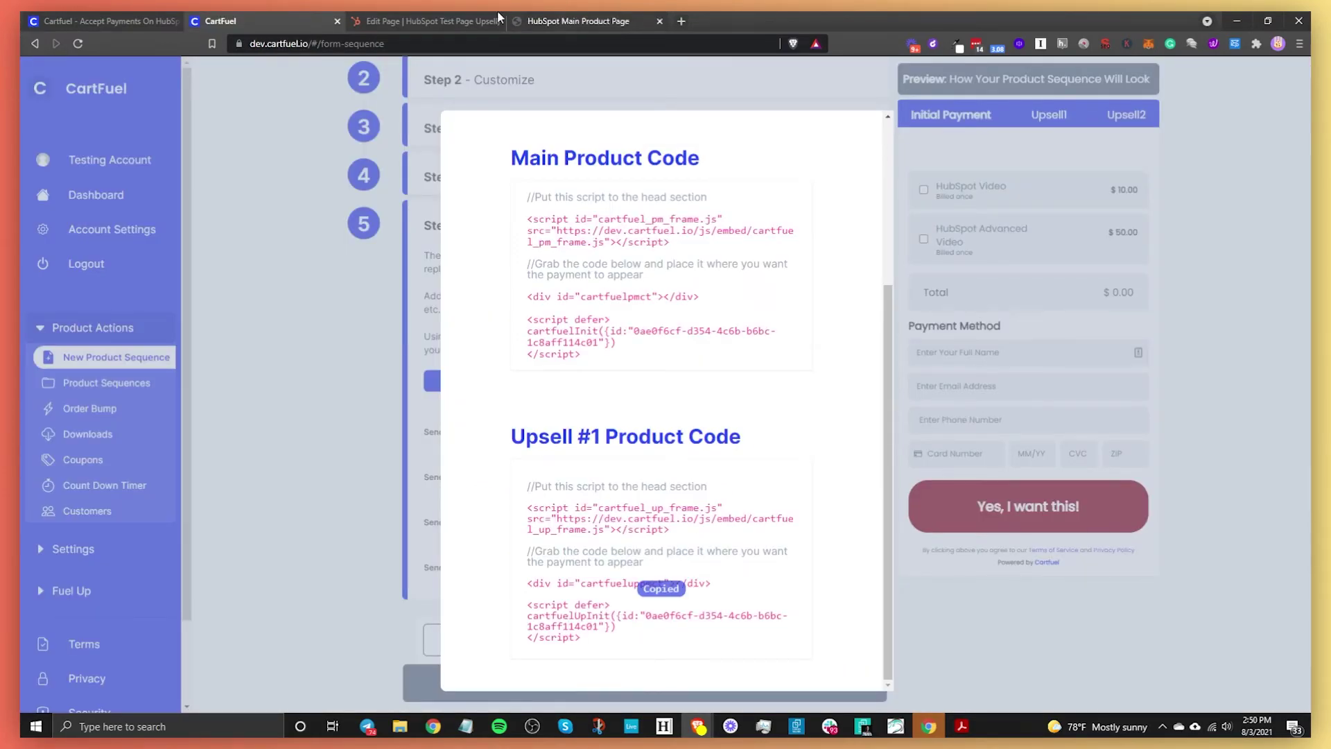
pyautogui.hotkey('ctrl', 'Tab')
pyautogui.write('<script id="cartfuel_up_frame.js" src="https://dev.cartfuel.io/js/embed/cartfuel_up_frame.js"></script>')
pyautogui.press('Return')
pyautogui.press('Return')
pyautogui.write('<div id="cartfueluppmct"></div> <script defer> cartfuelUpInit({id:"0ae0f6cf-d354-4c6b-b6bc-1c8aff114c01"}) </script>')
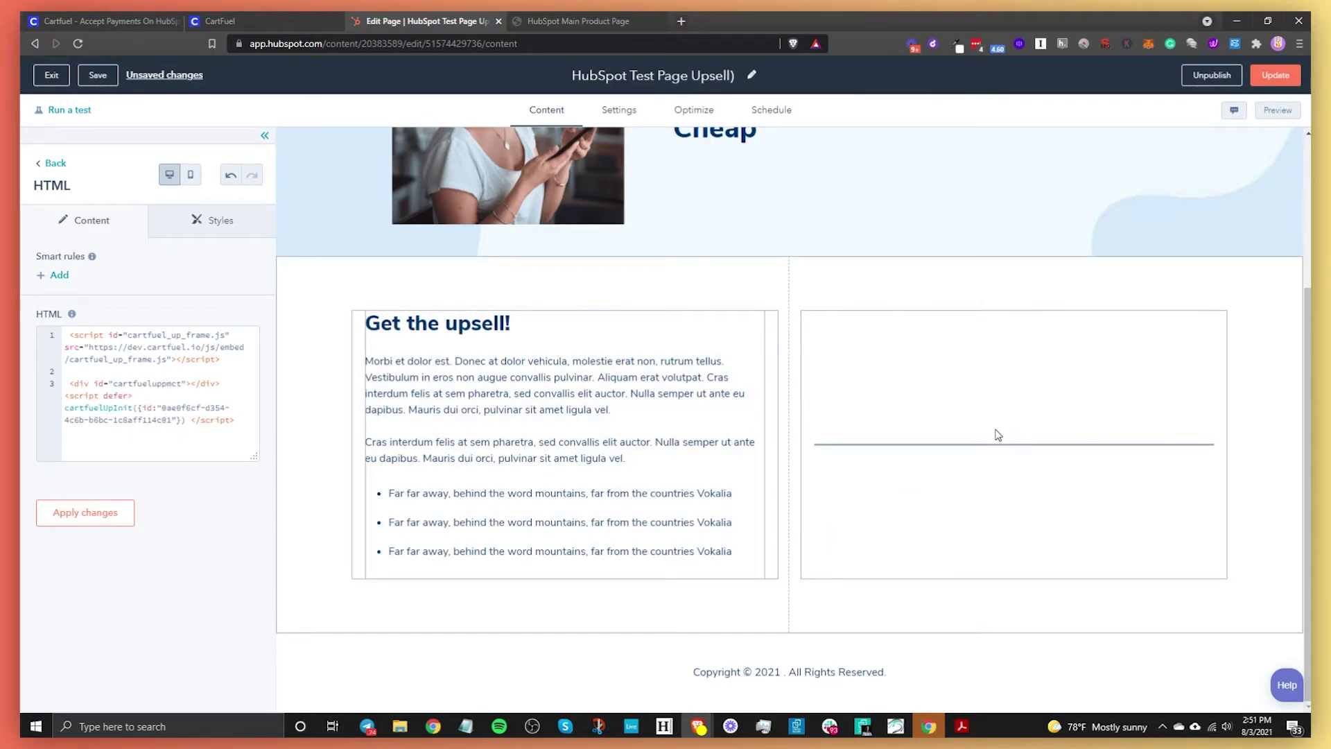
pyautogui.click(57, 512)
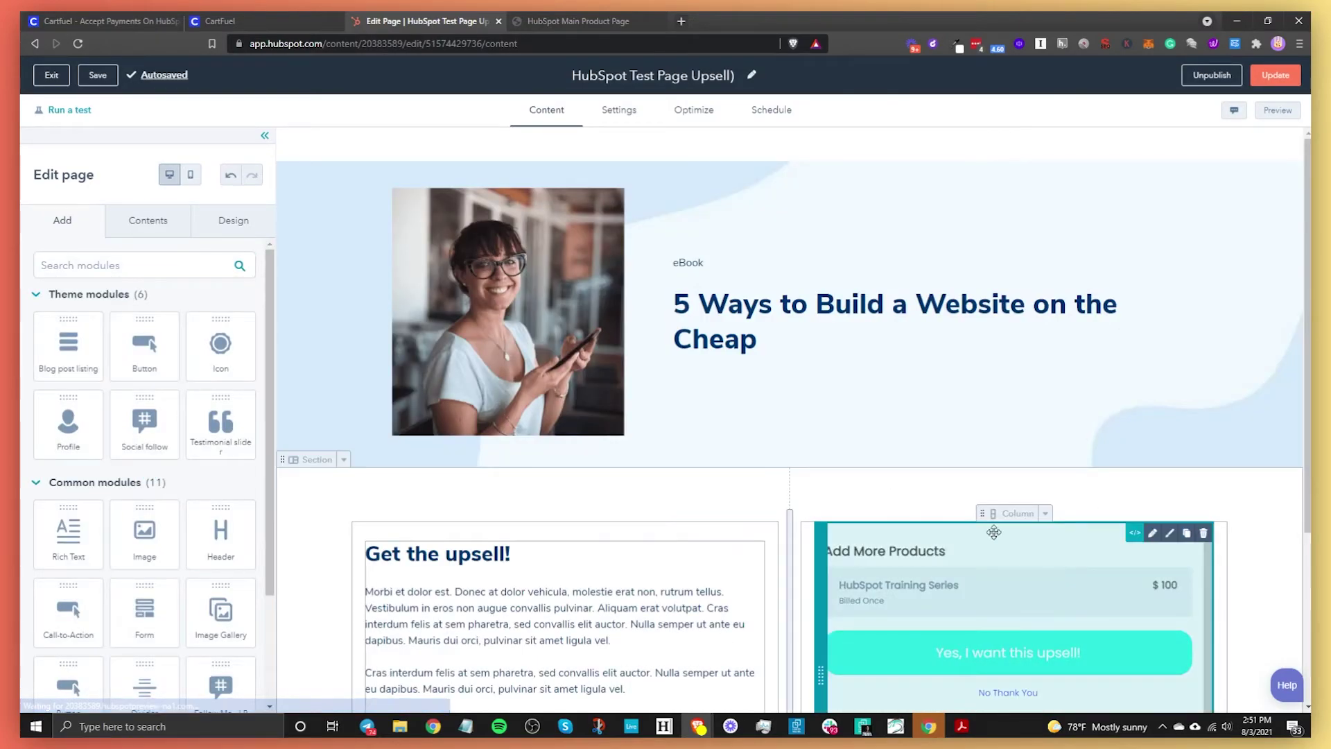
pyautogui.scroll(-3, 728, 511)
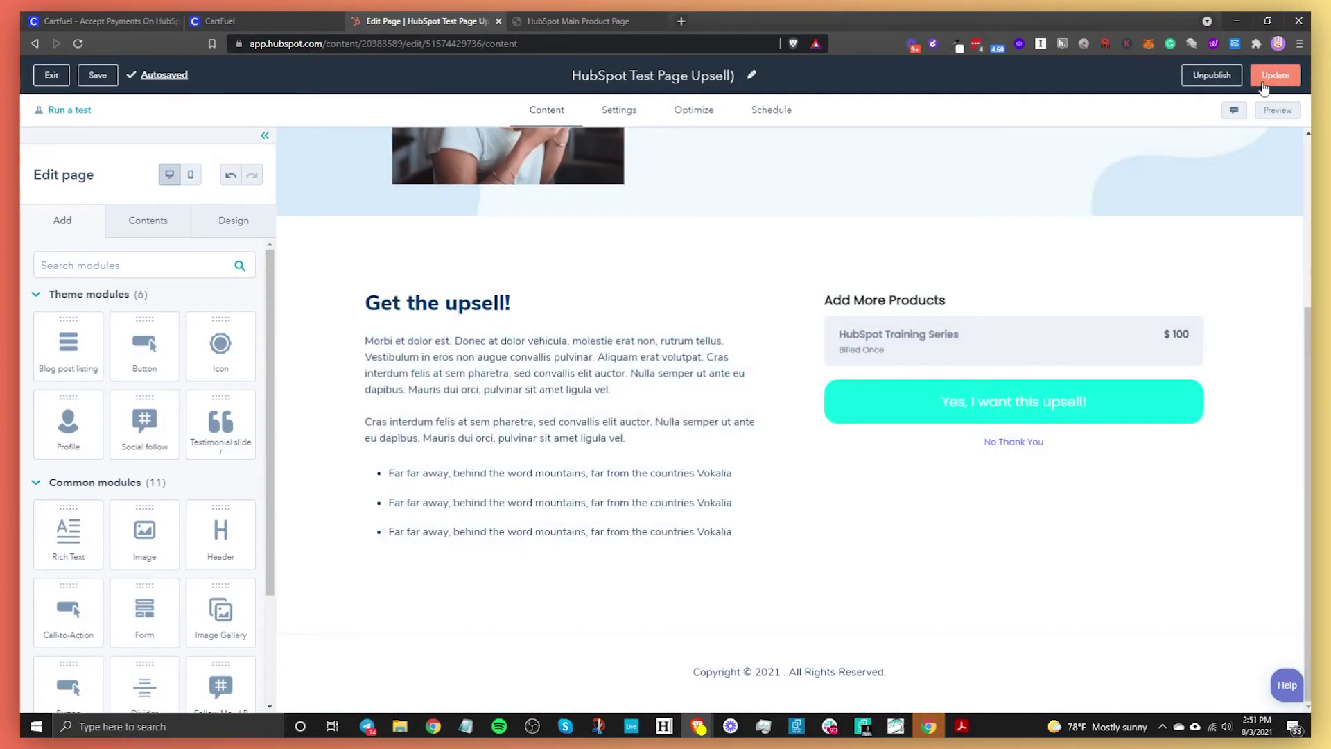
pyautogui.click(1261, 78)
# - Publish the upsell page, return to Landing pages, and check the live main product page
pyautogui.click(565, 216)
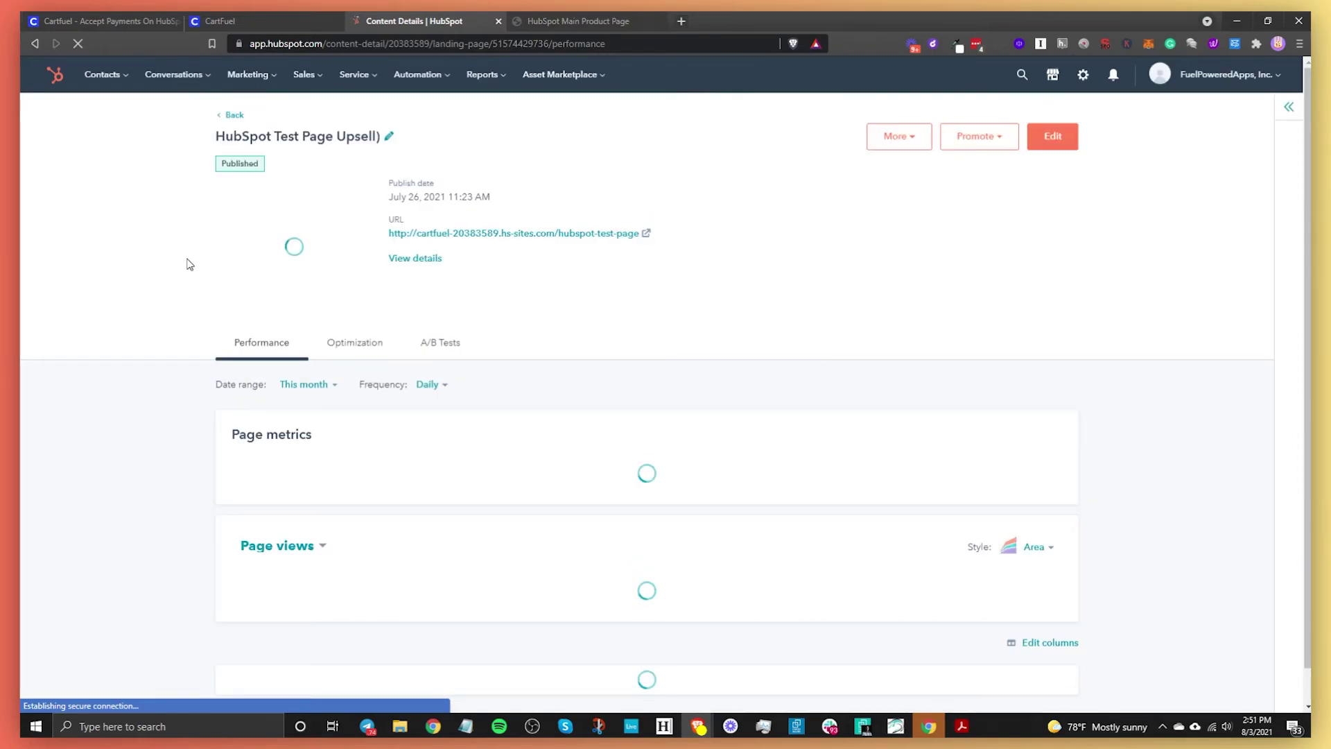
pyautogui.click(231, 118)
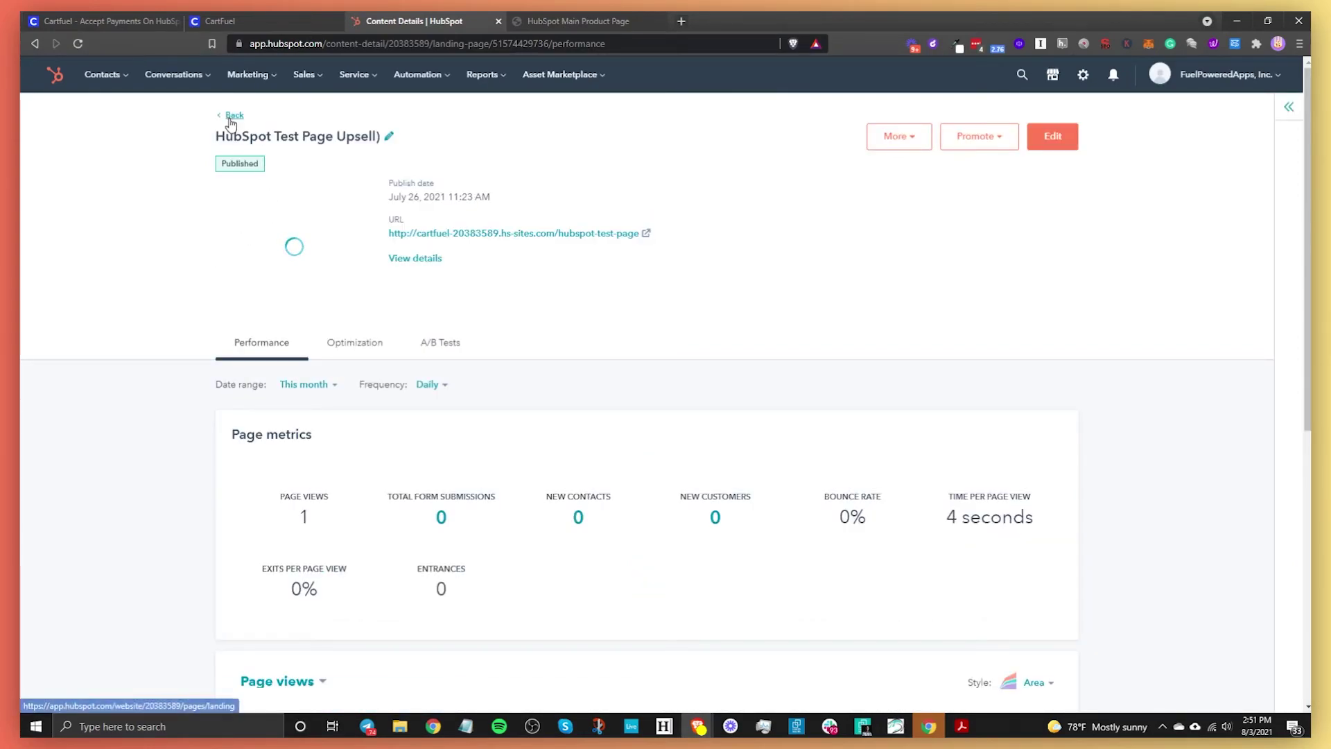
pyautogui.click(515, 25)
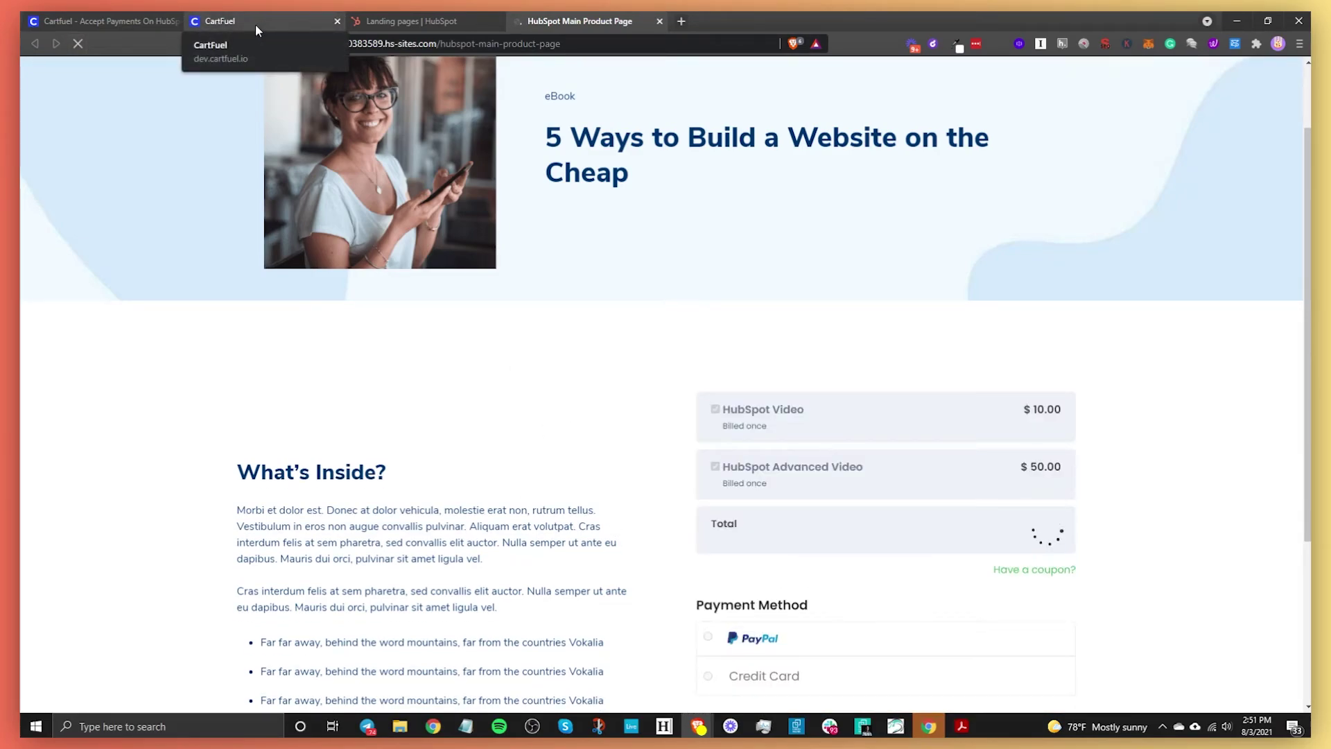
# - Return to CartFuel and close the embed code dialog on the New Product Sequence form
pyautogui.click(255, 25)
pyautogui.click(349, 400)
pyautogui.scroll(3, 659, 506)
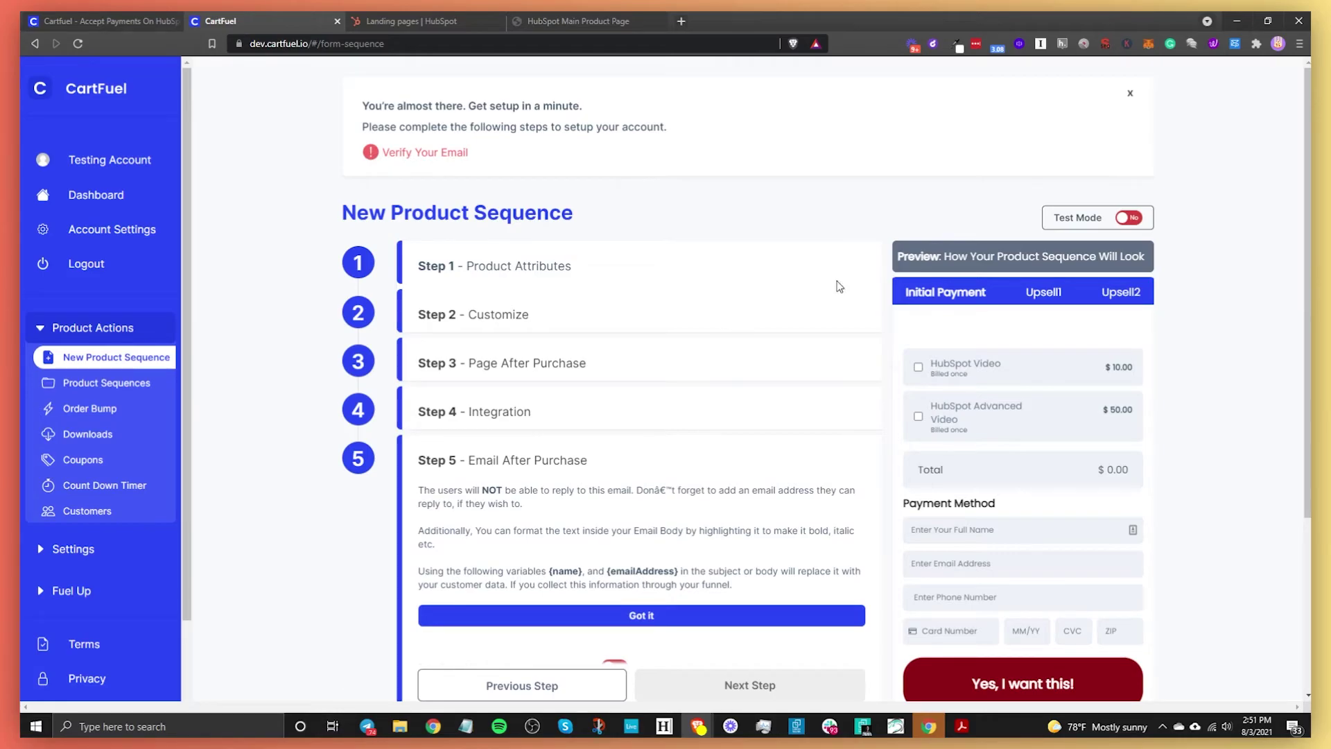
# - Save the product sequence settings and dismiss the product-code dialog
pyautogui.scroll(-5, 672, 416)
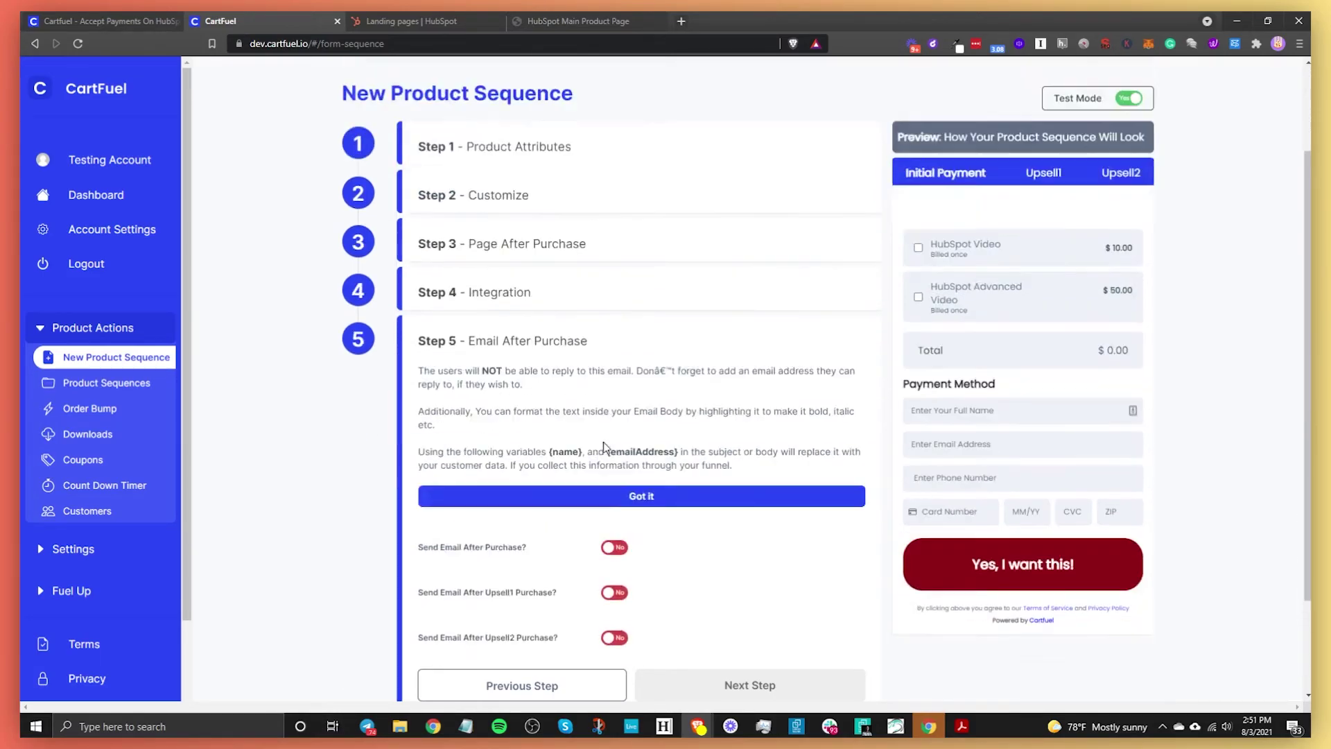
pyautogui.click(581, 679)
pyautogui.click(301, 487)
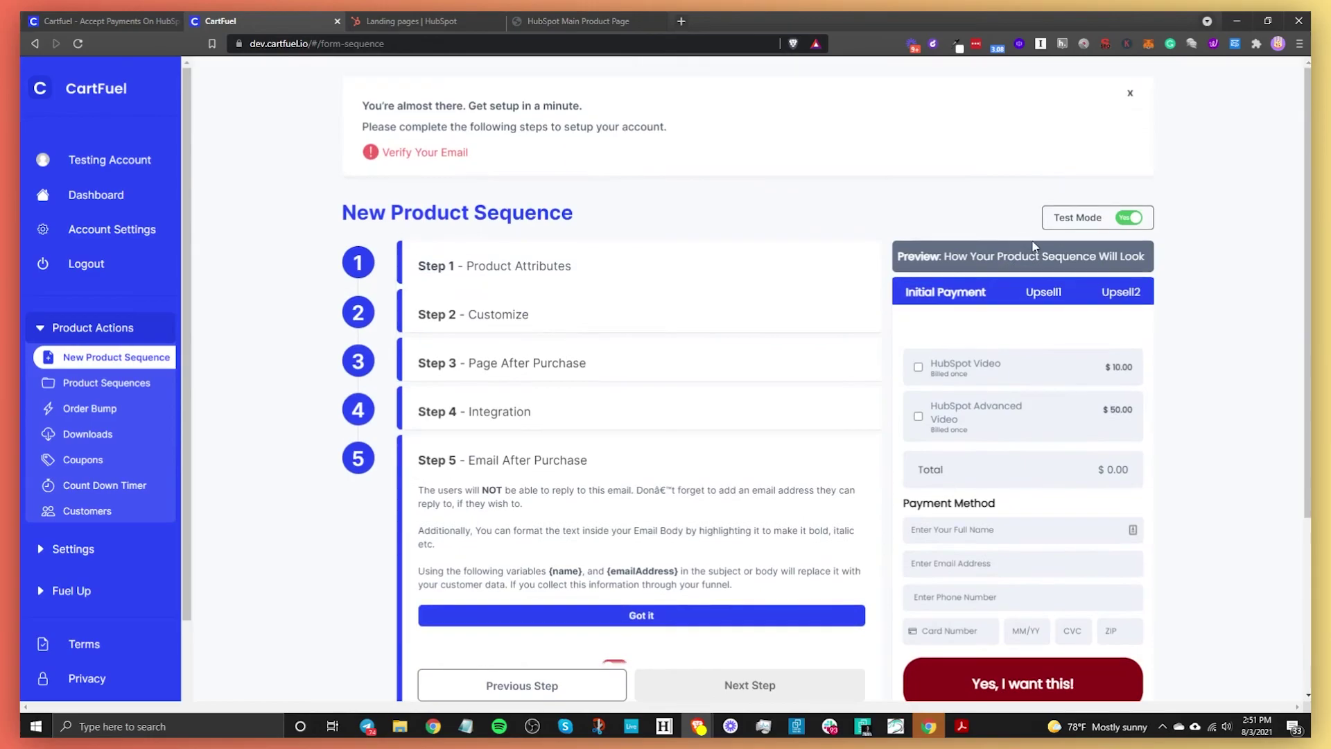
# - Turn on Test Mode, save the sequence again, and view the live Main Product Page checkout
pyautogui.click(1128, 217)
pyautogui.scroll(-5, 624, 450)
pyautogui.click(554, 669)
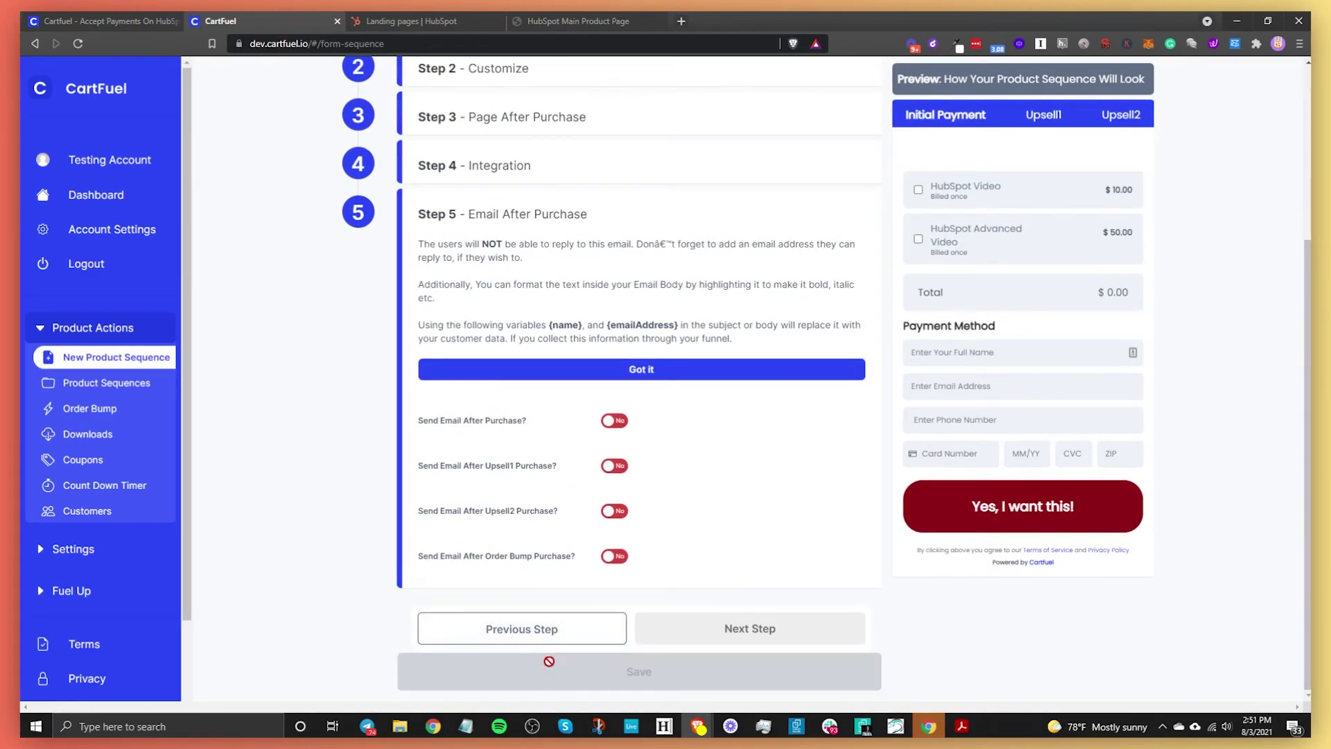
pyautogui.click(301, 279)
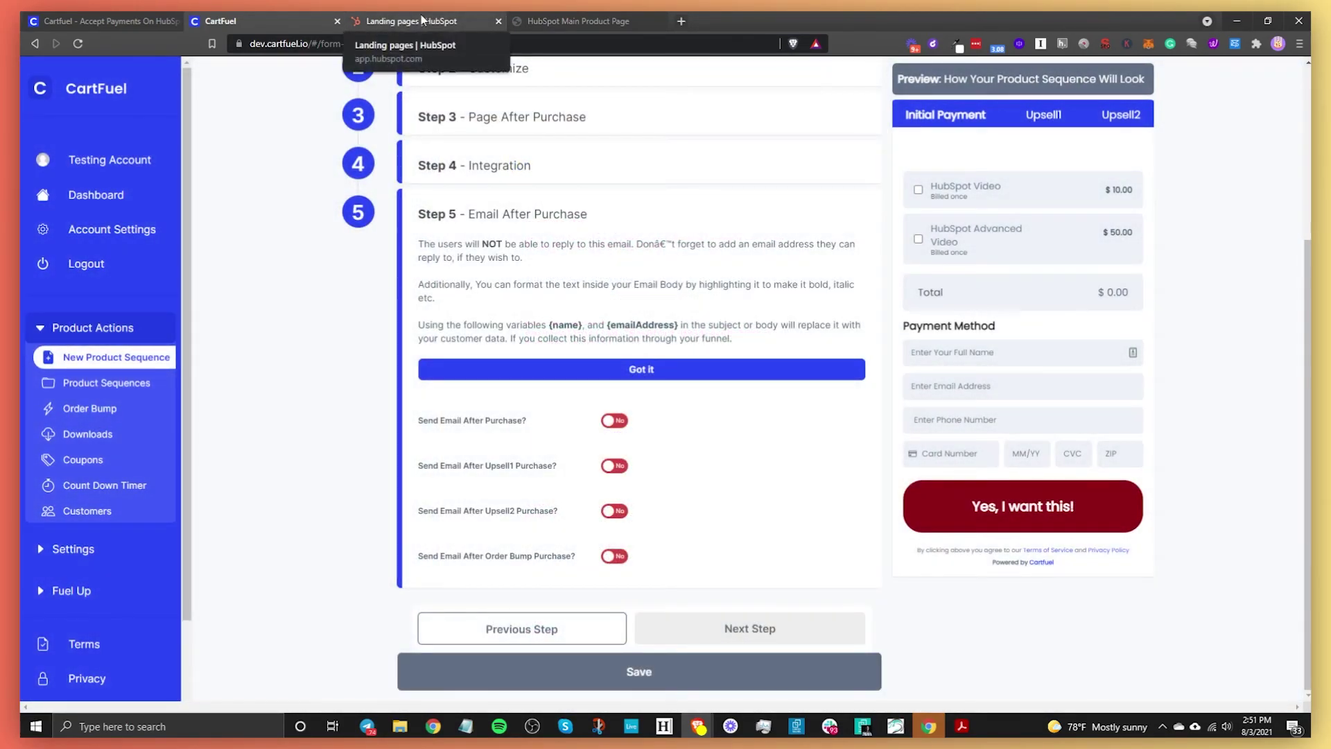
pyautogui.click(576, 22)
pyautogui.scroll(-4, 855, 485)
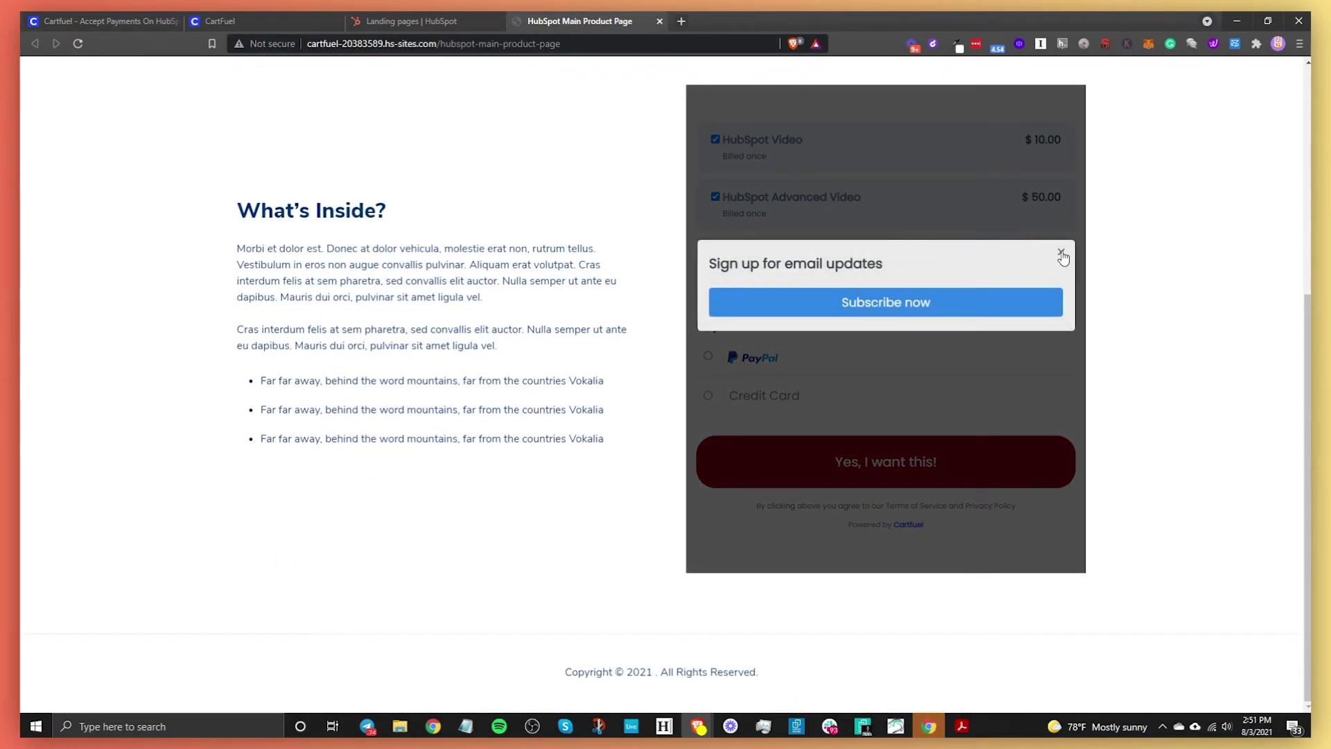
# - Dismiss the signup popup, choose Credit Card, and enter the buyer's full name and e-mail
pyautogui.click(1062, 254)
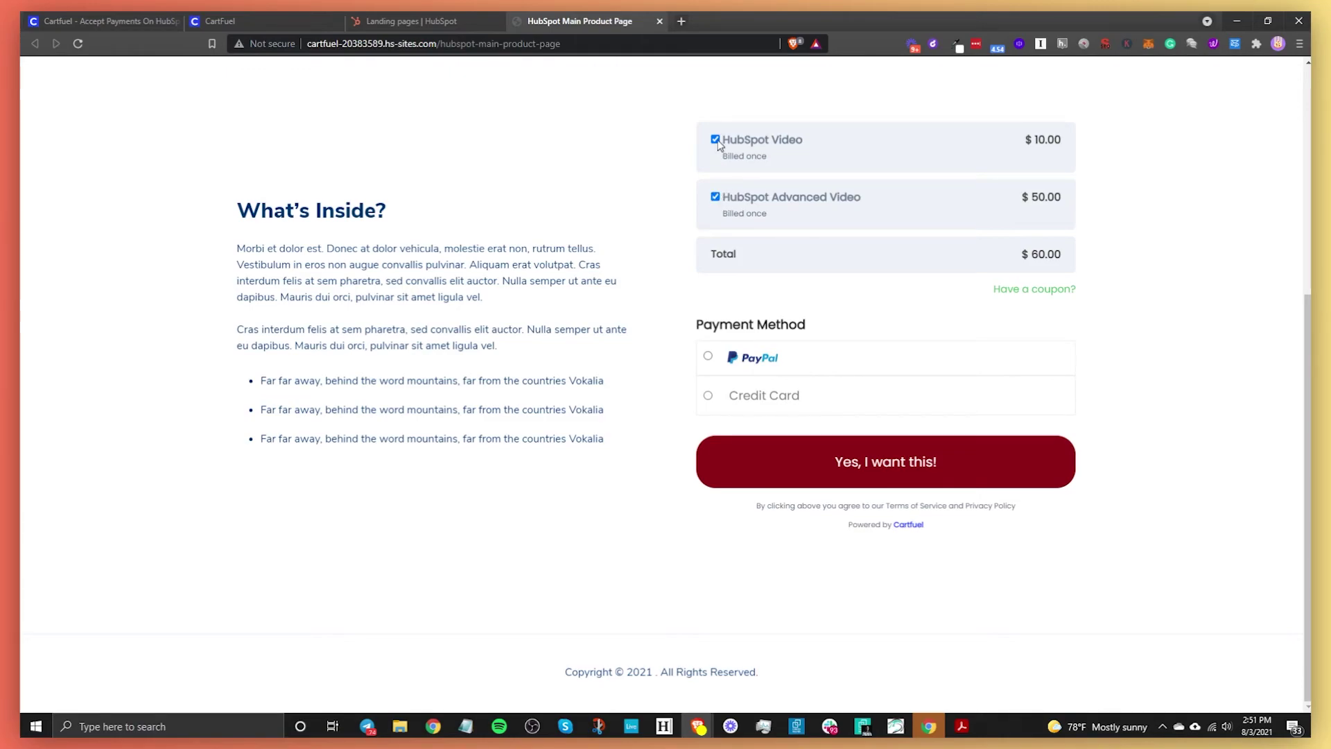
pyautogui.click(708, 396)
pyautogui.click(763, 480)
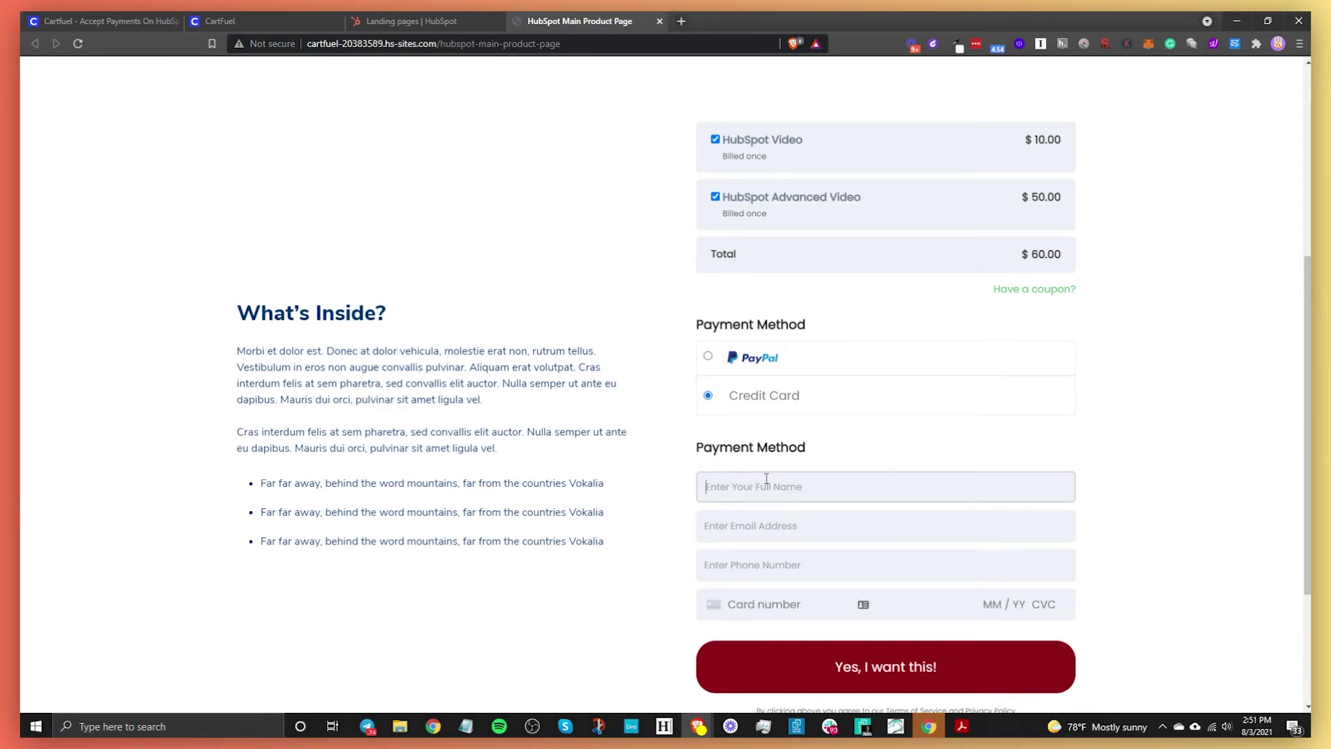
pyautogui.write('Ronnie C')
pyautogui.click(758, 530)
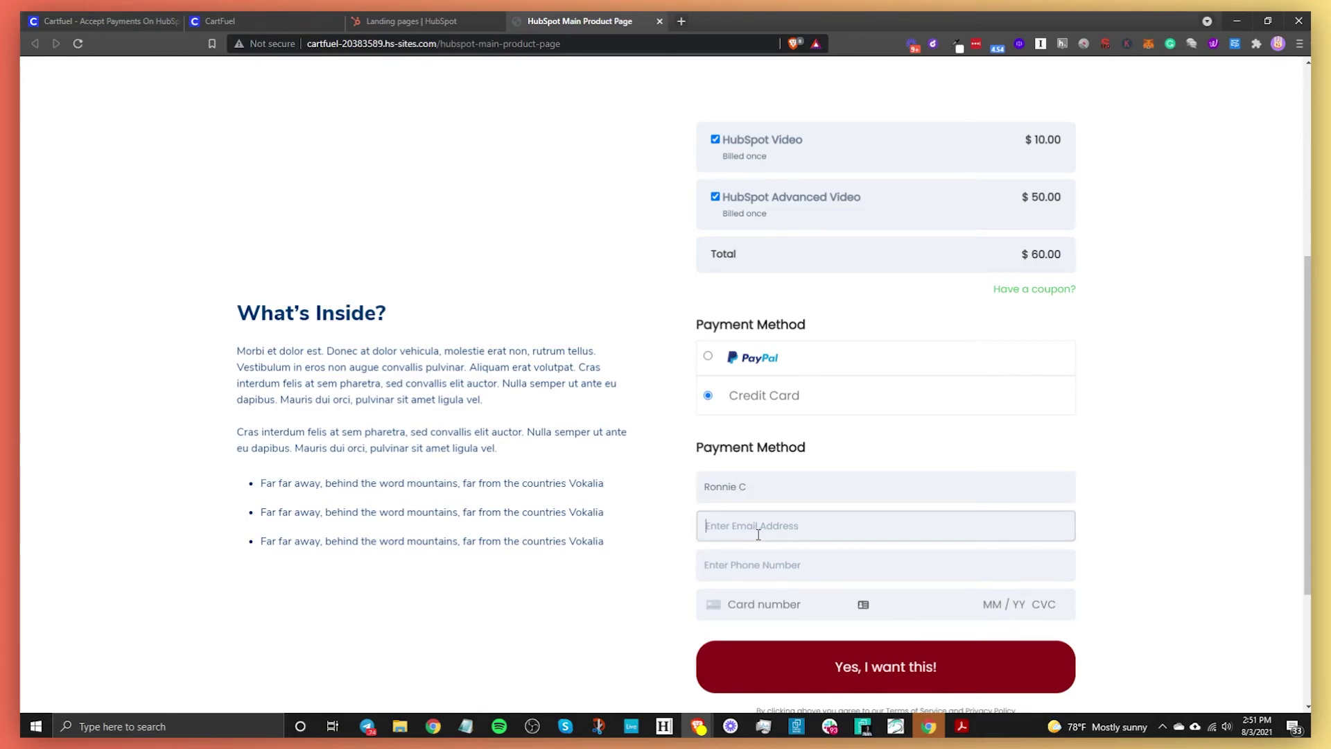
# - Fill in the phone number and test card details, then submit the $60.00 order
pyautogui.press('Tab')
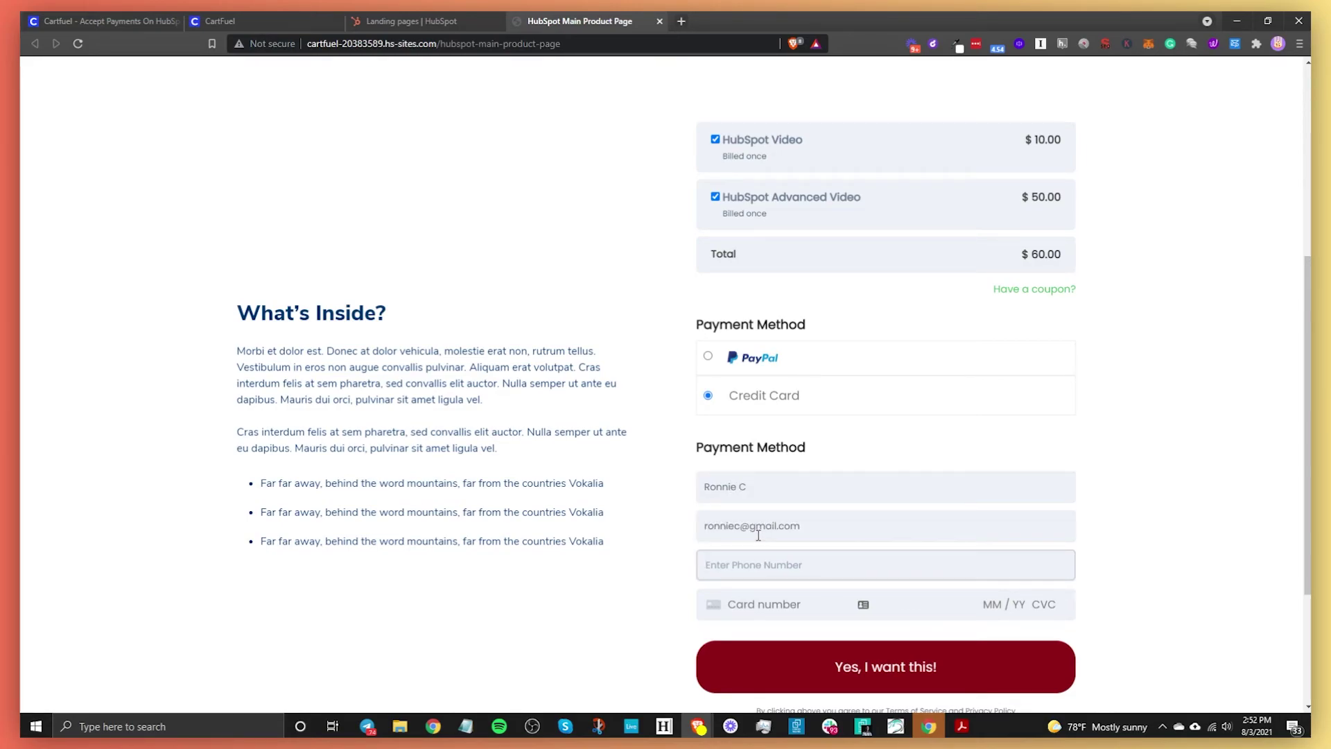
pyautogui.hotkey('ctrl', 'v')
pyautogui.press('Tab')
pyautogui.write('424242424242424242424242424')
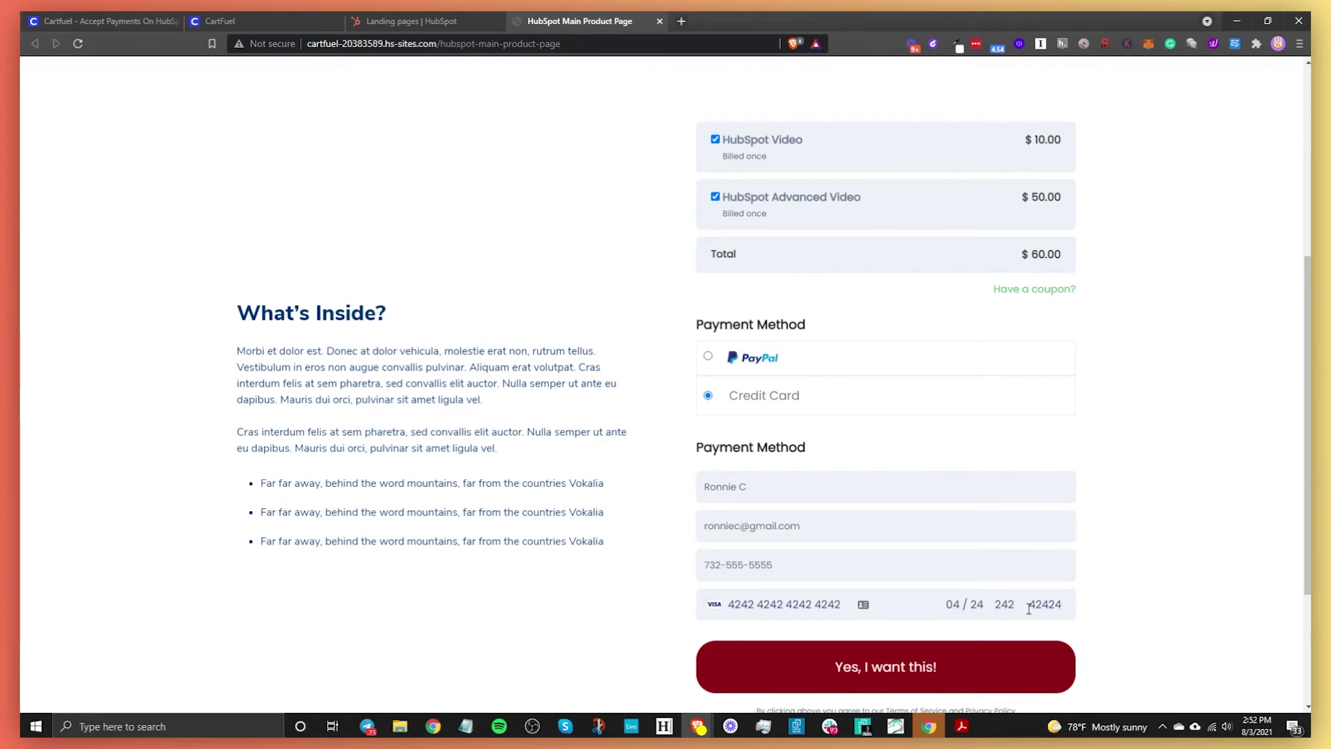
pyautogui.moveTo(869, 610); pyautogui.dragTo(728, 605)
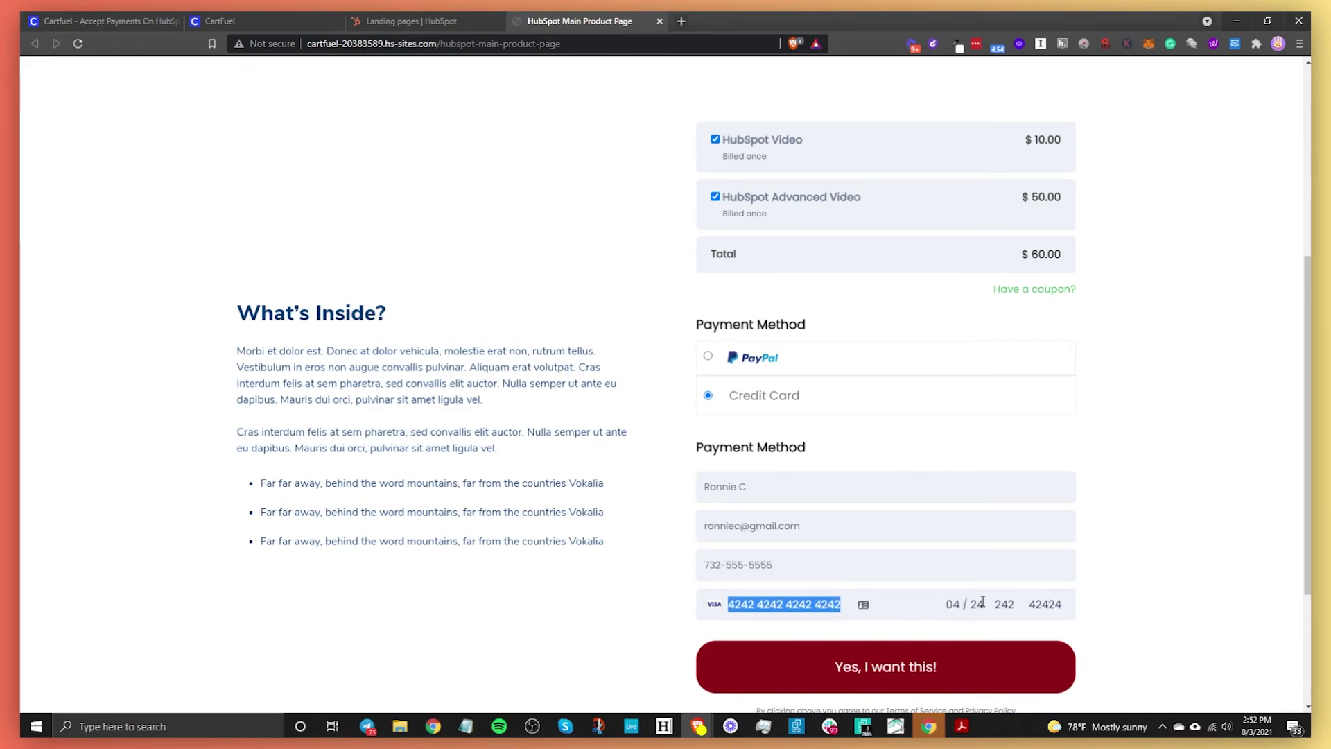
pyautogui.click(805, 669)
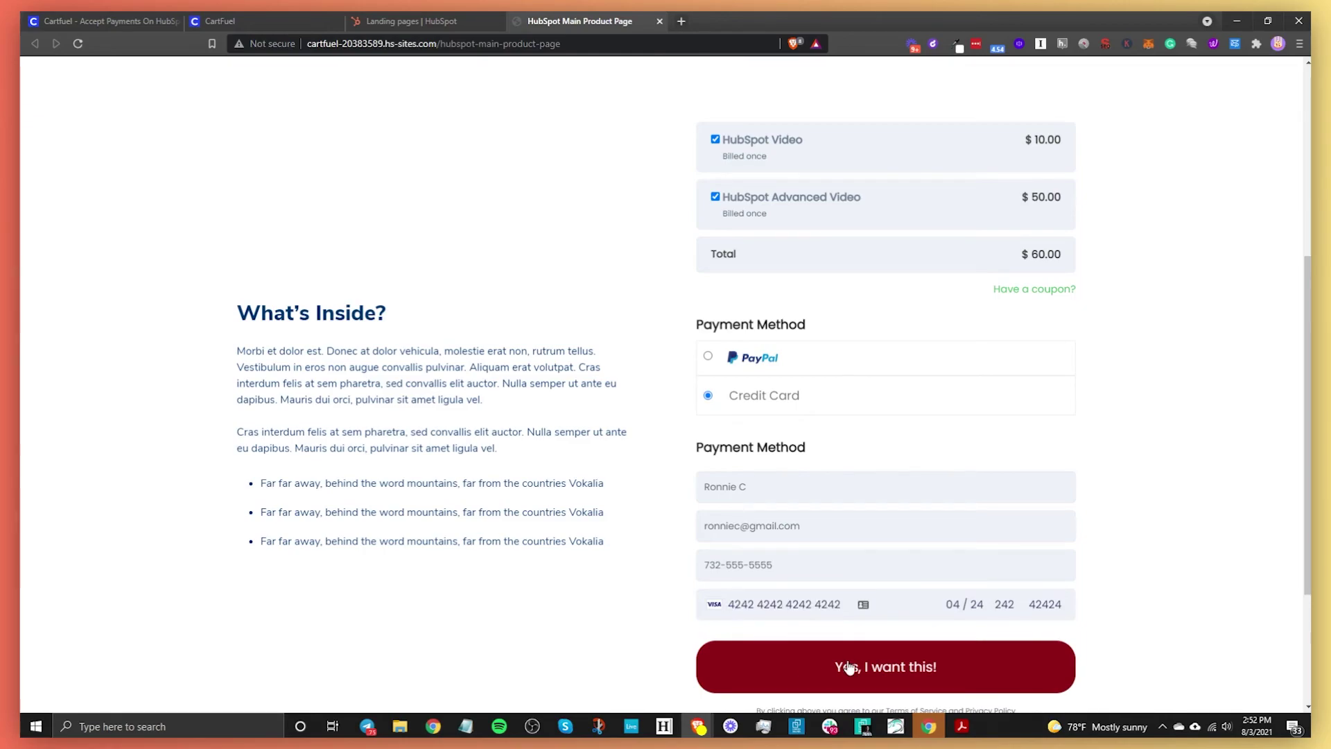
pyautogui.click(848, 667)
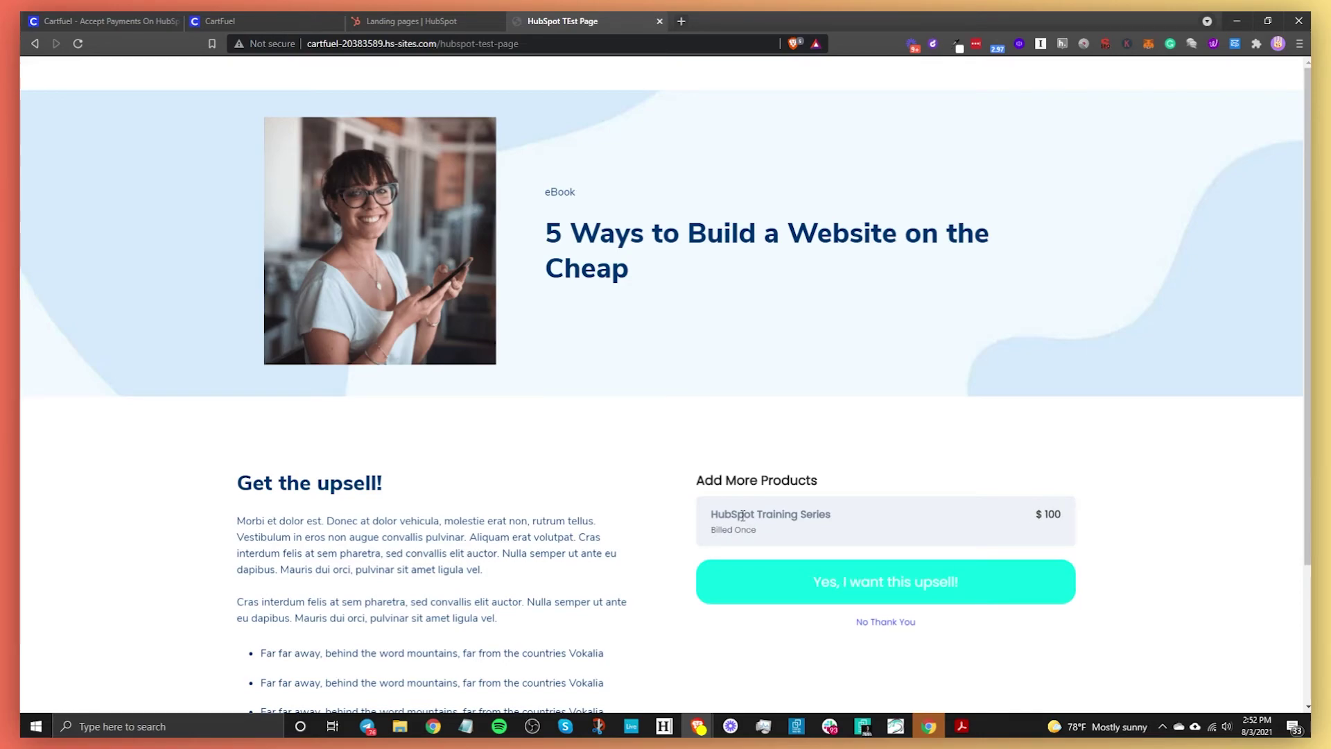
# - Accept the $100 HubSpot Training Series upsell, dismiss Slack, and return to the Landing pages list
pyautogui.click(883, 595)
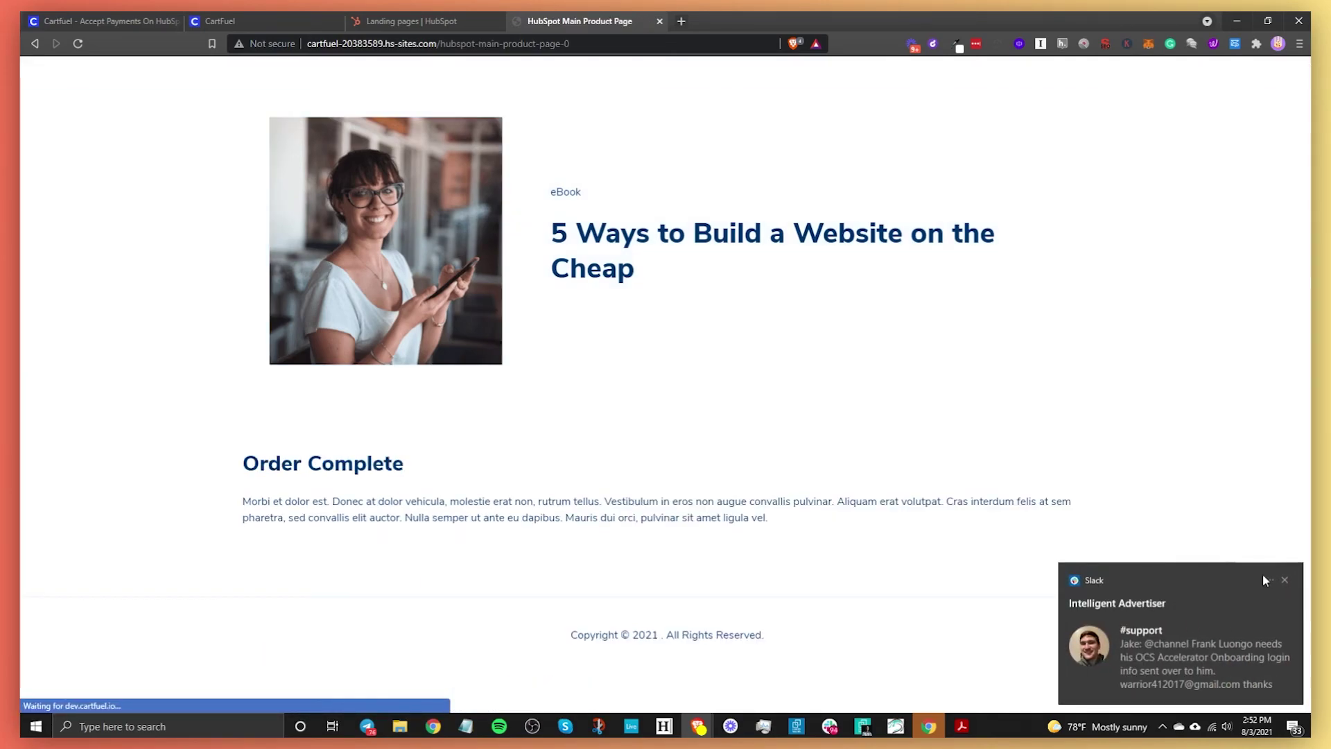
pyautogui.click(1286, 580)
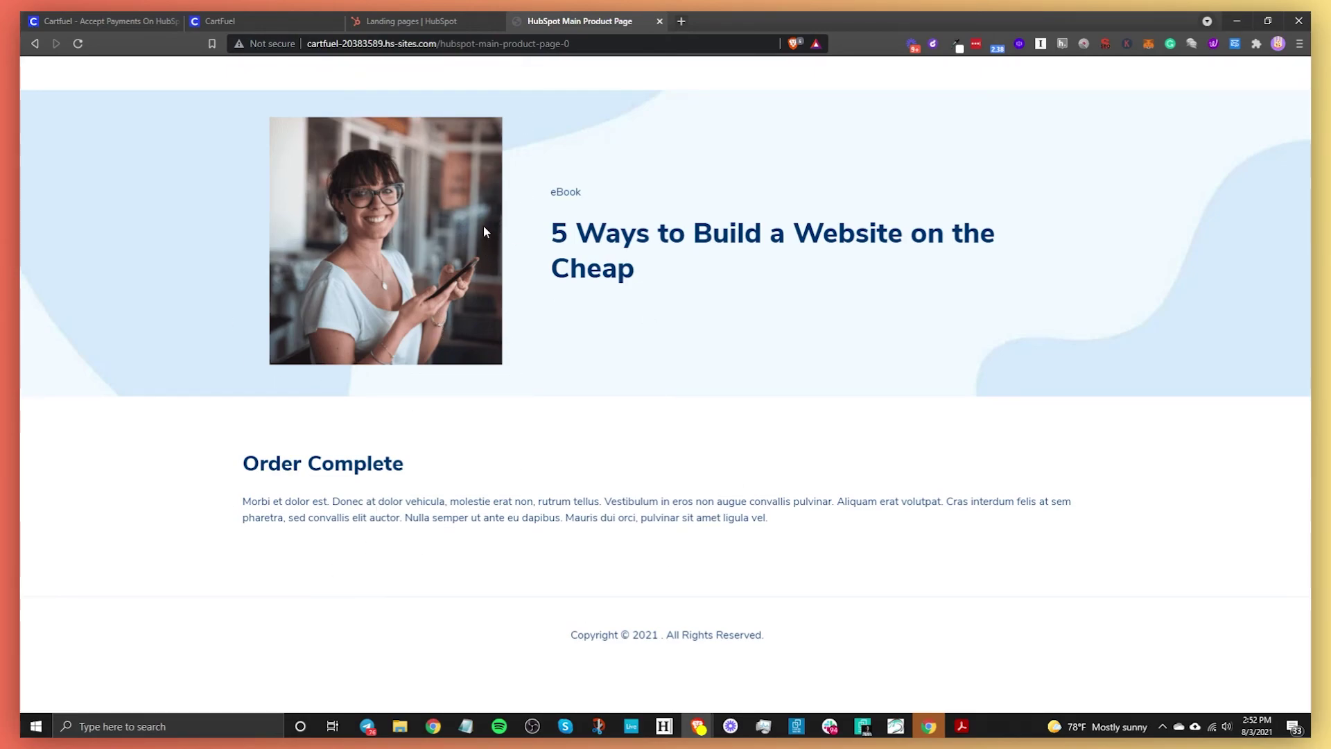
pyautogui.click(409, 21)
# - Open the test buyer's contact and expand the Video $10, Advanced Video $50 and Training Series $100 purchase activities
pyautogui.moveTo(103, 77)
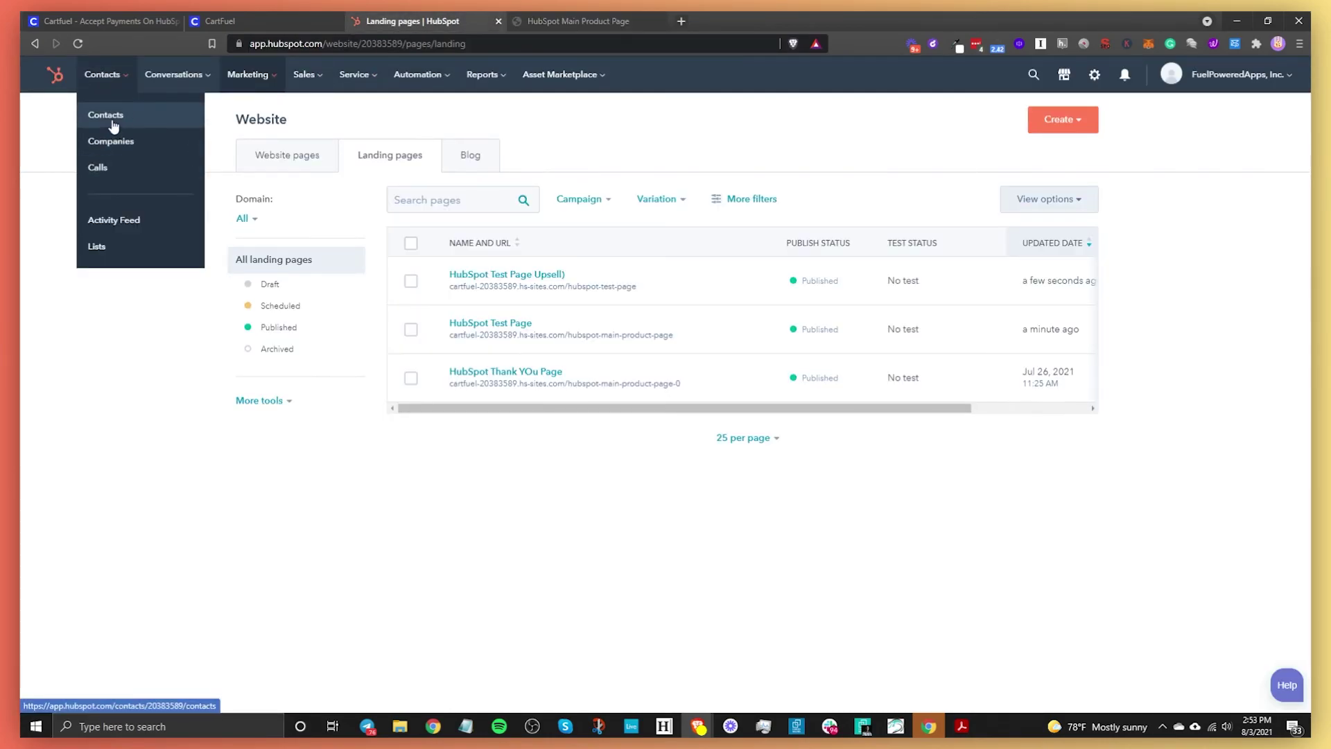
pyautogui.click(113, 122)
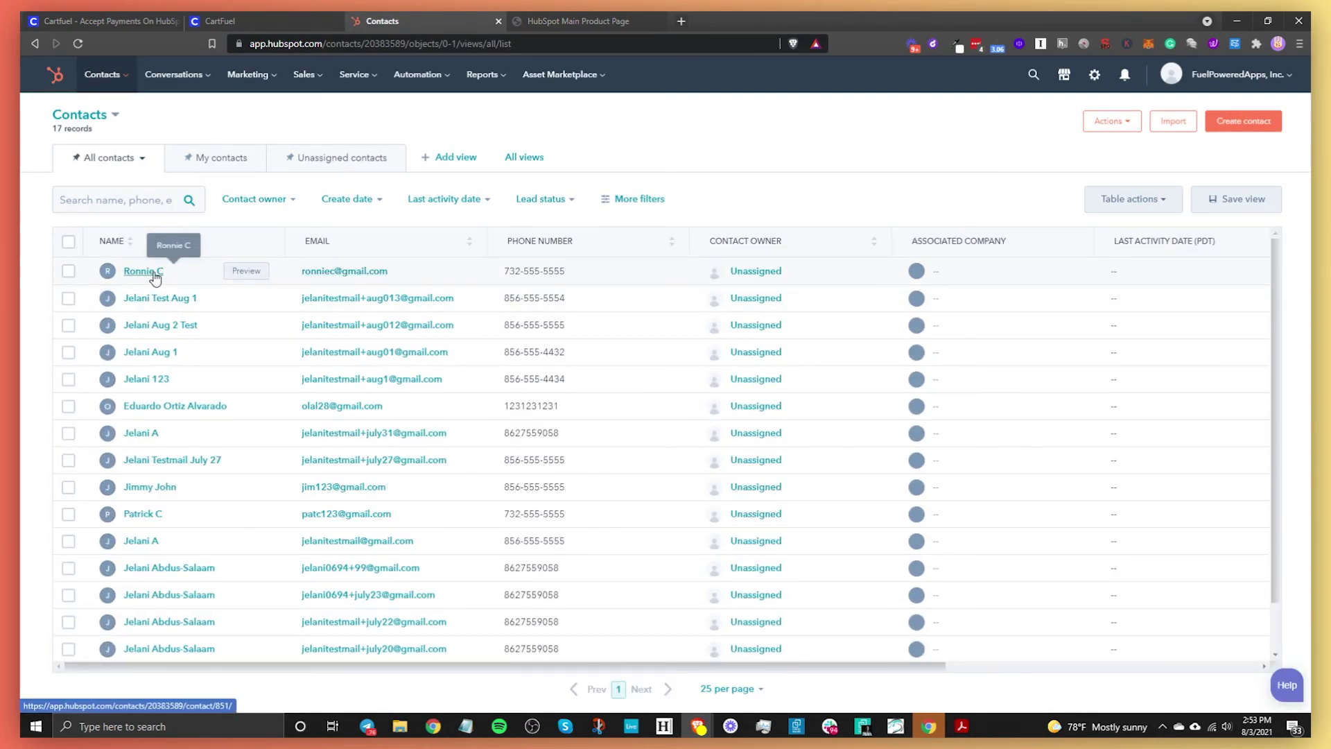
pyautogui.click(154, 274)
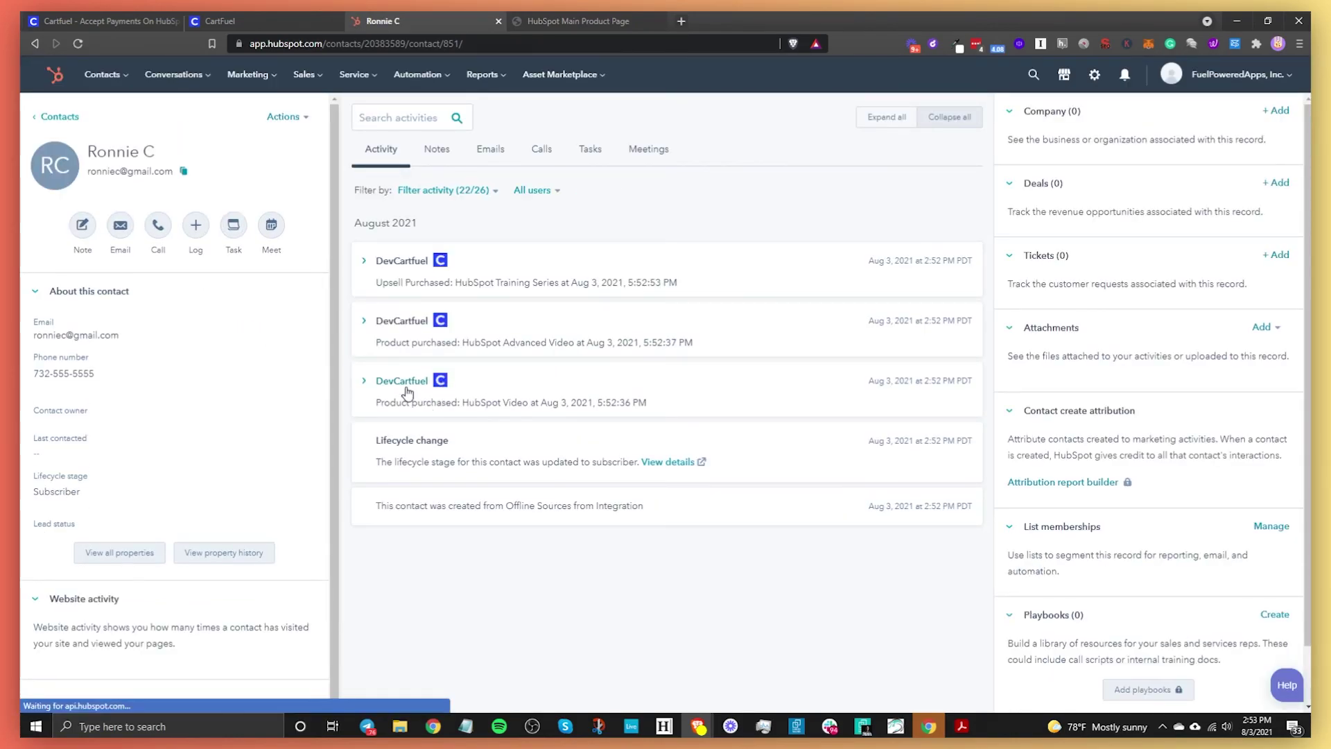
pyautogui.click(407, 392)
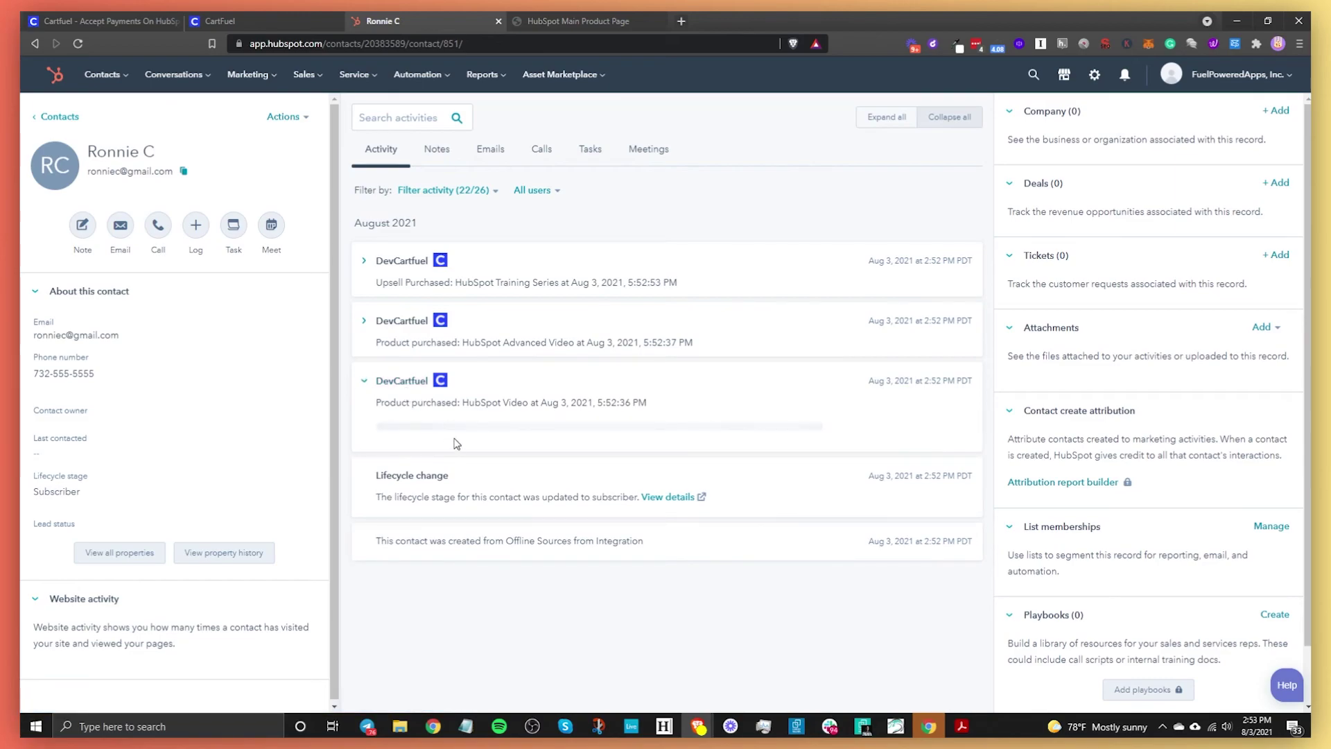
pyautogui.click(415, 321)
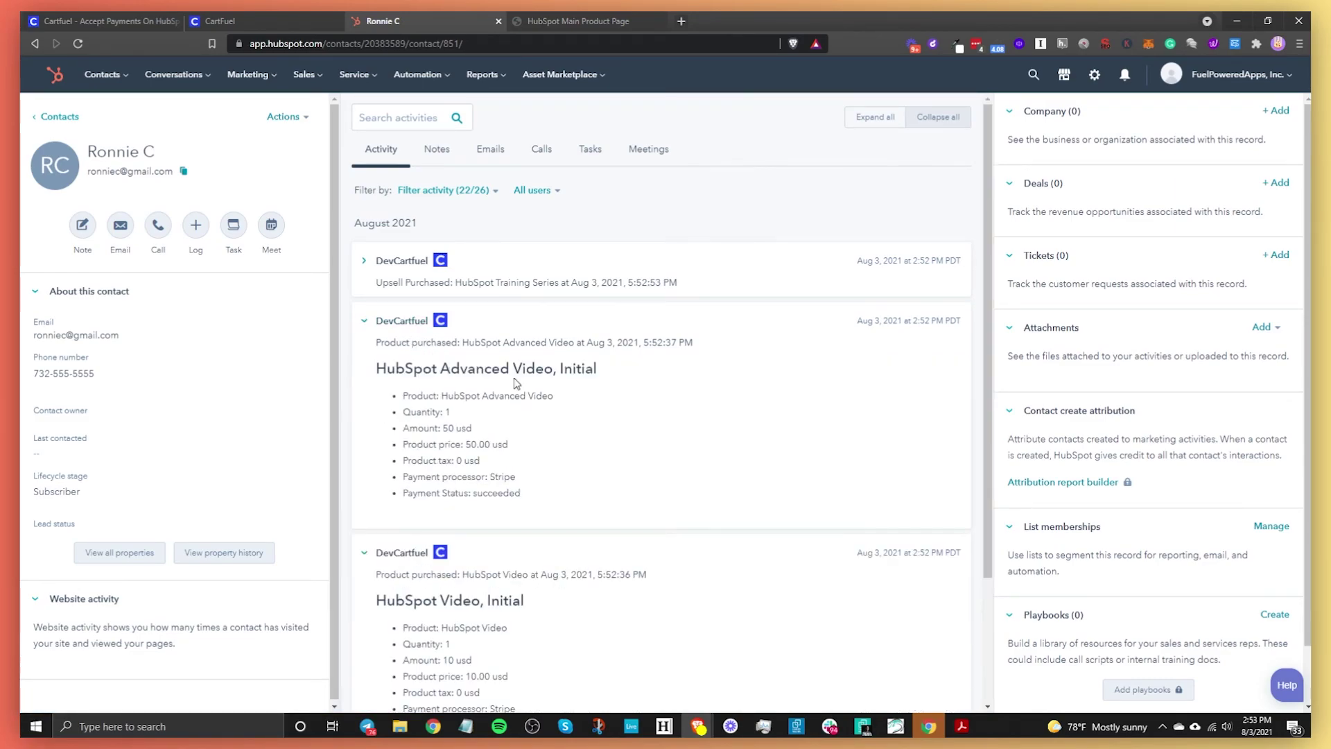
pyautogui.click(406, 266)
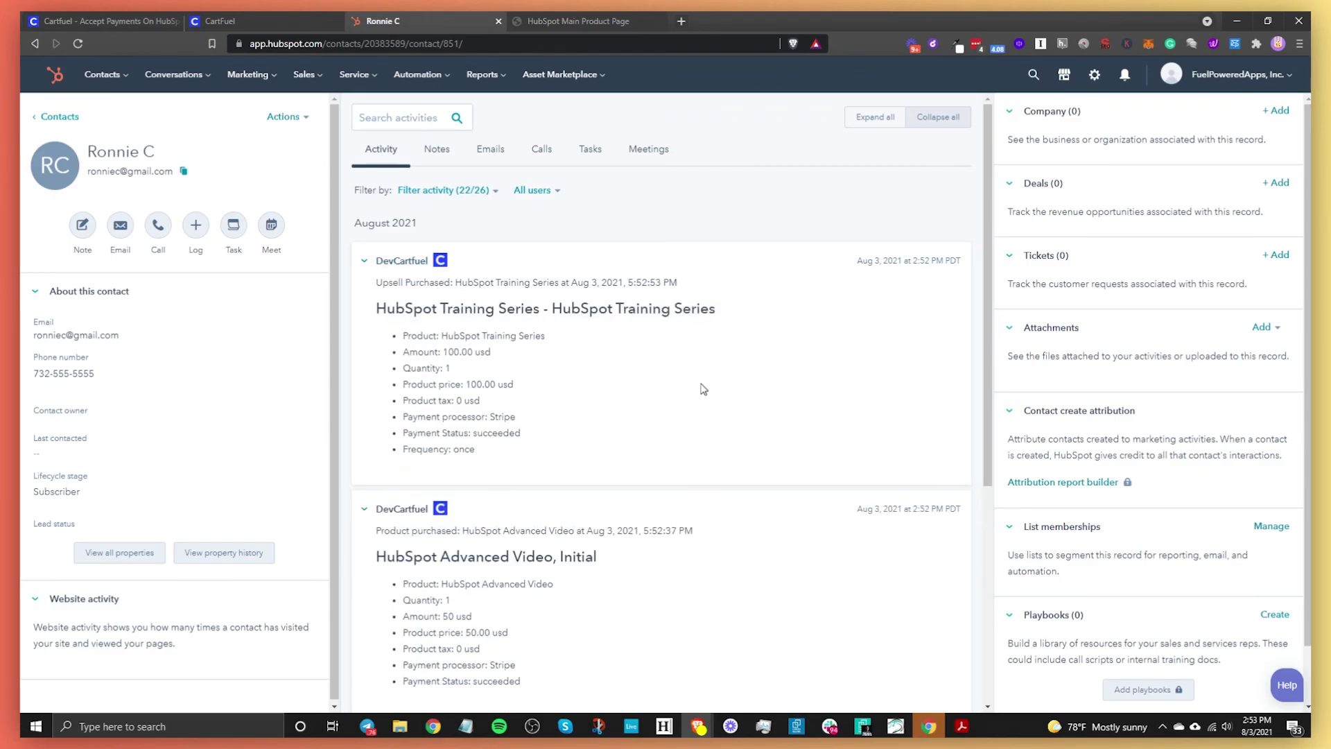